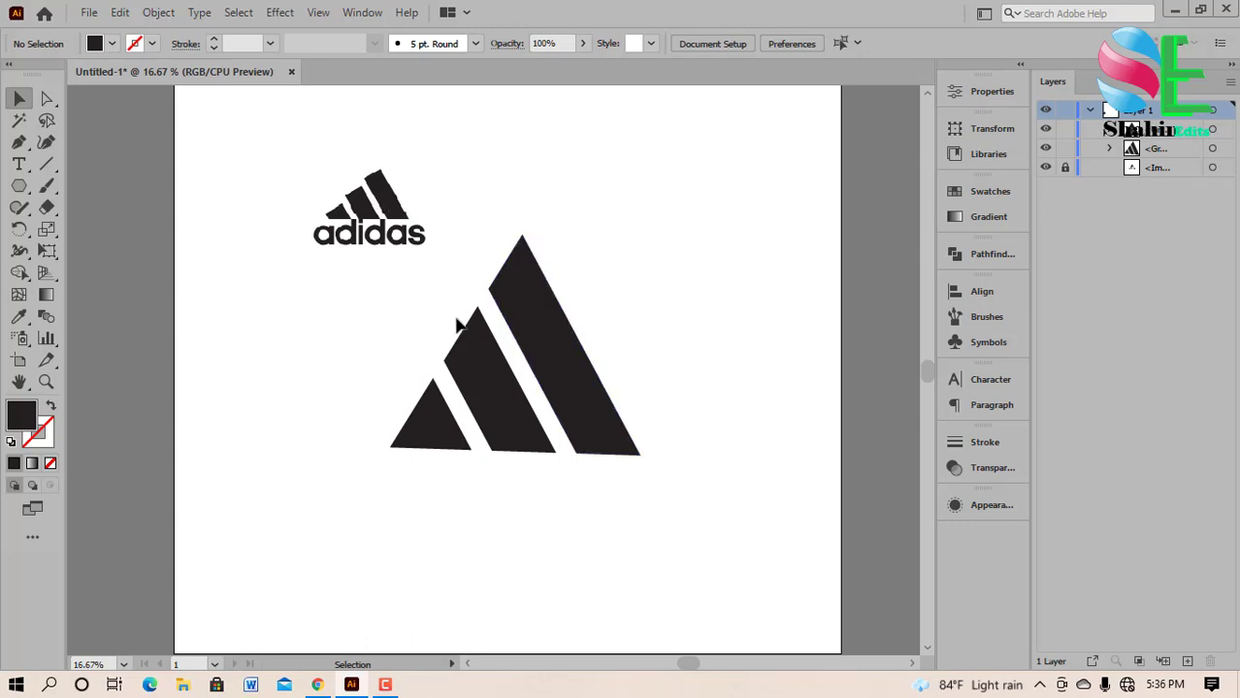
click(519, 303)
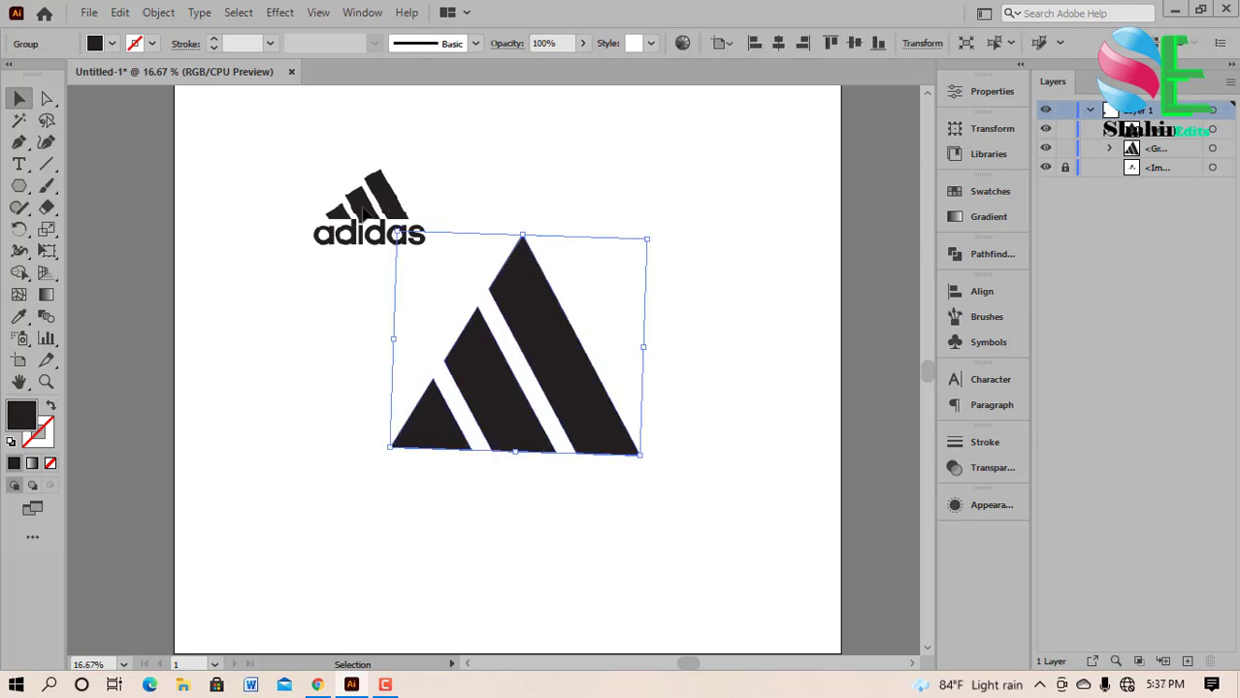
click(363, 212)
click(538, 301)
click(516, 237)
click(558, 331)
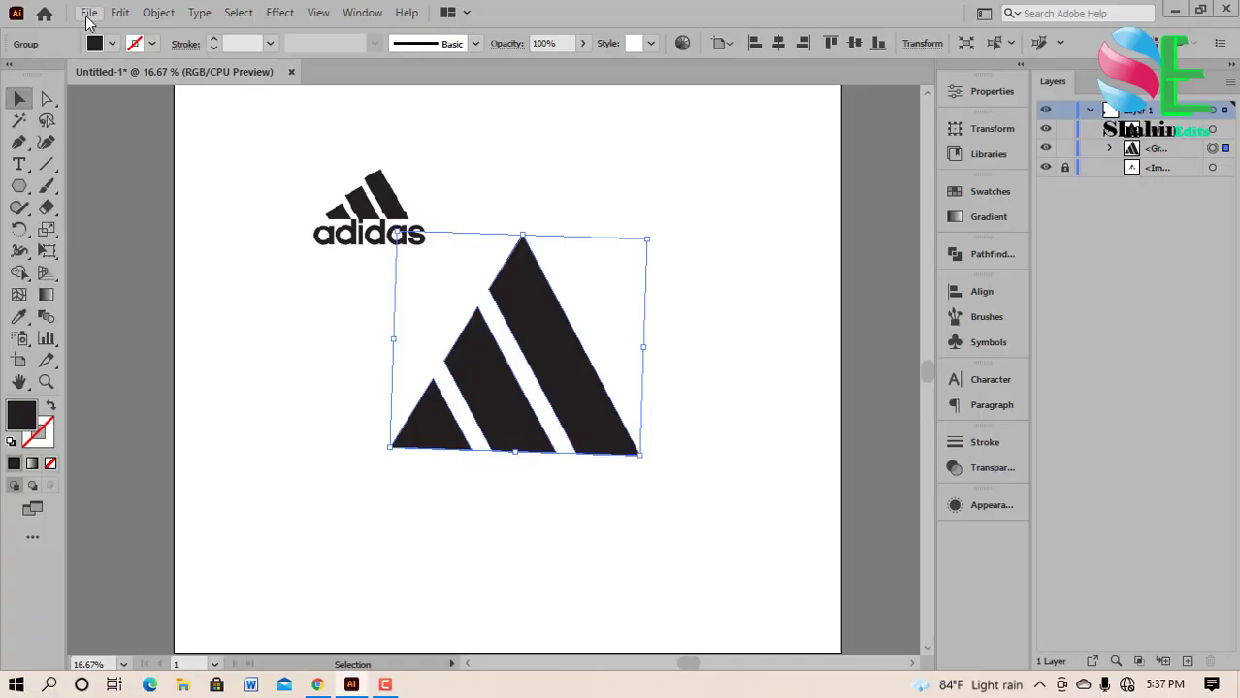
click(762, 202)
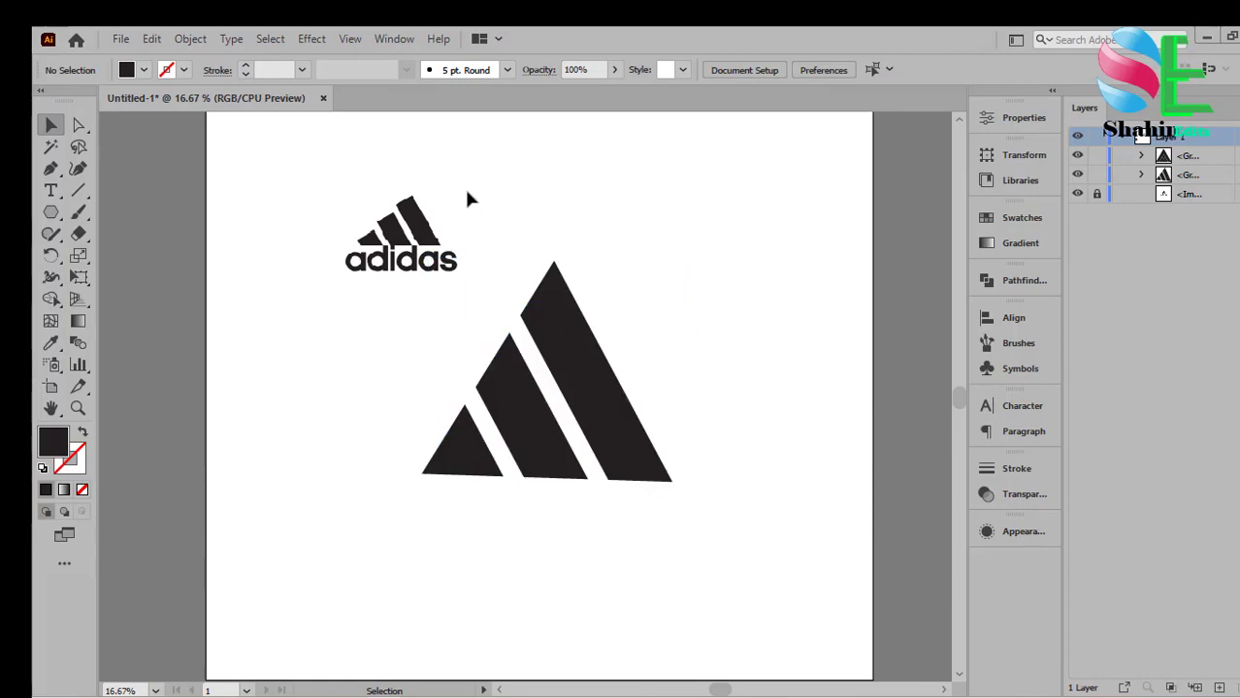
Create a new 2000 x 2000 px portrait document with one artboard, RGB colour mode and 72 ppi raster effects.
click(120, 38)
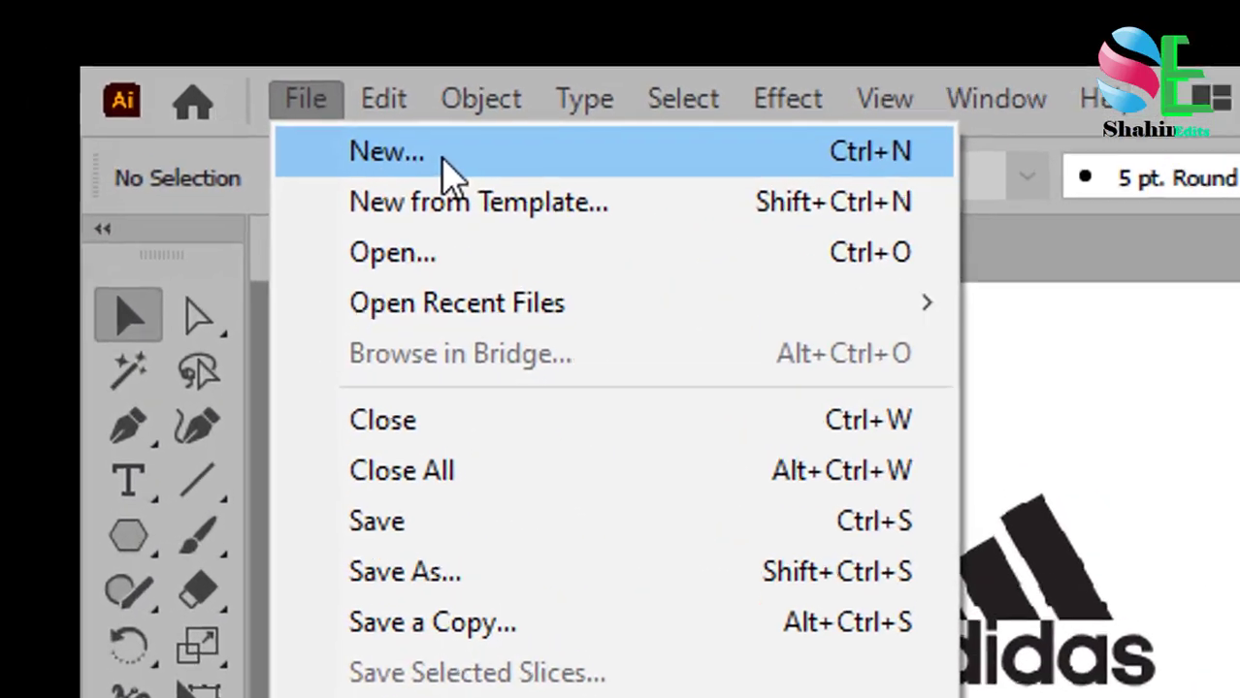
click(446, 174)
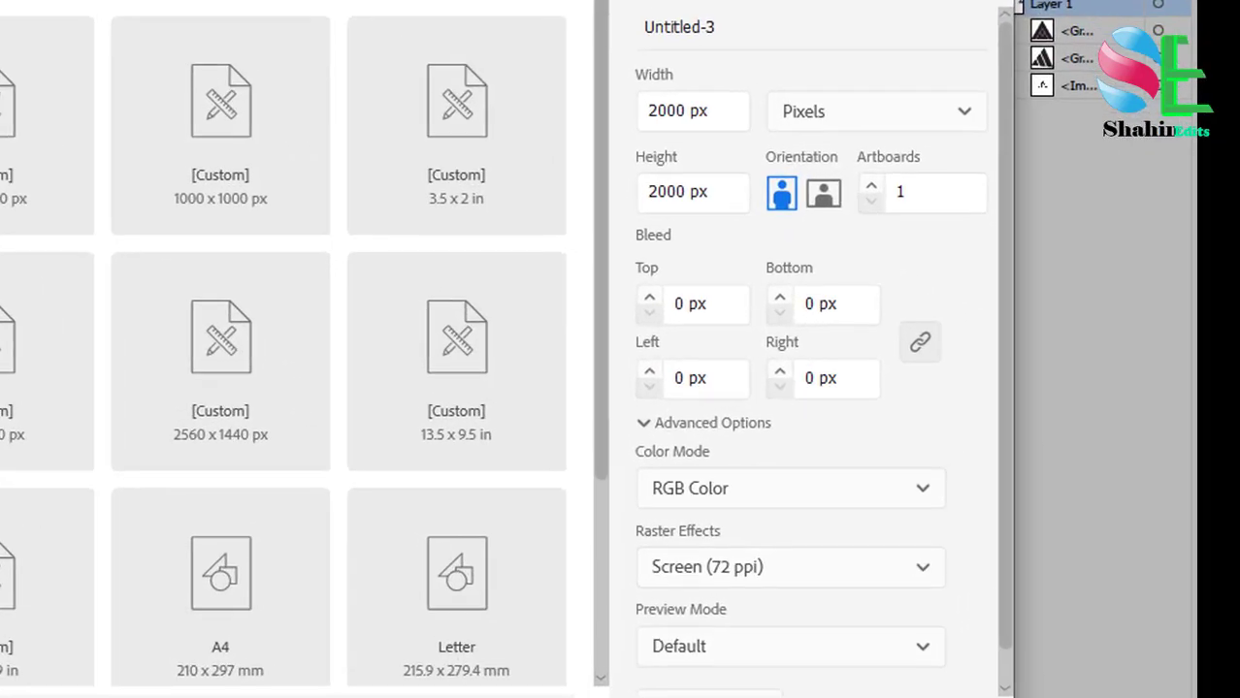
click(653, 109)
click(675, 191)
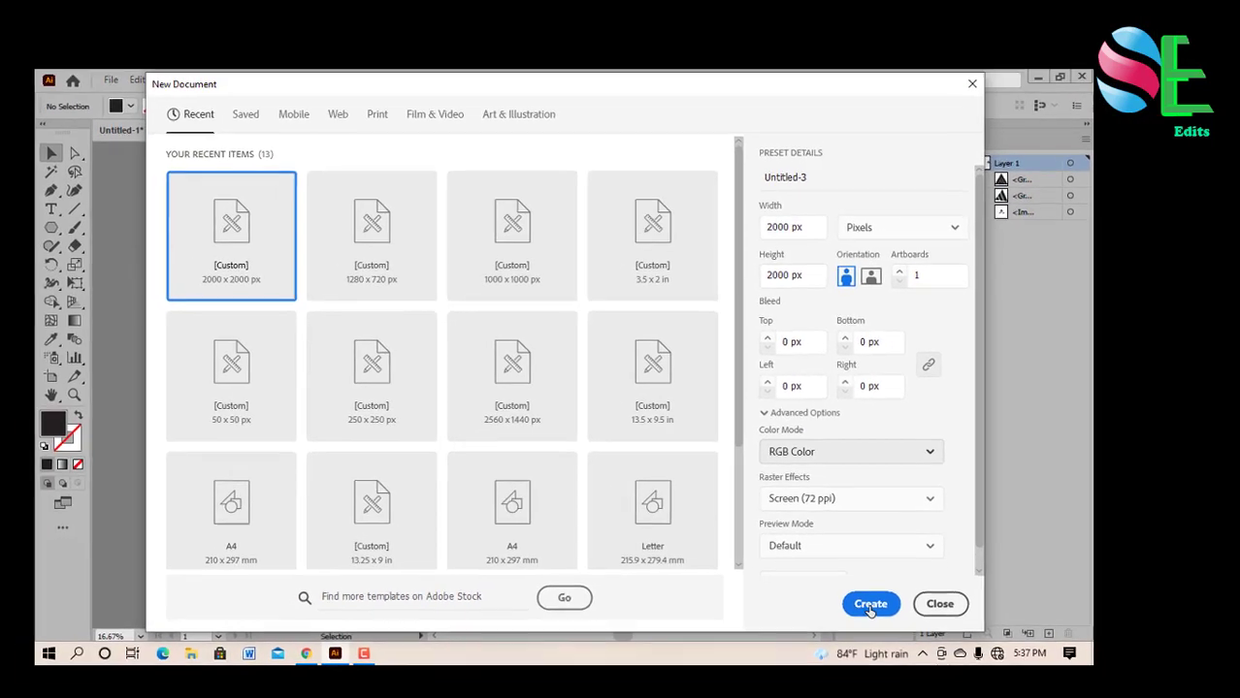
click(870, 607)
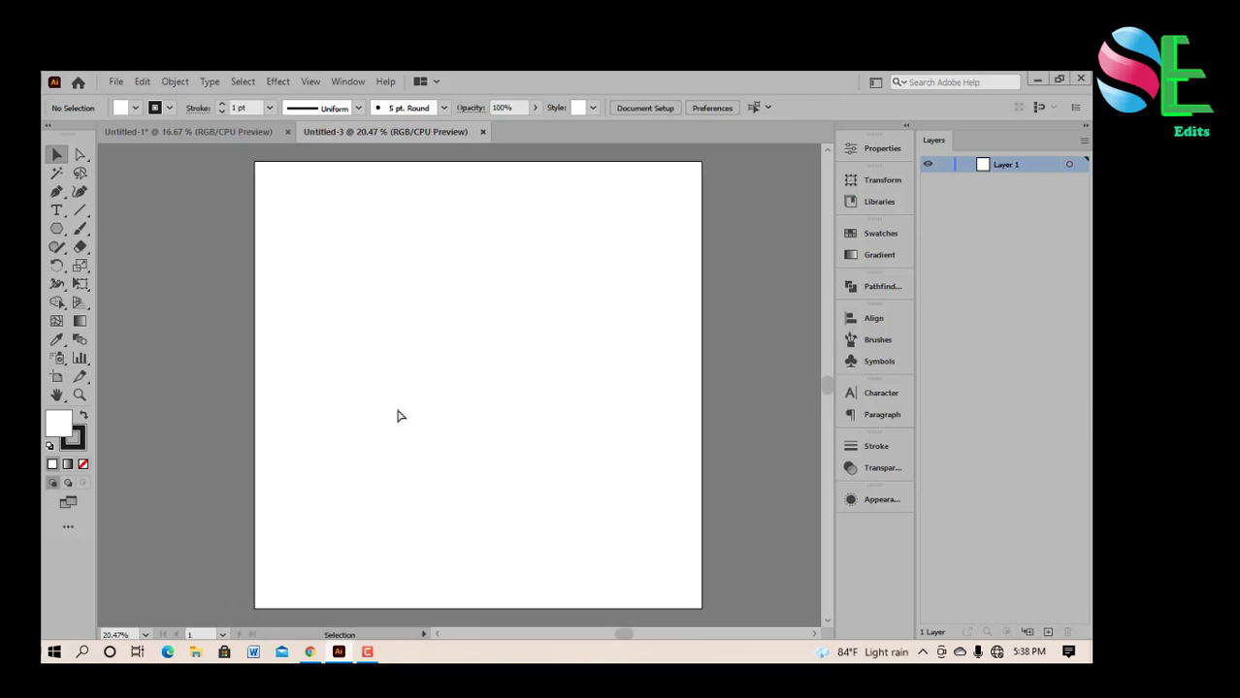
click(224, 128)
click(408, 134)
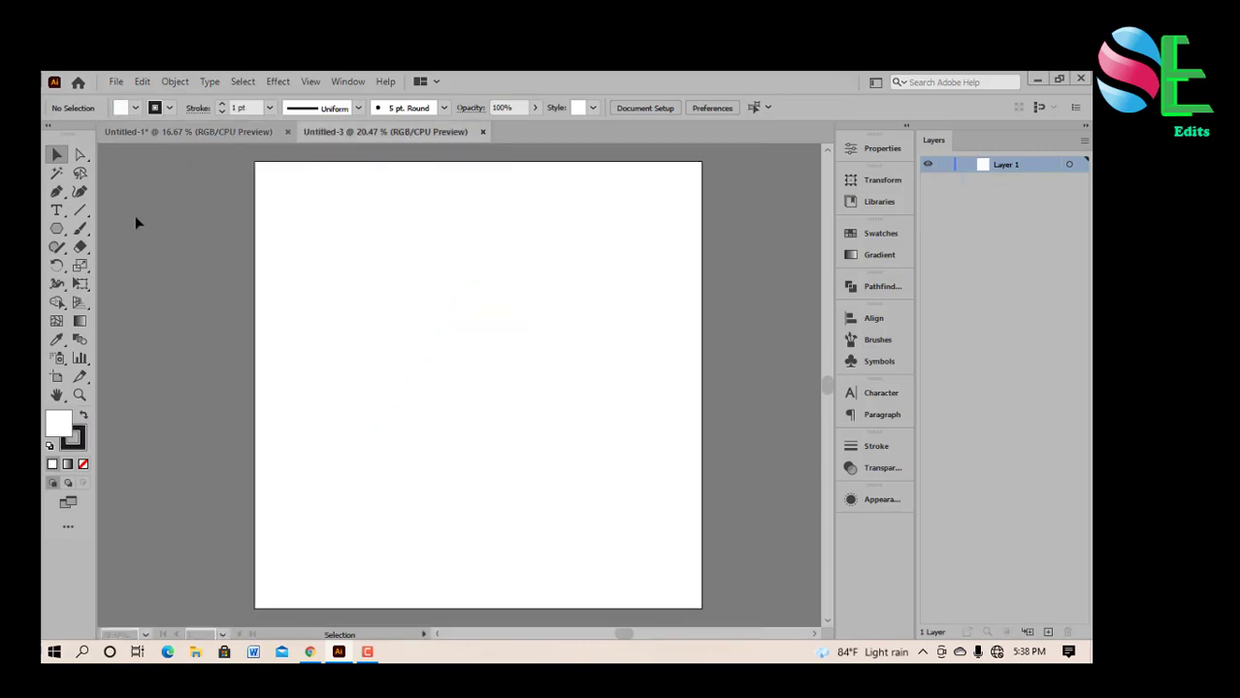
Create a triangle on the artboard with the Polygon tool, using a 500 px radius and 3 sides.
click(57, 229)
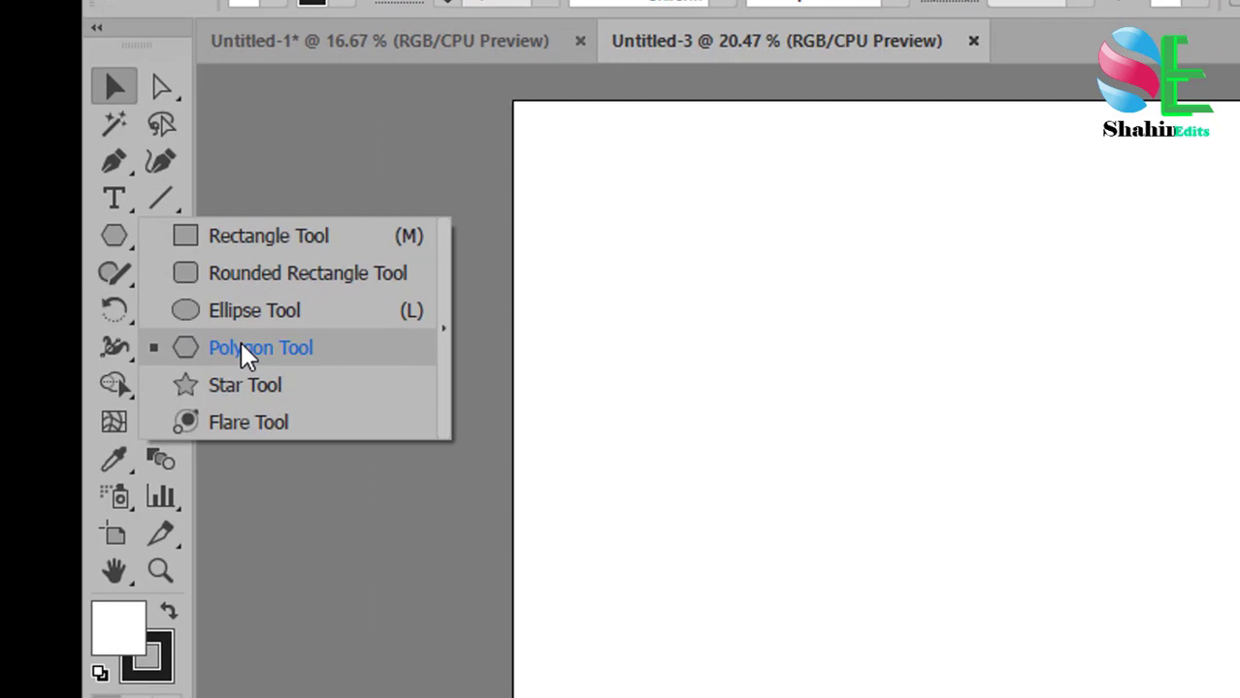
click(177, 309)
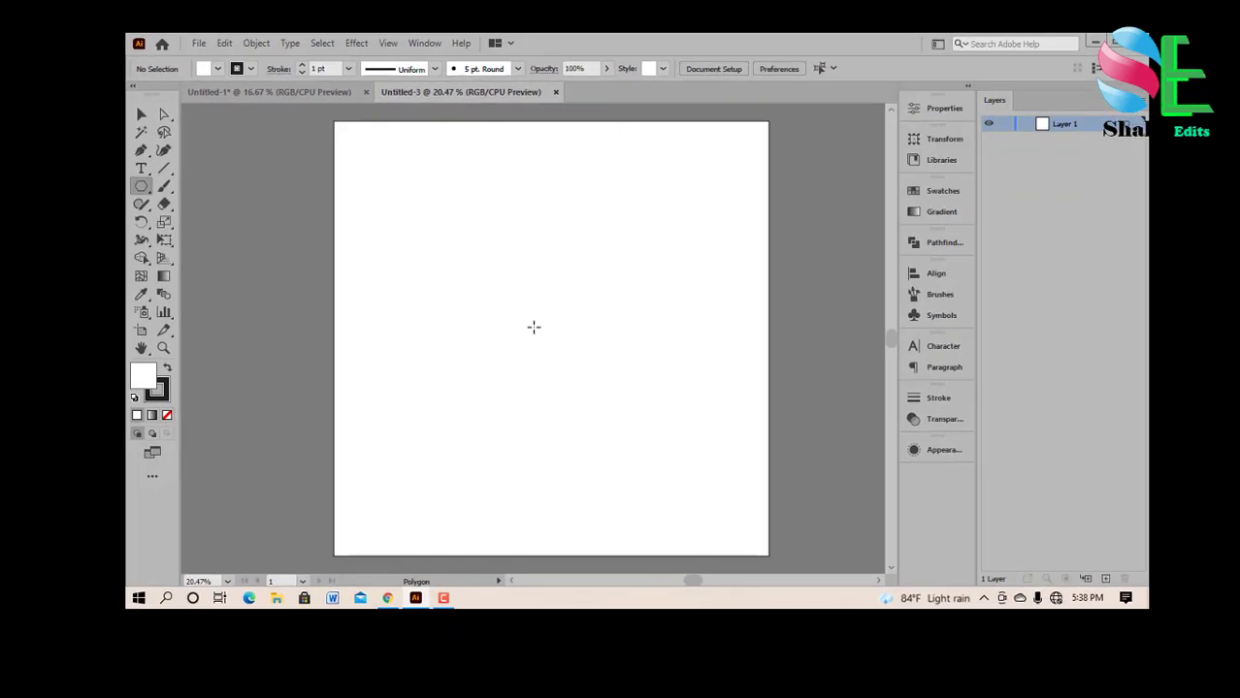
click(533, 327)
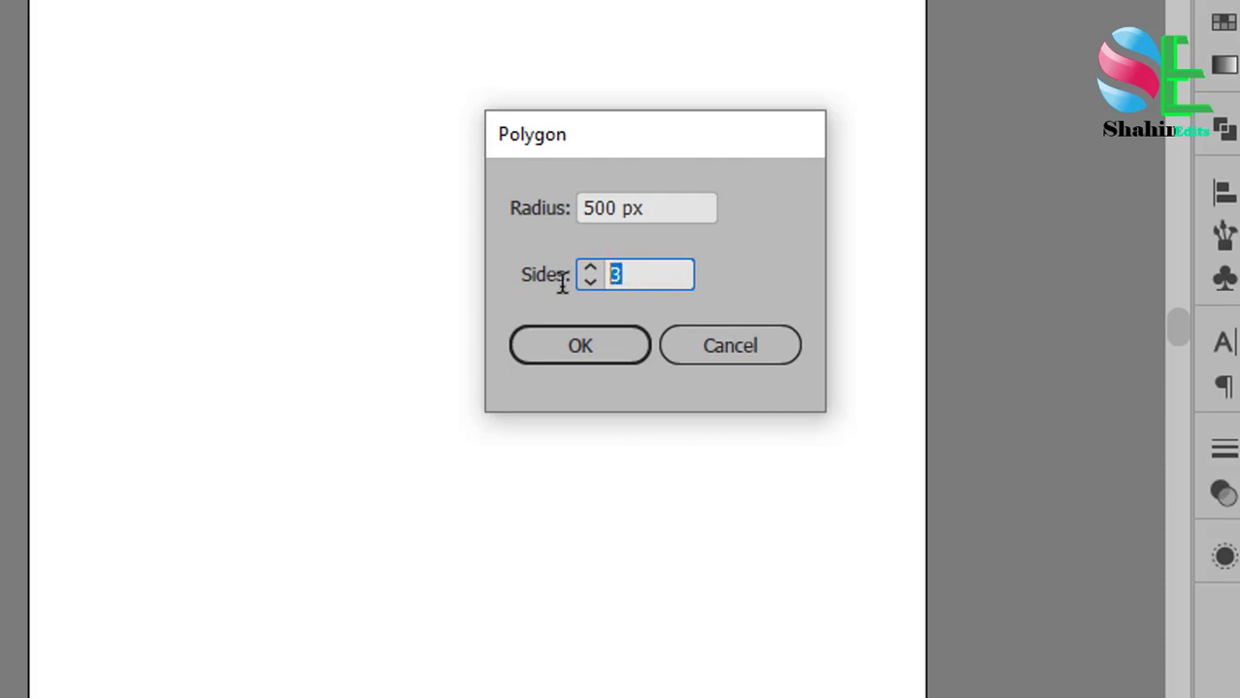
click(600, 357)
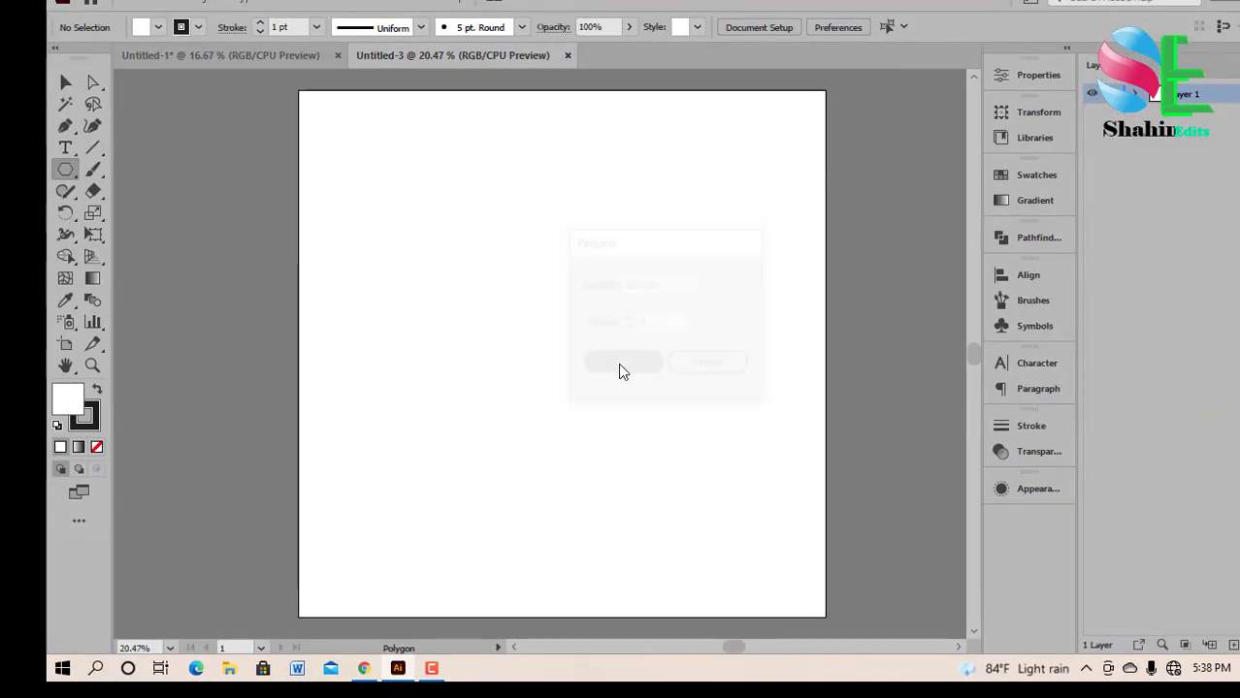
Fill the triangle with near-black (R 43, G 30, B 34) and remove its stroke.
double_click(66, 406)
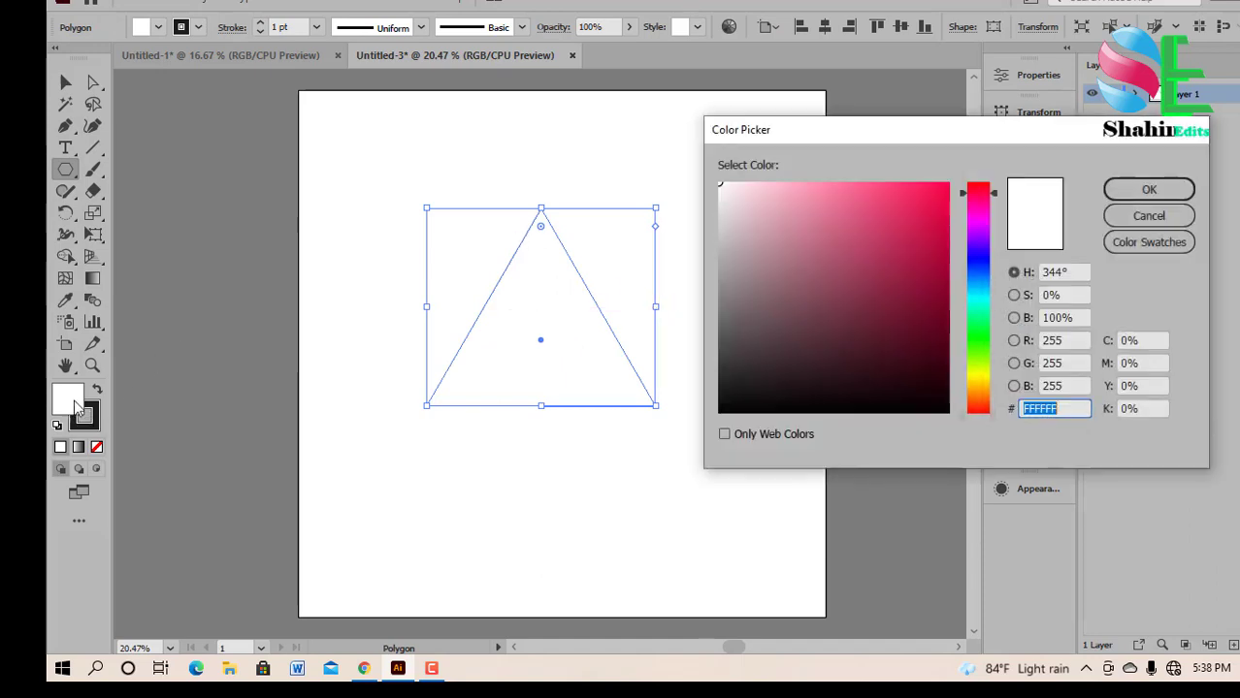
click(786, 373)
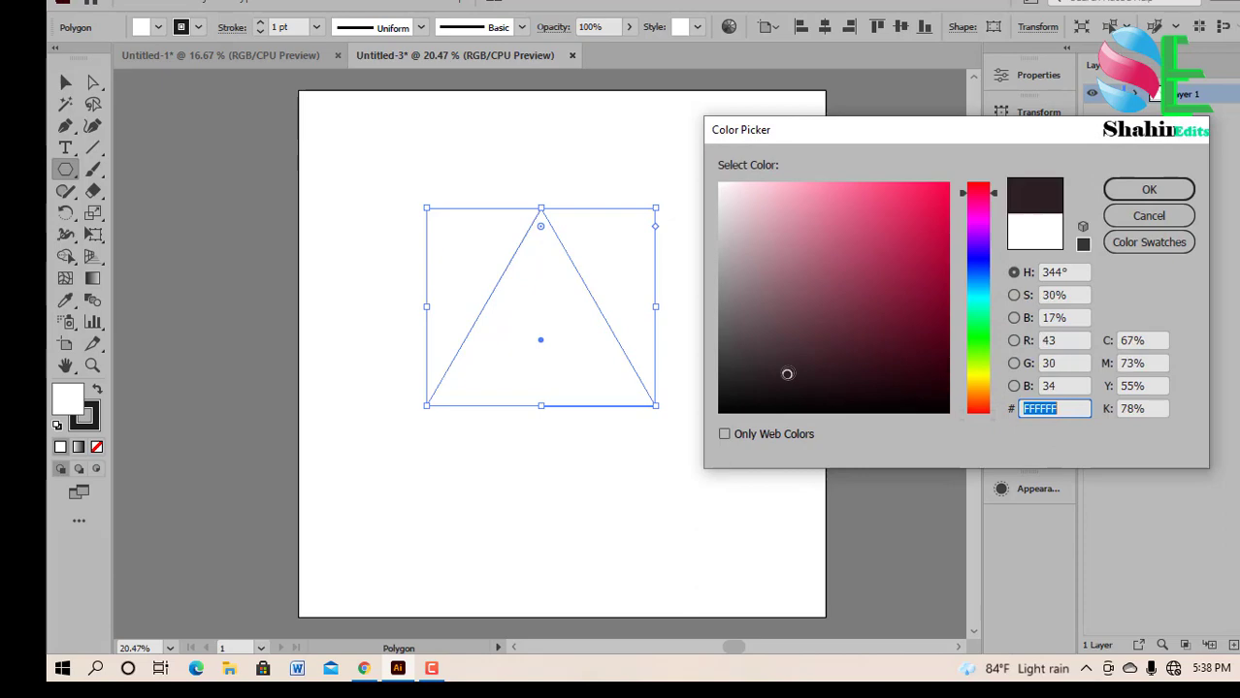
click(1148, 190)
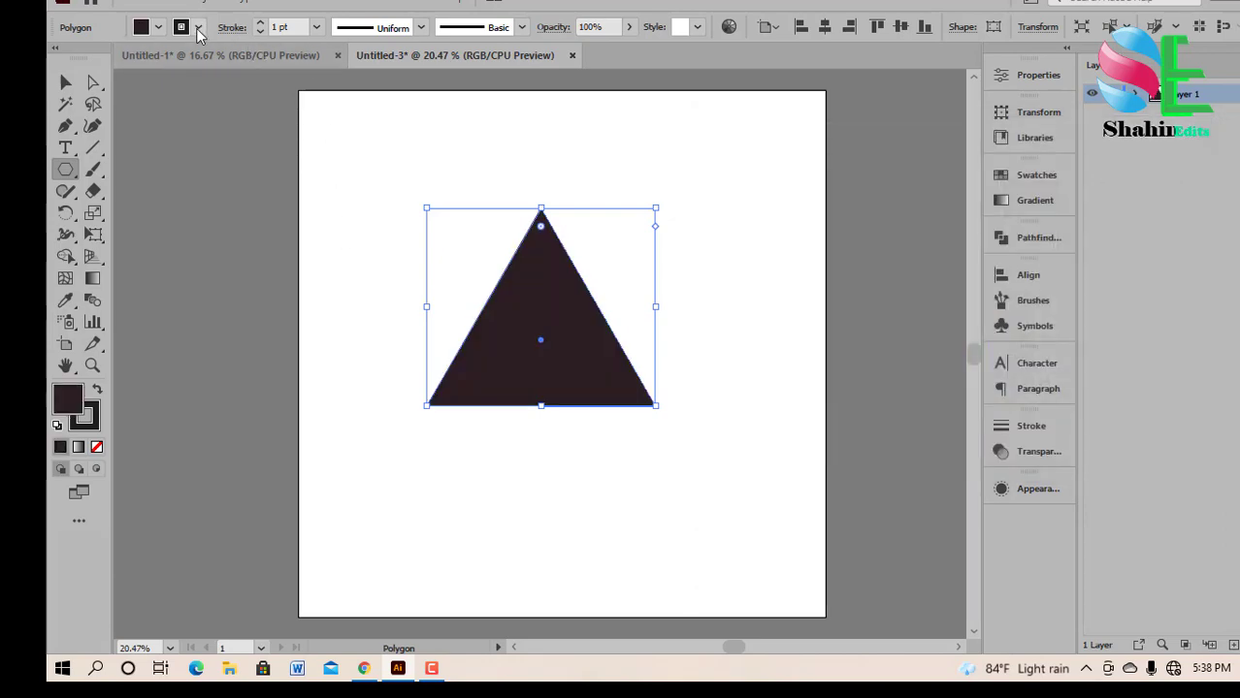
click(199, 29)
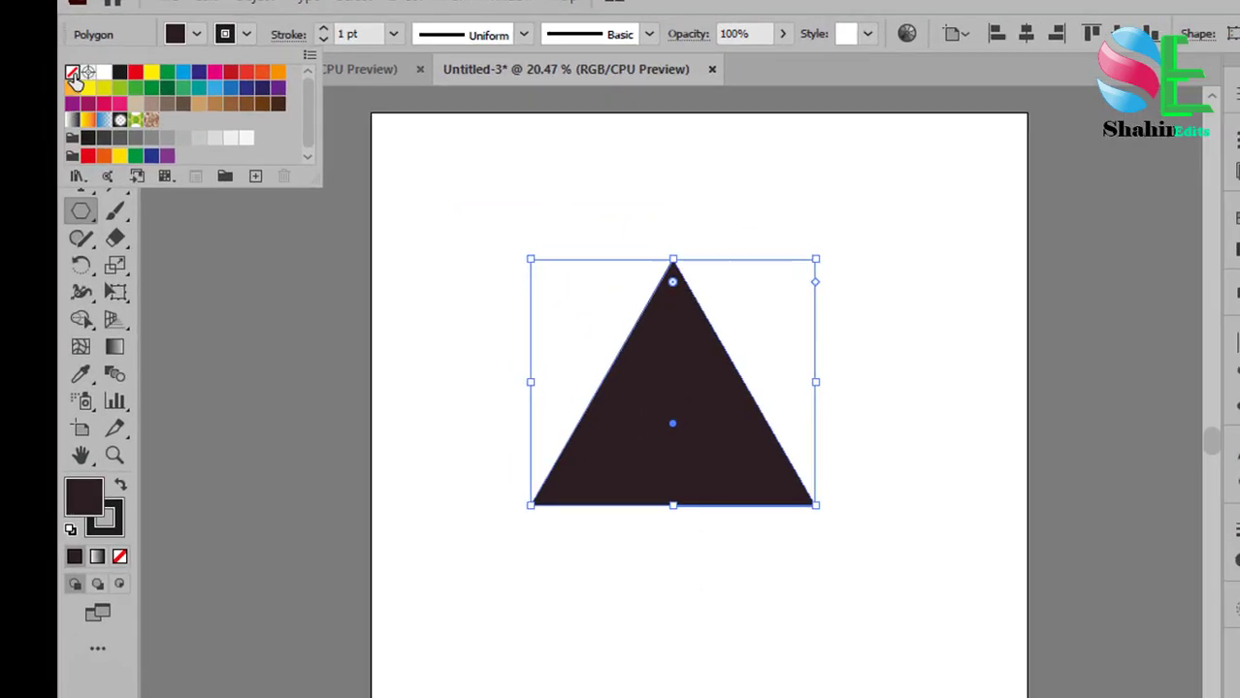
click(73, 75)
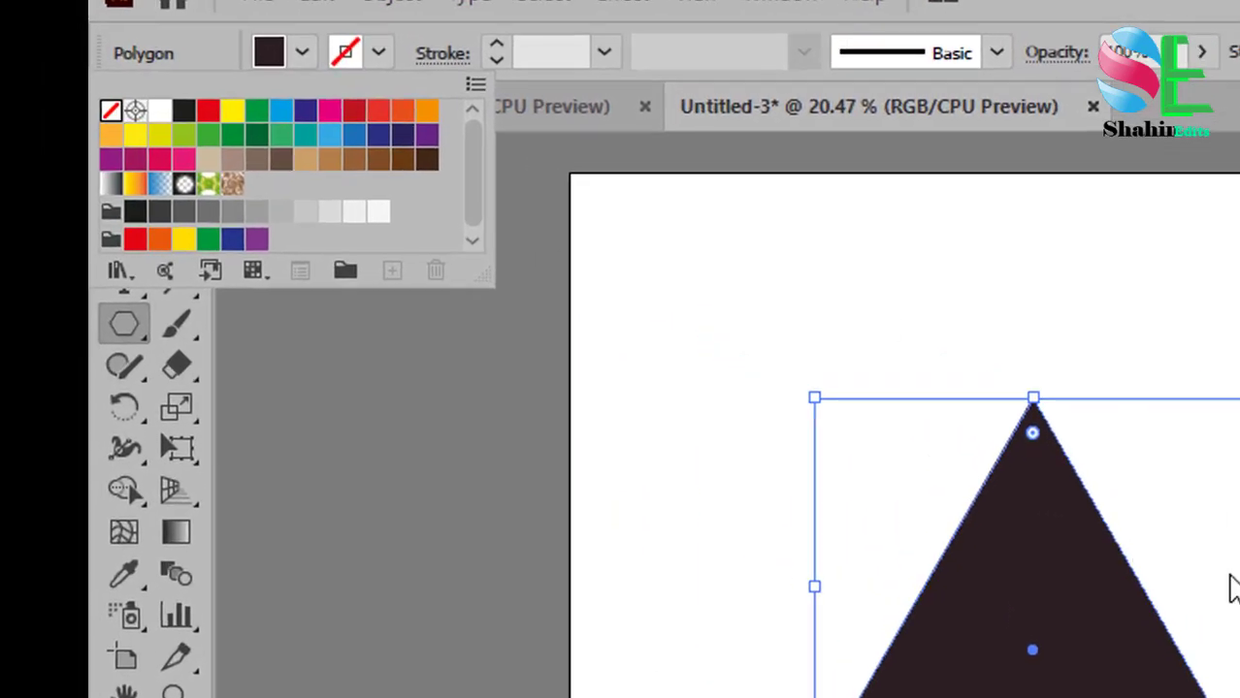
key(Escape)
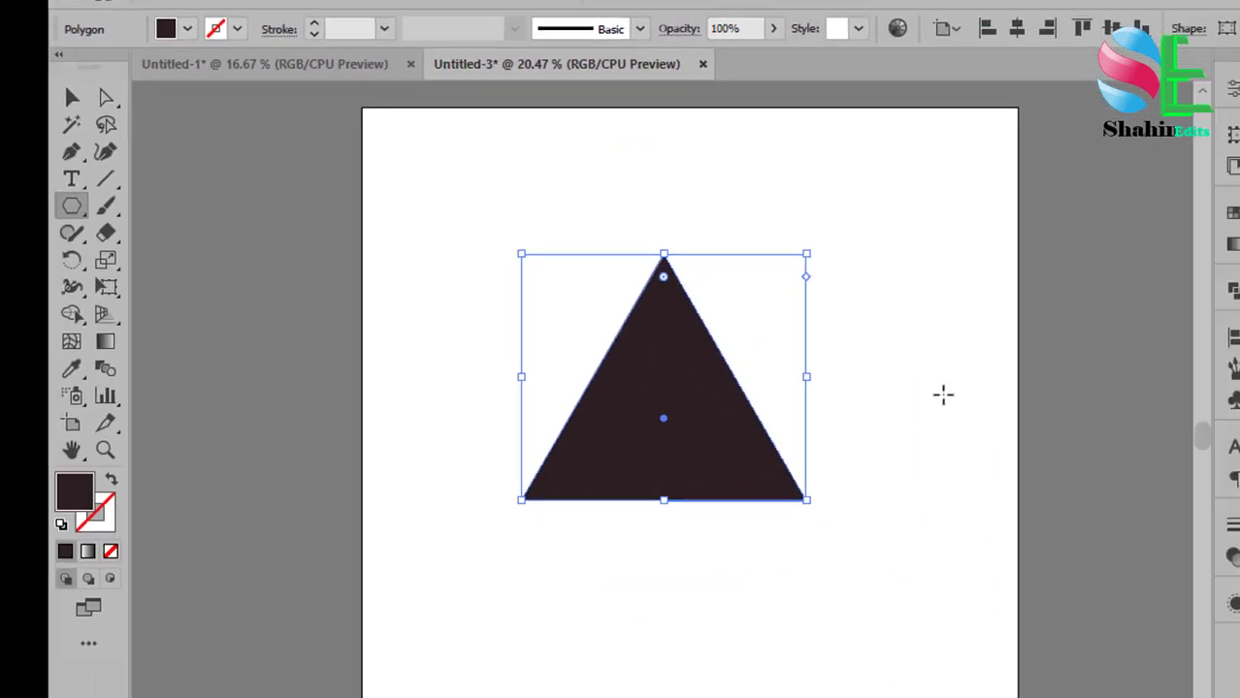
click(460, 364)
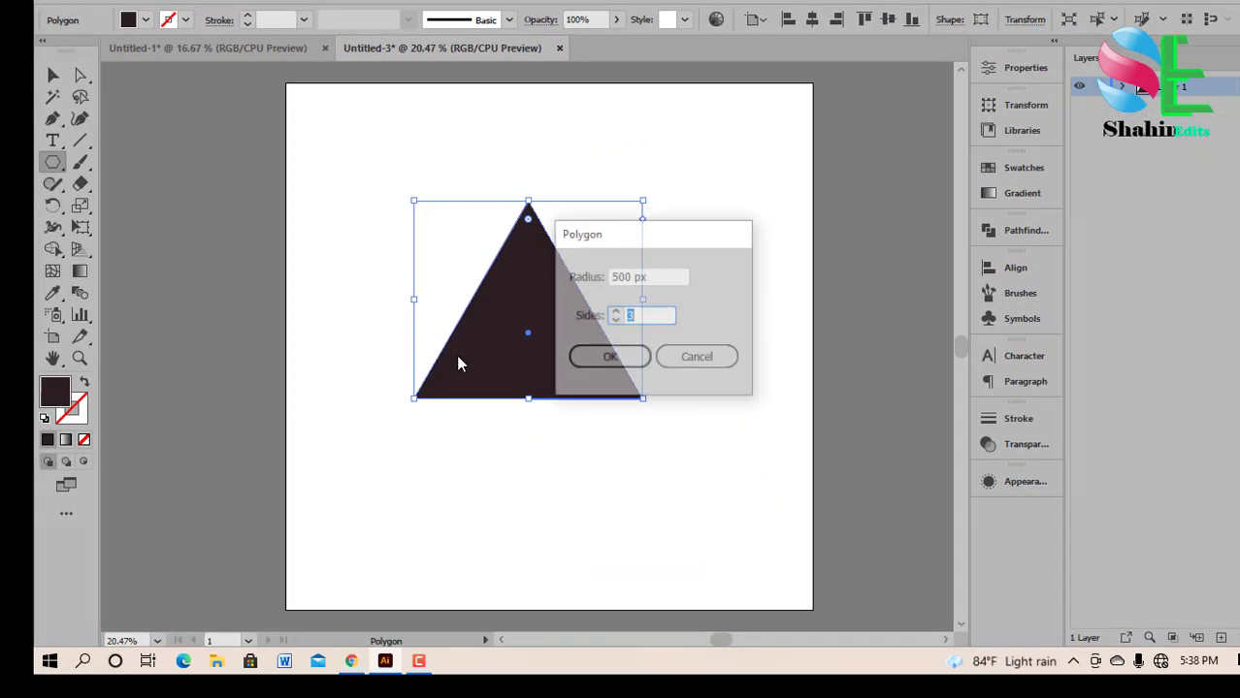
click(699, 357)
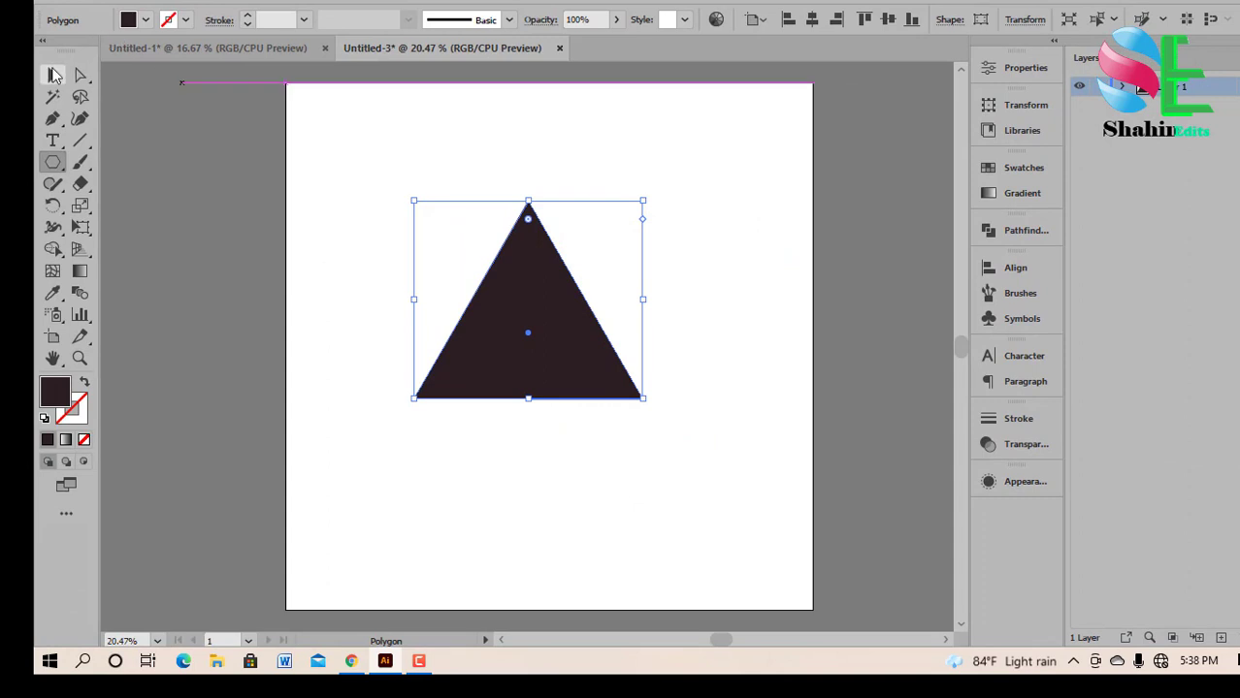
Move the triangle toward the left side of the artboard and make two overlapping copies of it to the right.
click(53, 75)
drag(526, 311, 465, 332)
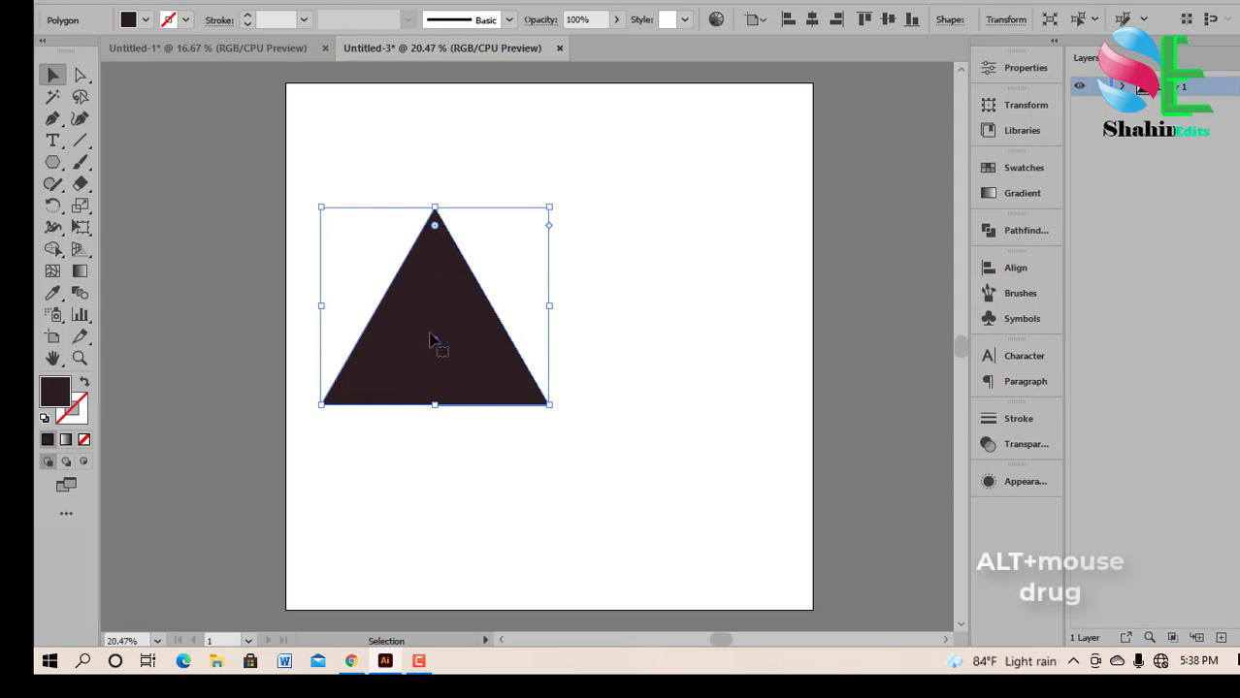
drag(456, 344, 609, 379)
key(a)
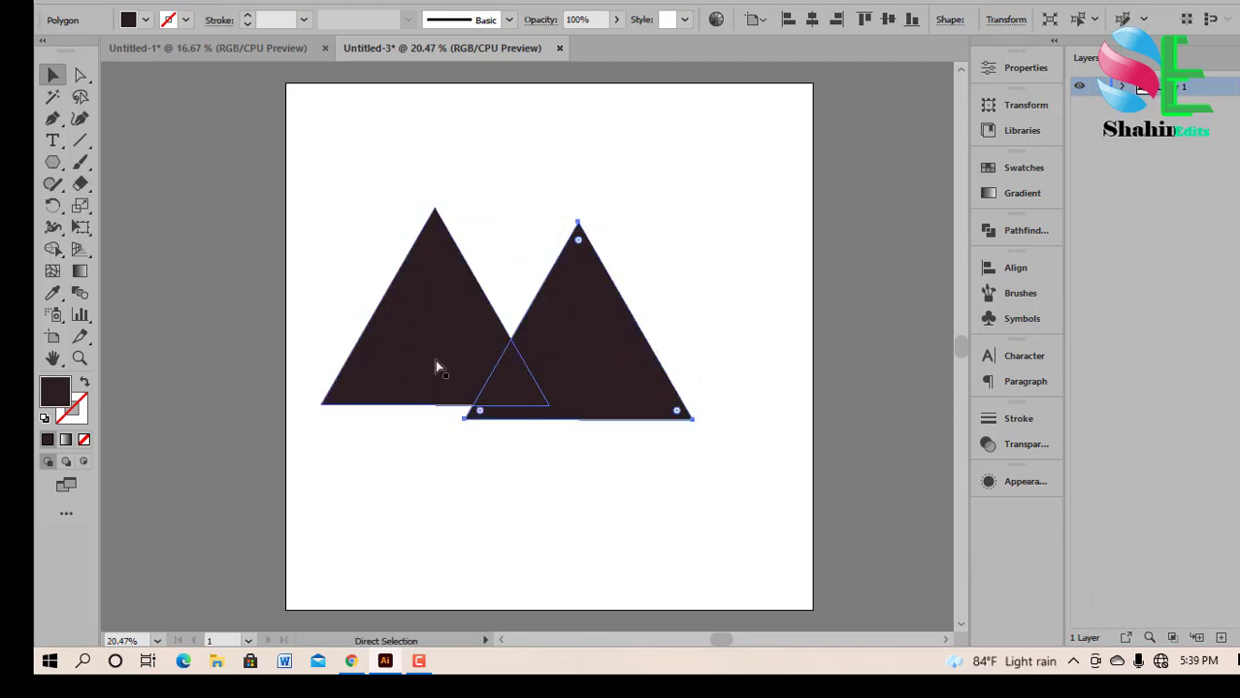
key(v)
key(ctrl+z)
drag(505, 349, 572, 372)
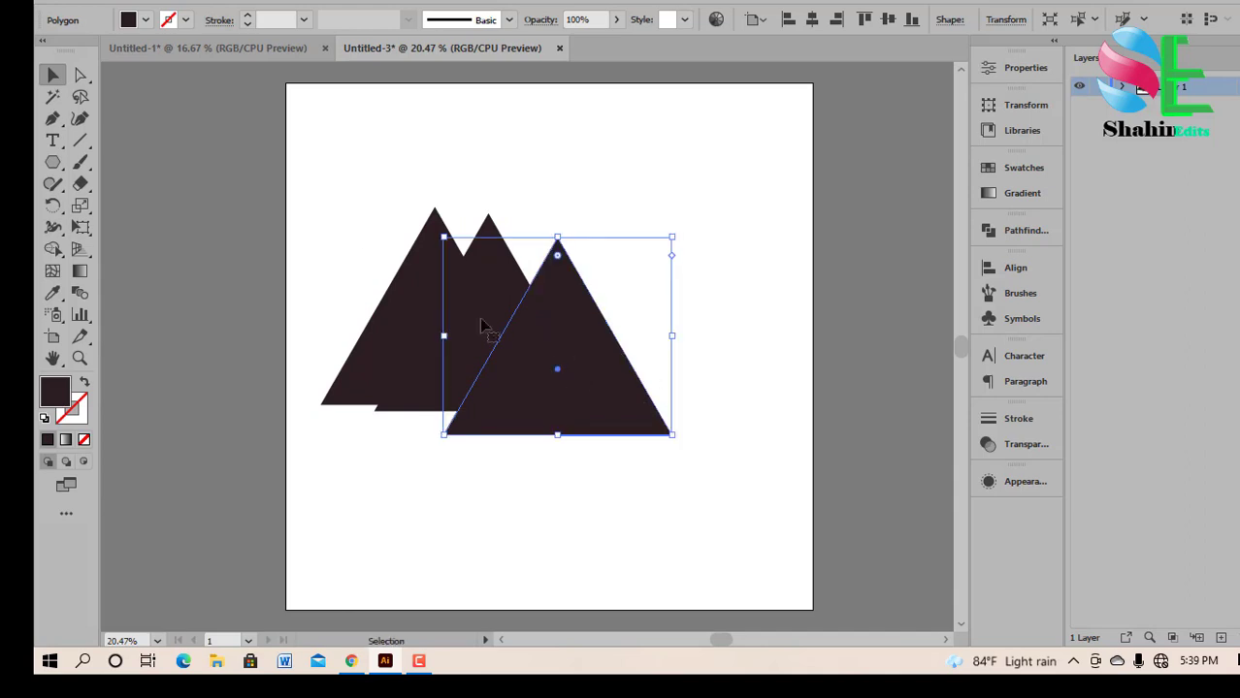
Align the three triangles on their vertical centres and distribute them evenly by their horizontal centres.
drag(327, 227, 754, 439)
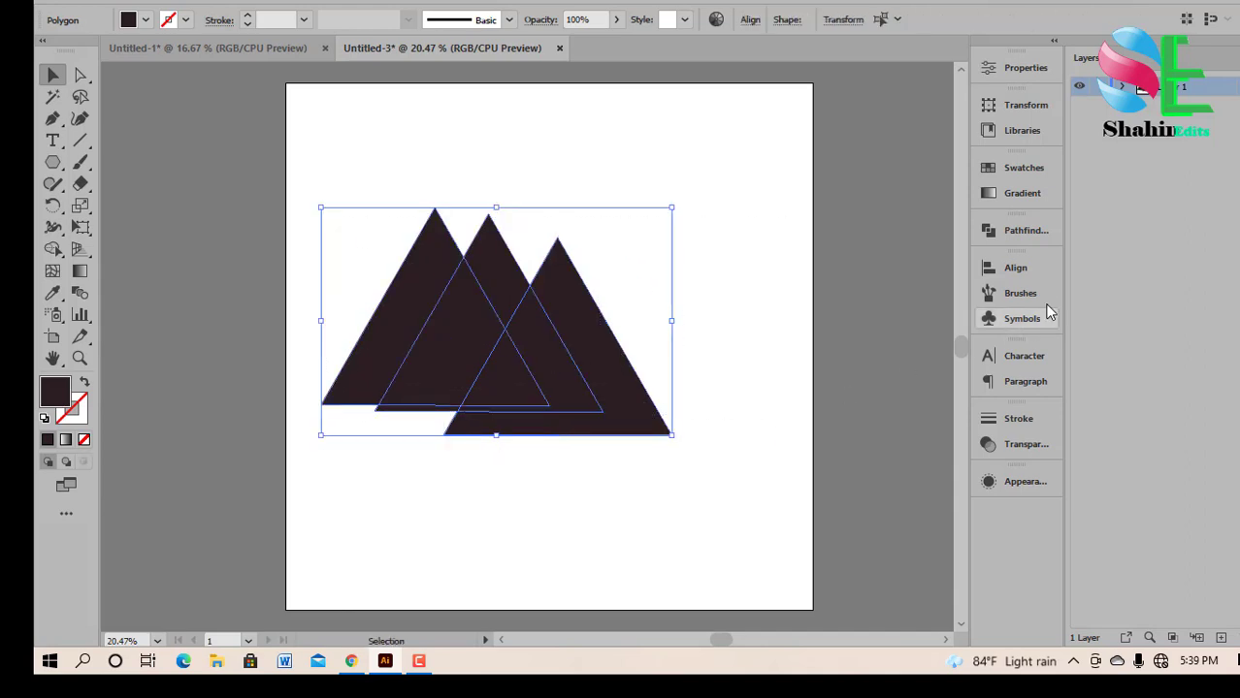
click(1015, 268)
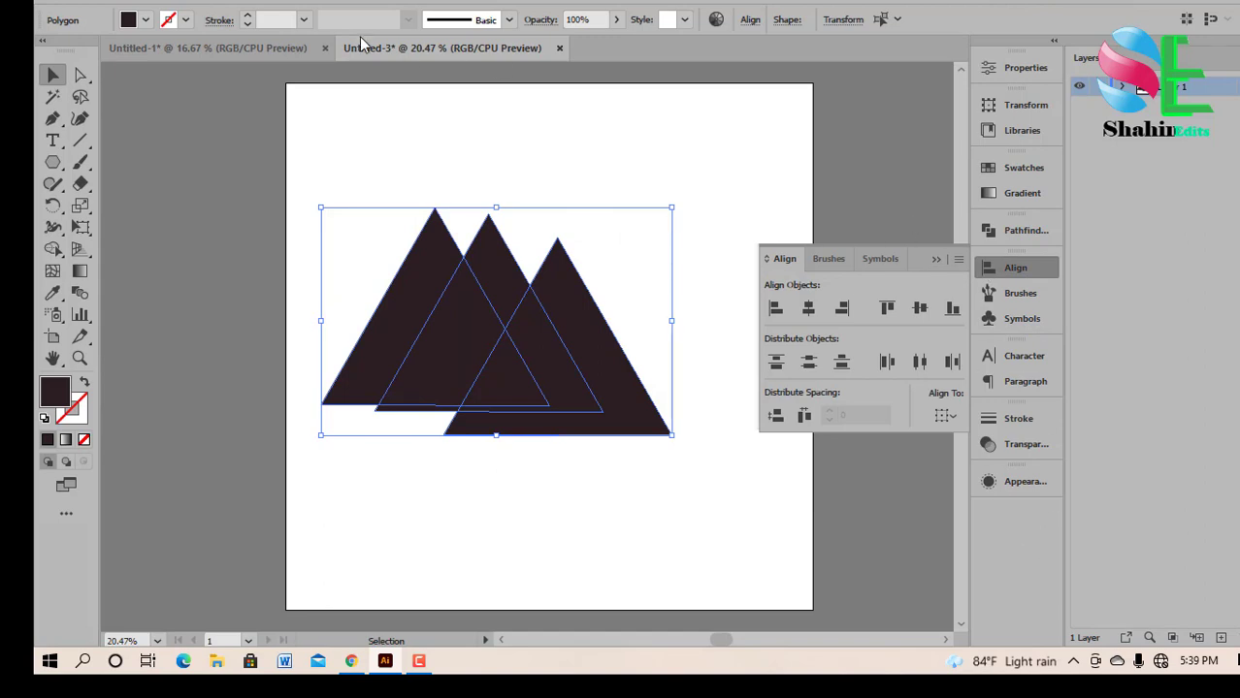
click(409, 2)
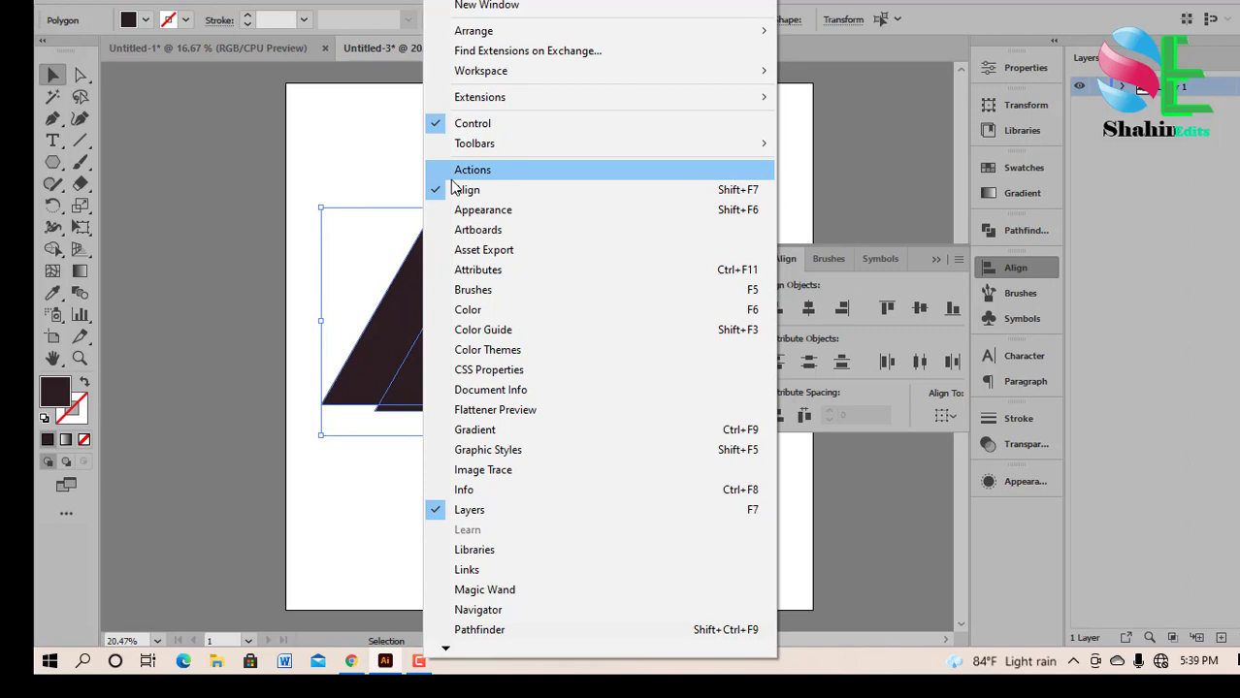
click(898, 194)
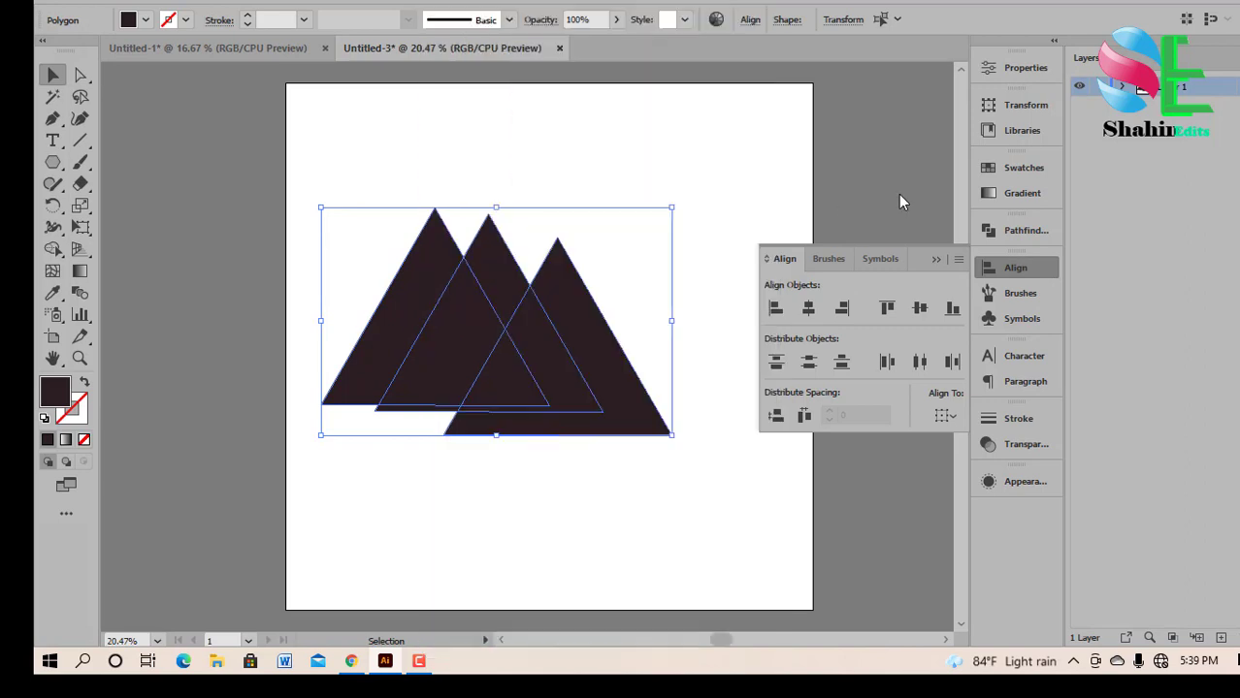
click(898, 195)
drag(369, 233, 646, 491)
click(921, 308)
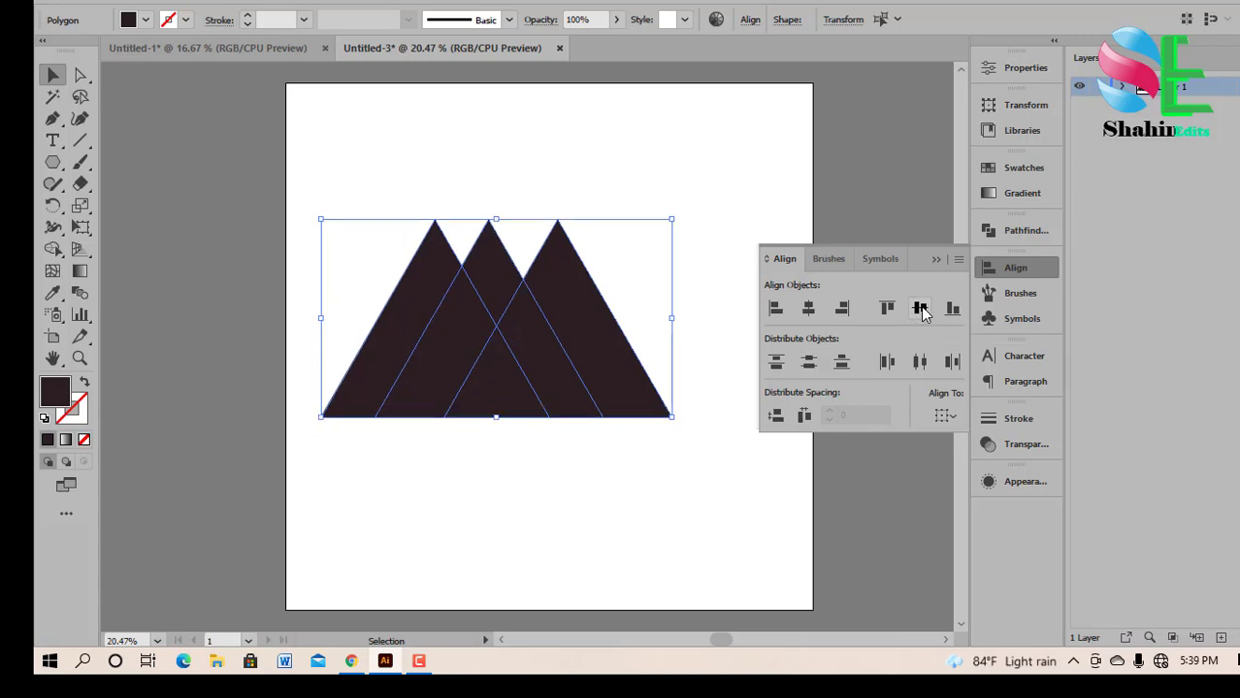
click(920, 362)
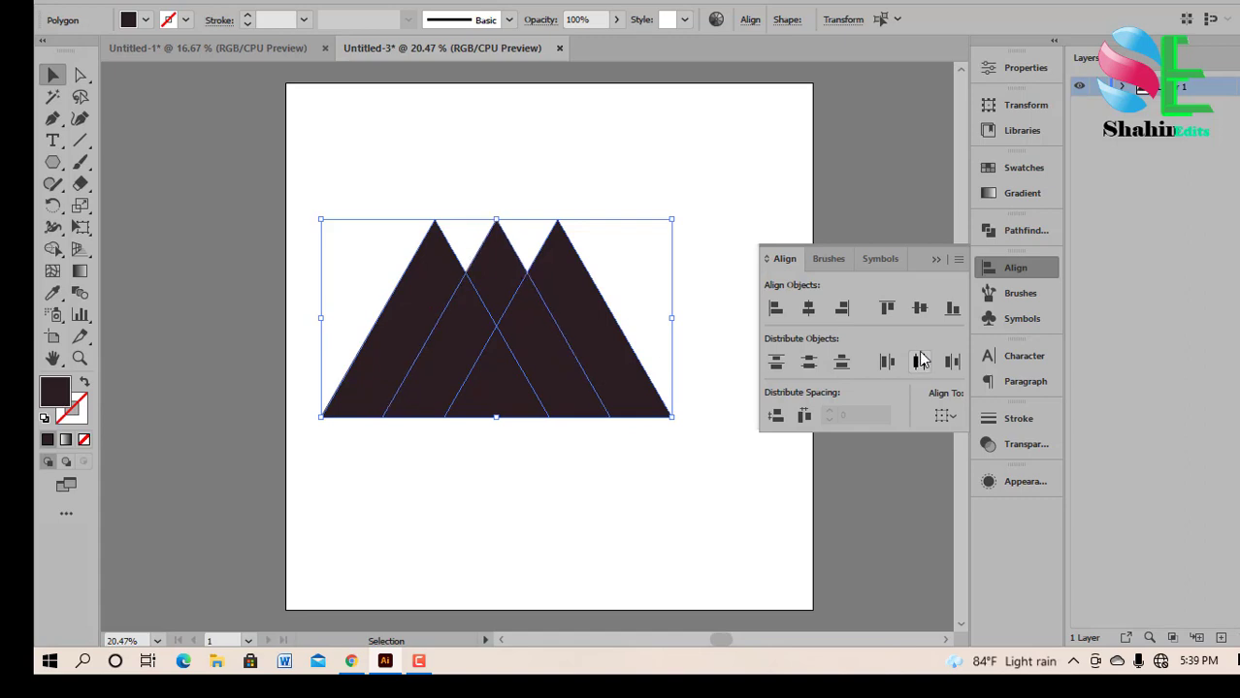
click(935, 260)
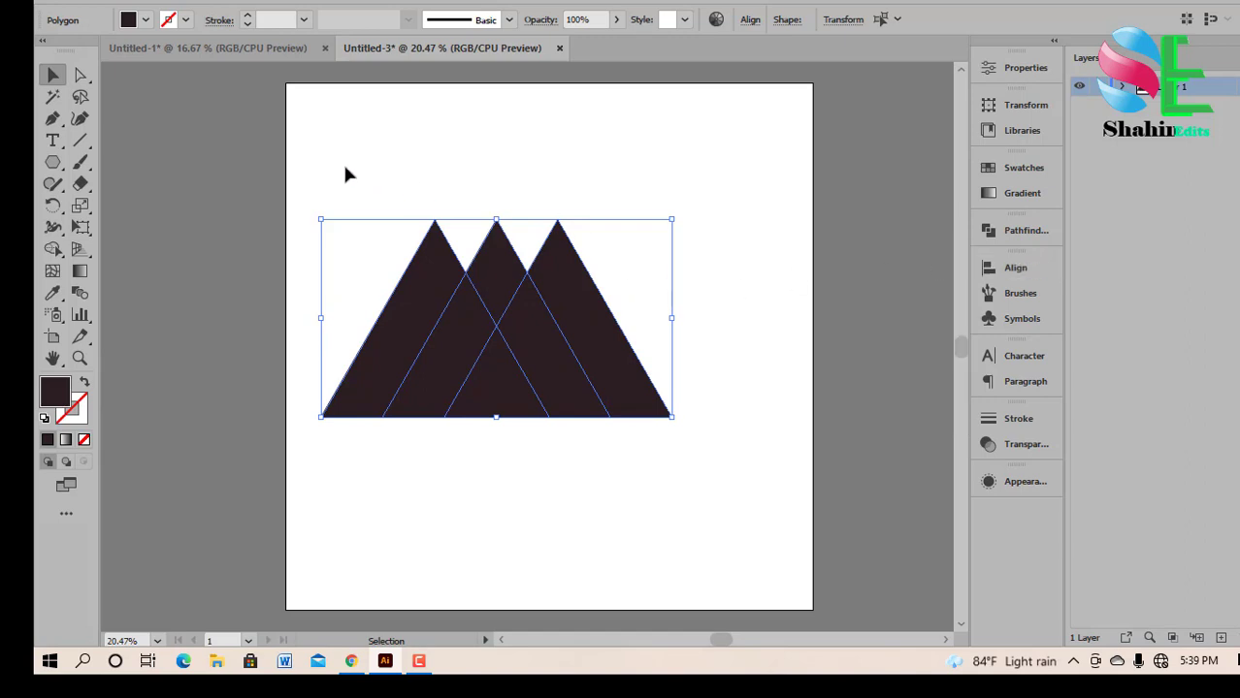
Split the three overlapping triangles along their intersections with the Pathfinder Divide operation.
drag(345, 167, 704, 490)
click(1008, 233)
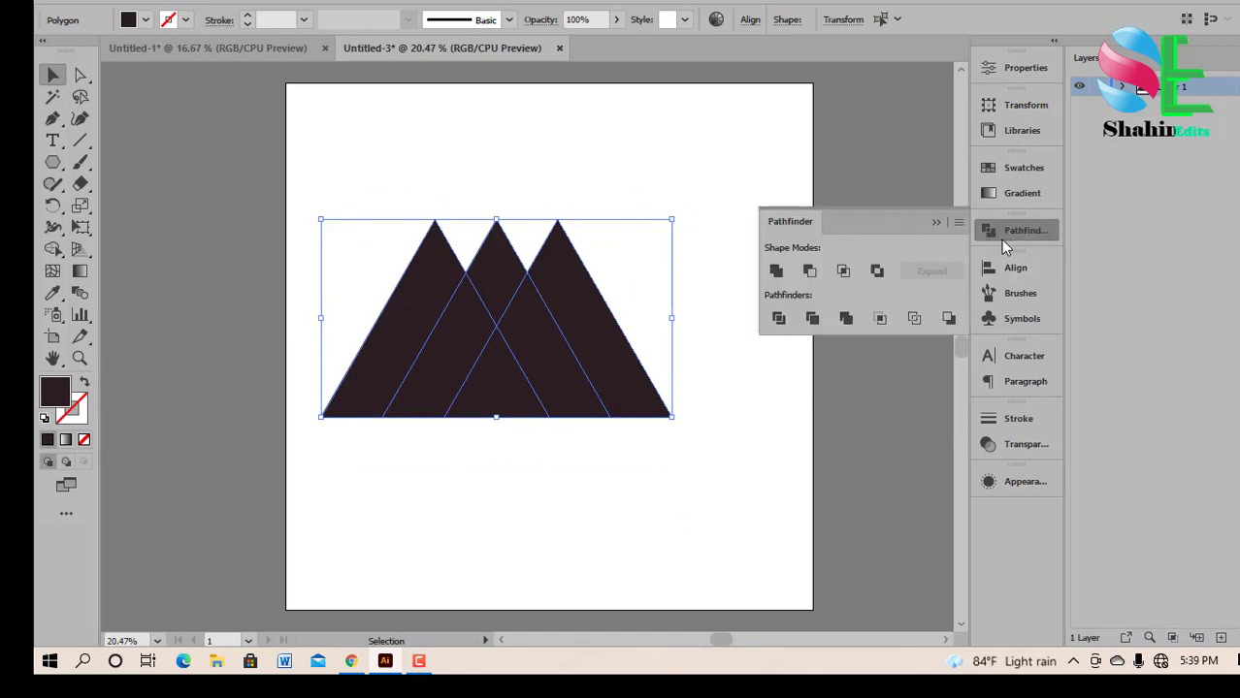
click(444, 1)
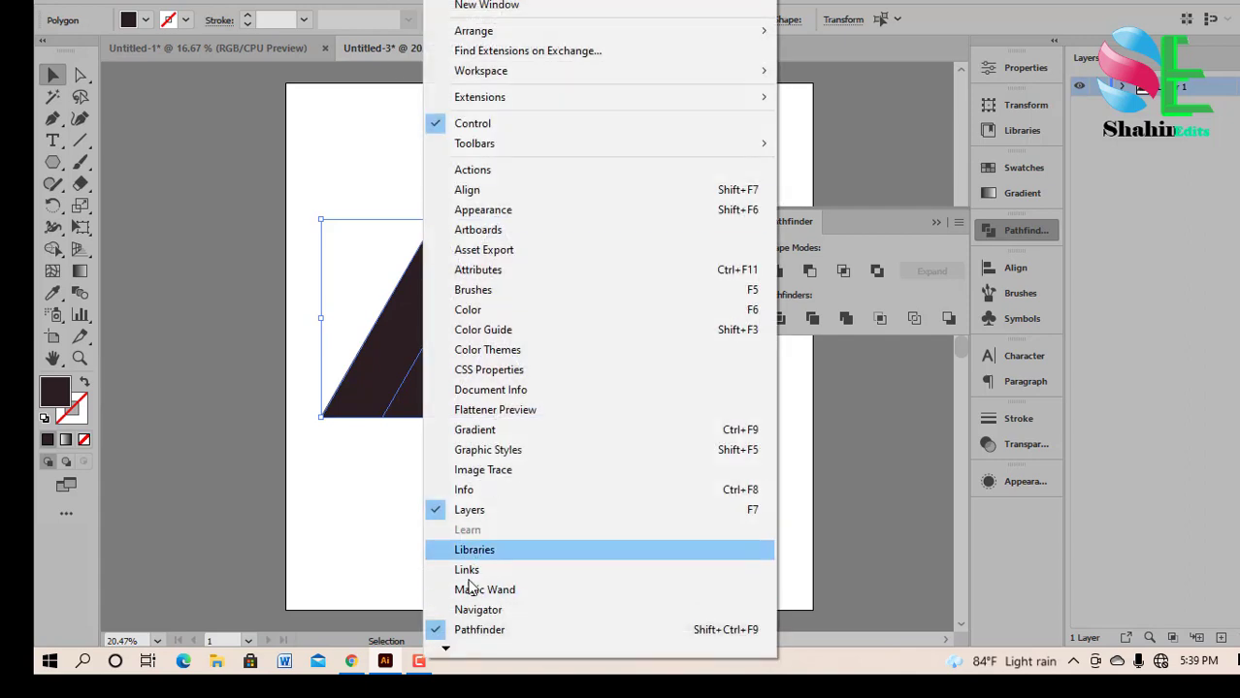
click(936, 221)
click(1002, 230)
click(1001, 230)
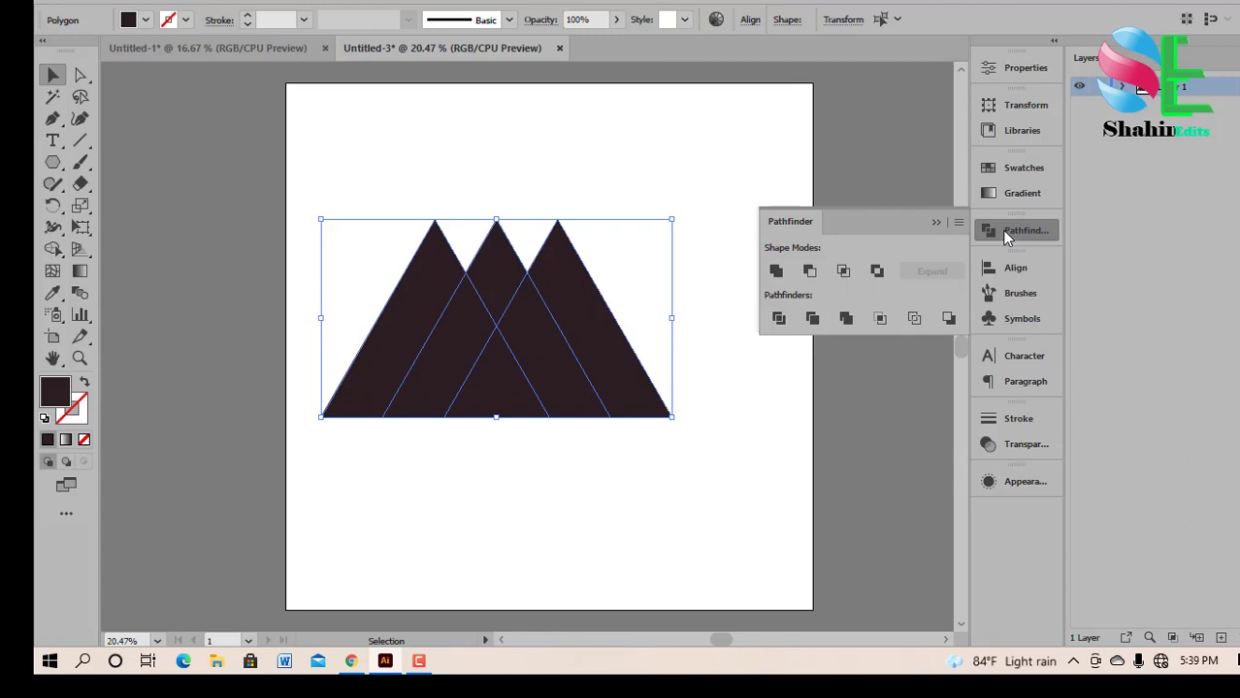
click(779, 320)
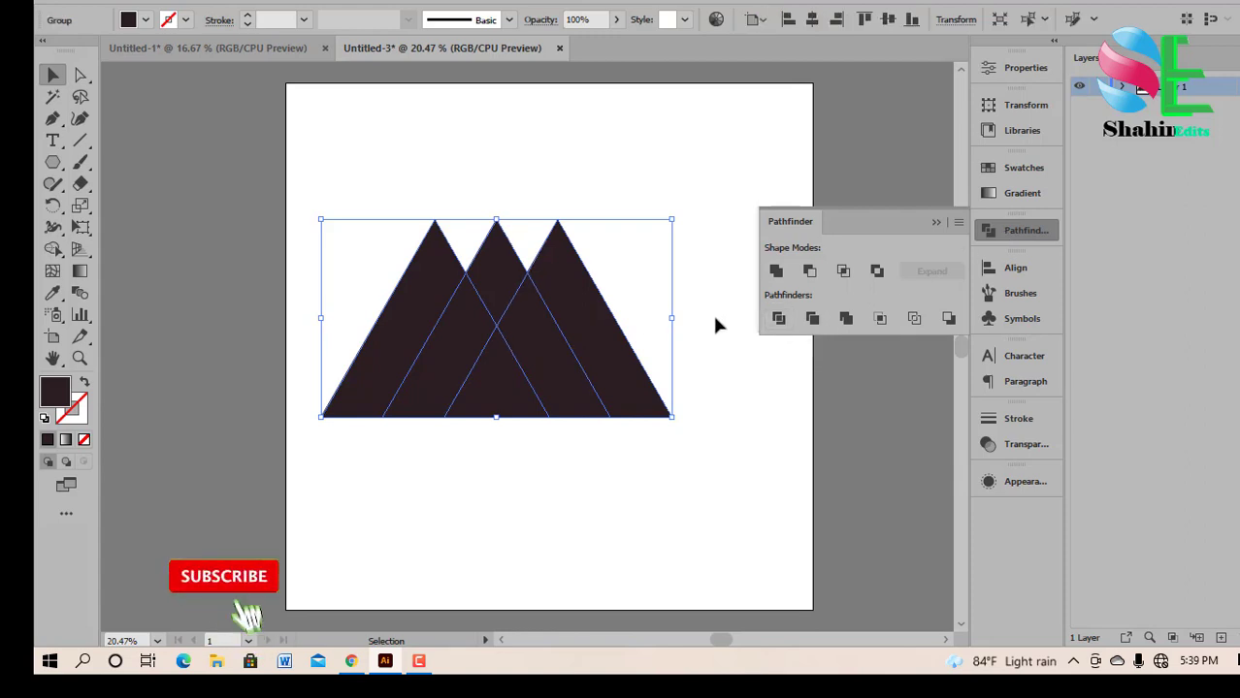
click(937, 224)
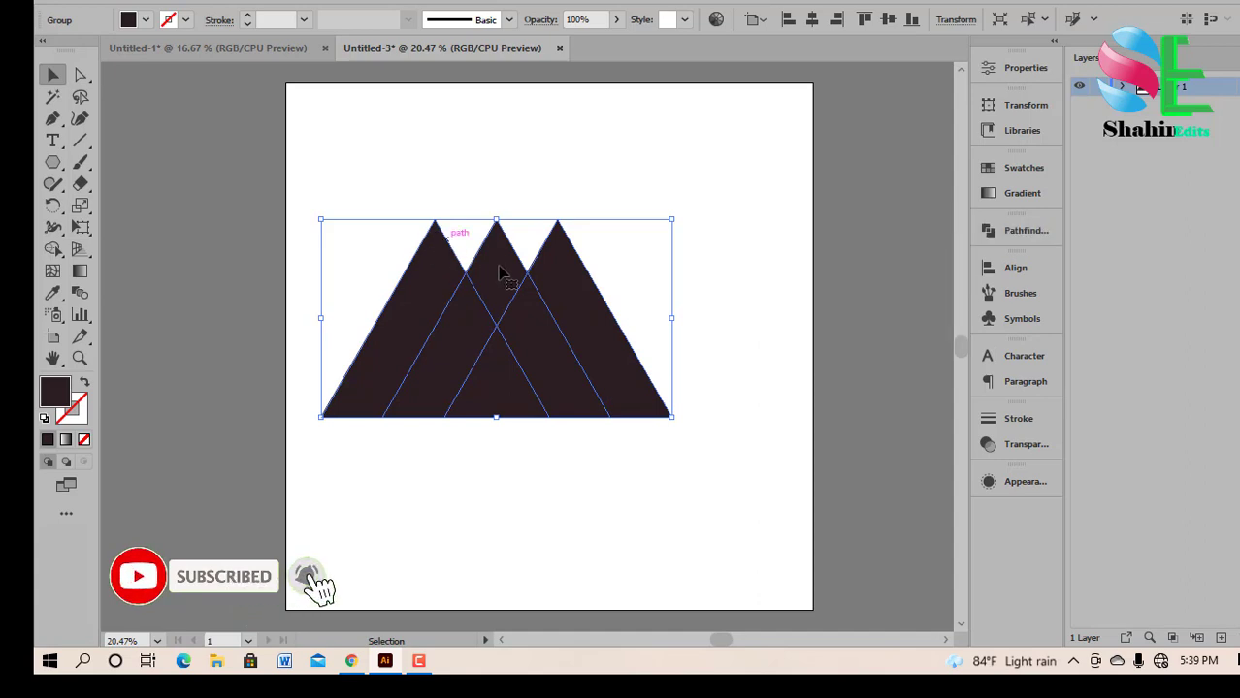
Ungroup the divided pieces and delete every piece lying outside the leftmost triangle.
right_click(544, 314)
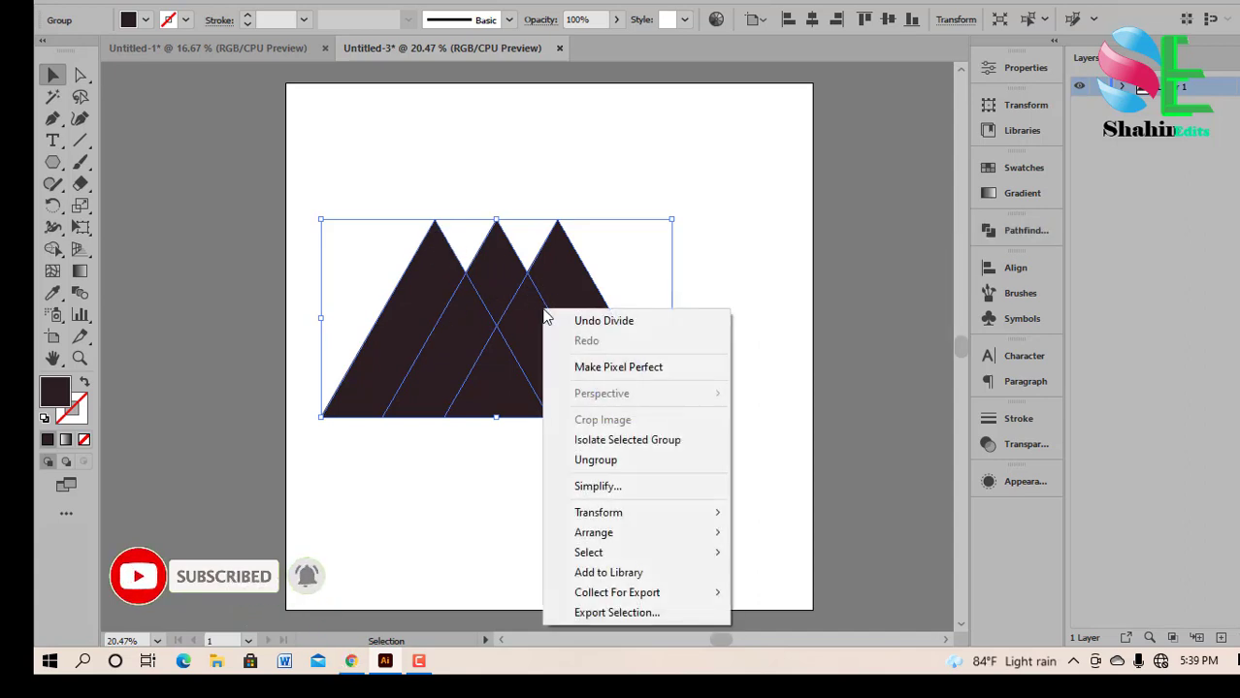
click(595, 459)
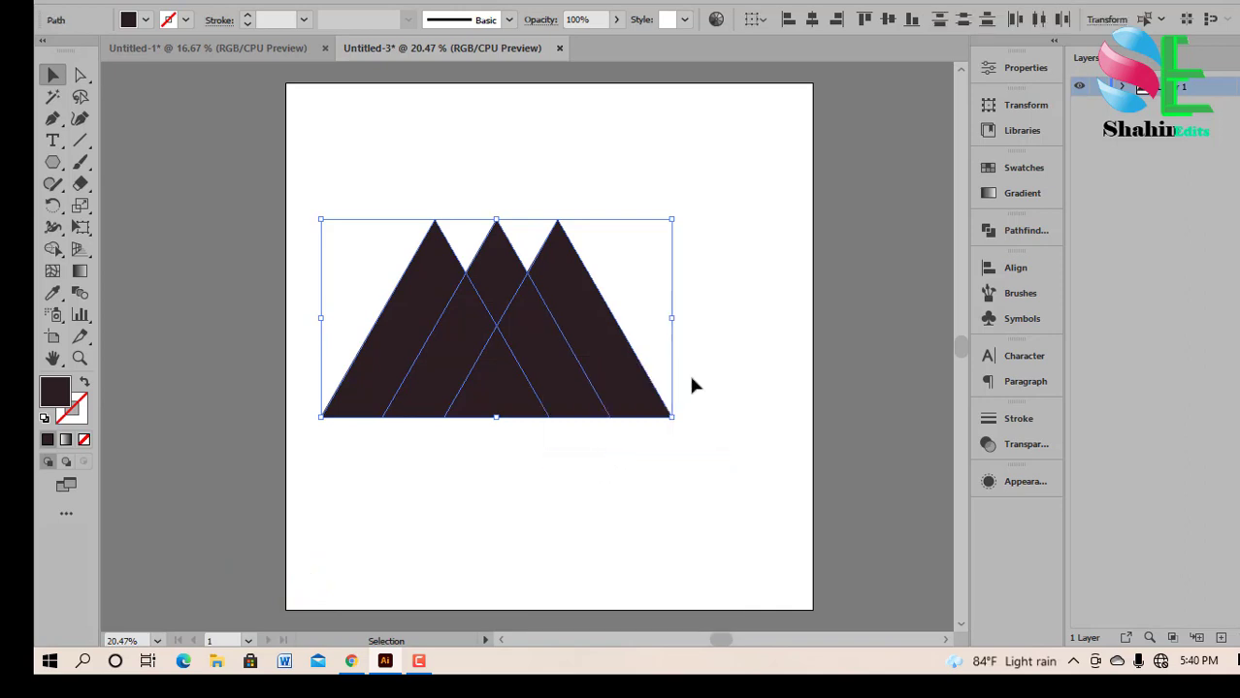
click(786, 209)
click(560, 254)
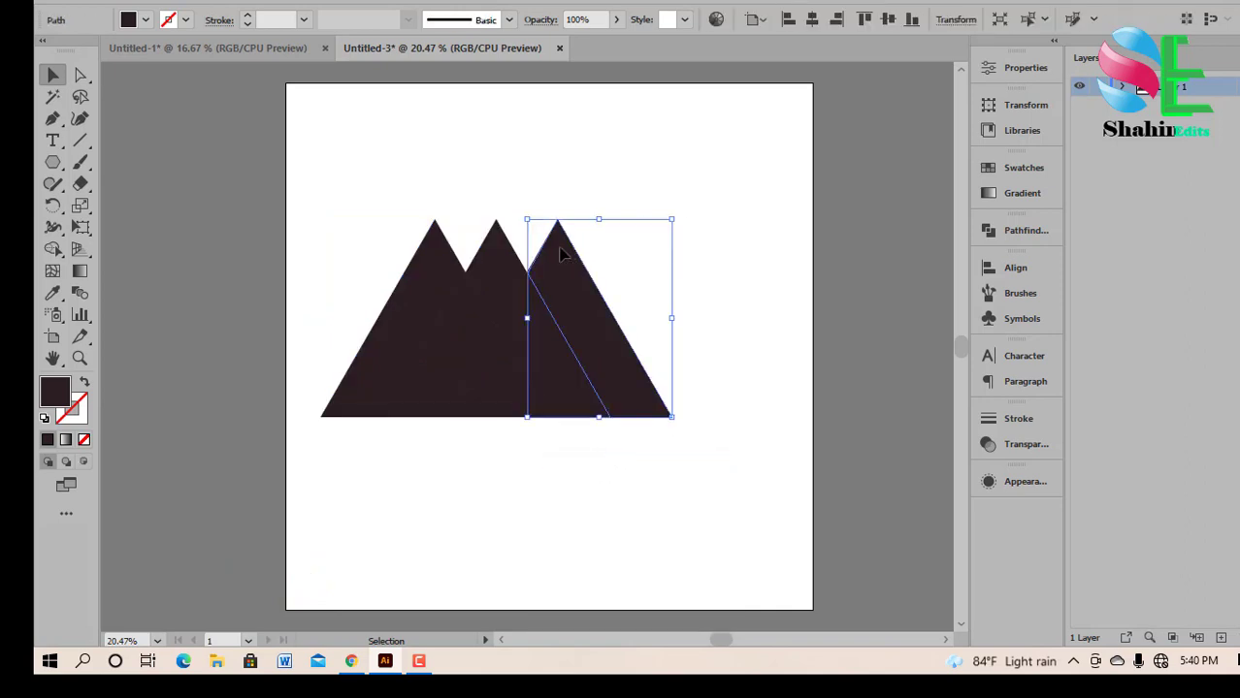
key(Delete)
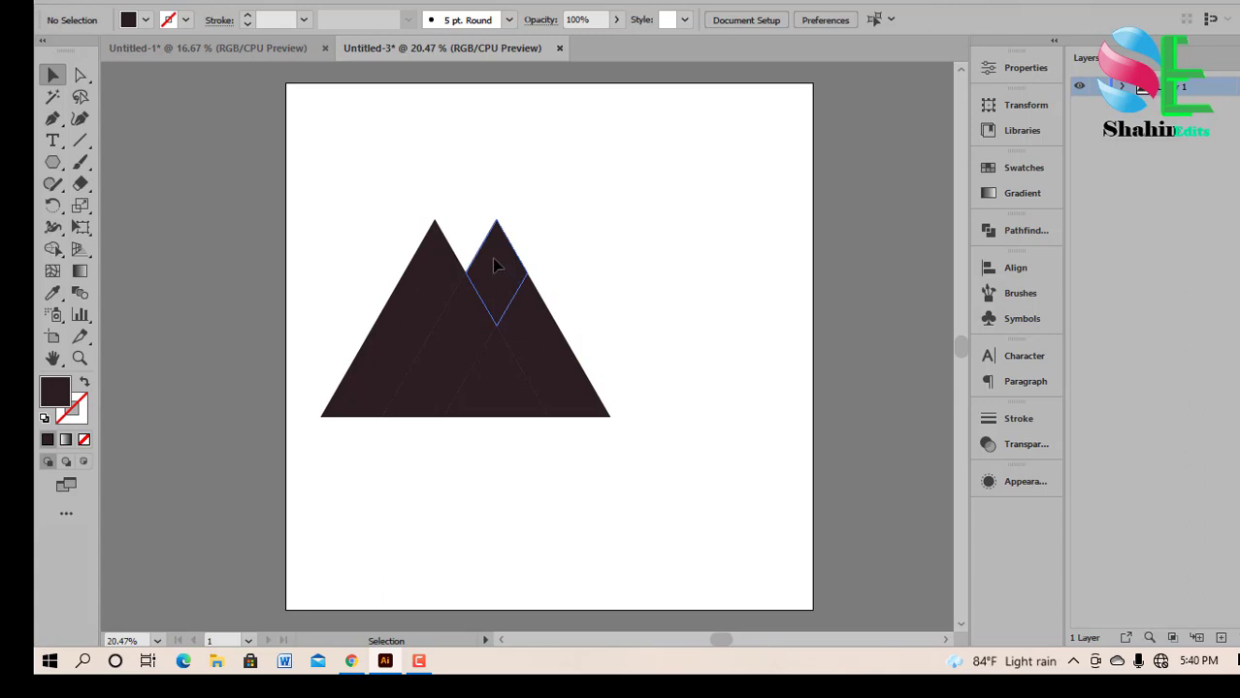
drag(494, 264, 553, 346)
click(607, 406)
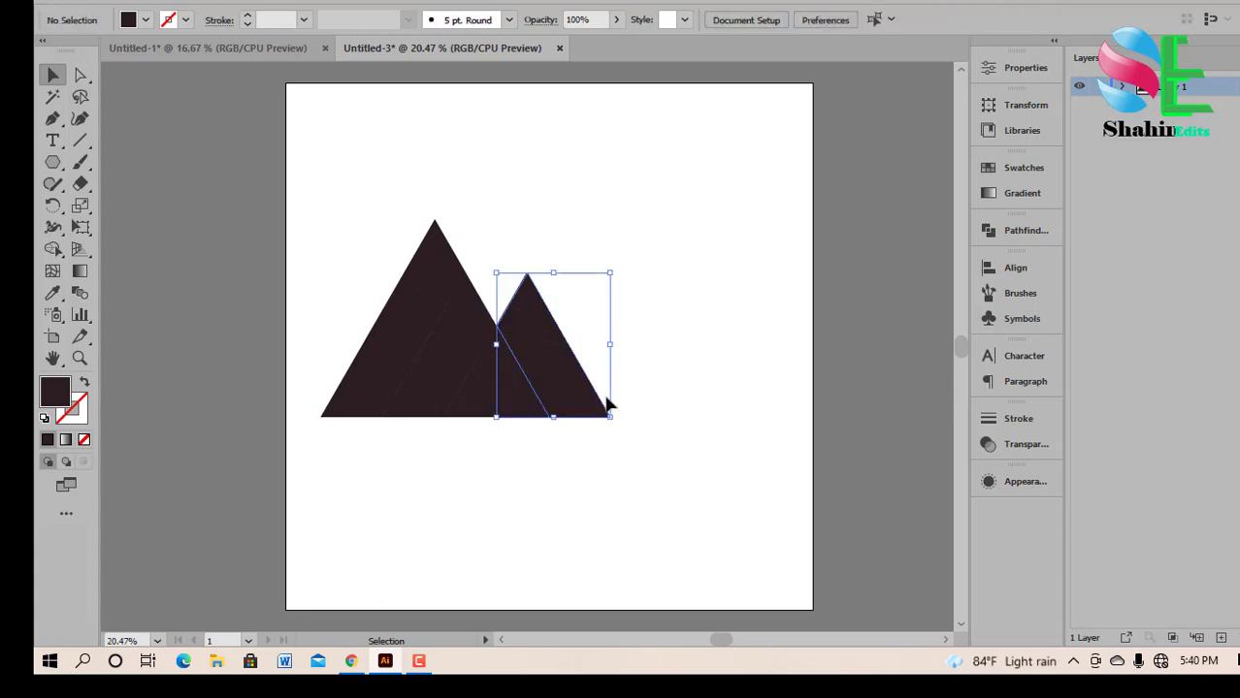
key(Delete)
Move the remaining three-piece triangle to about the middle of the artboard.
drag(376, 270, 589, 472)
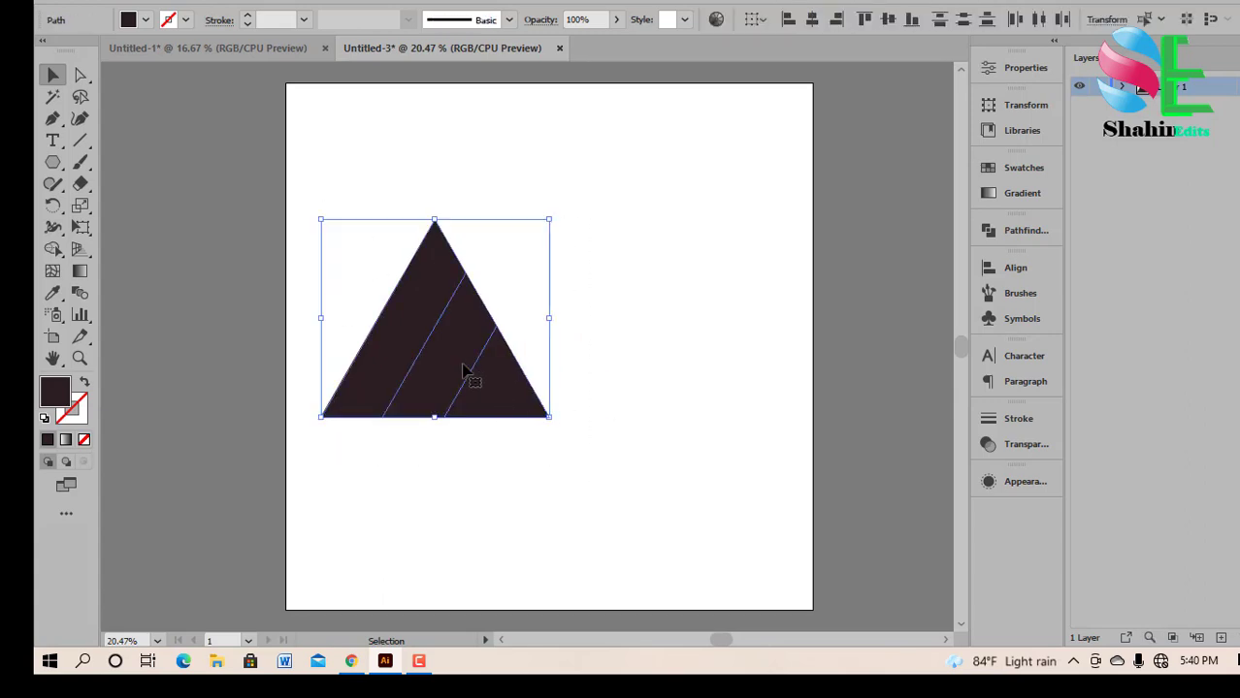
drag(464, 373, 652, 412)
drag(652, 412, 515, 360)
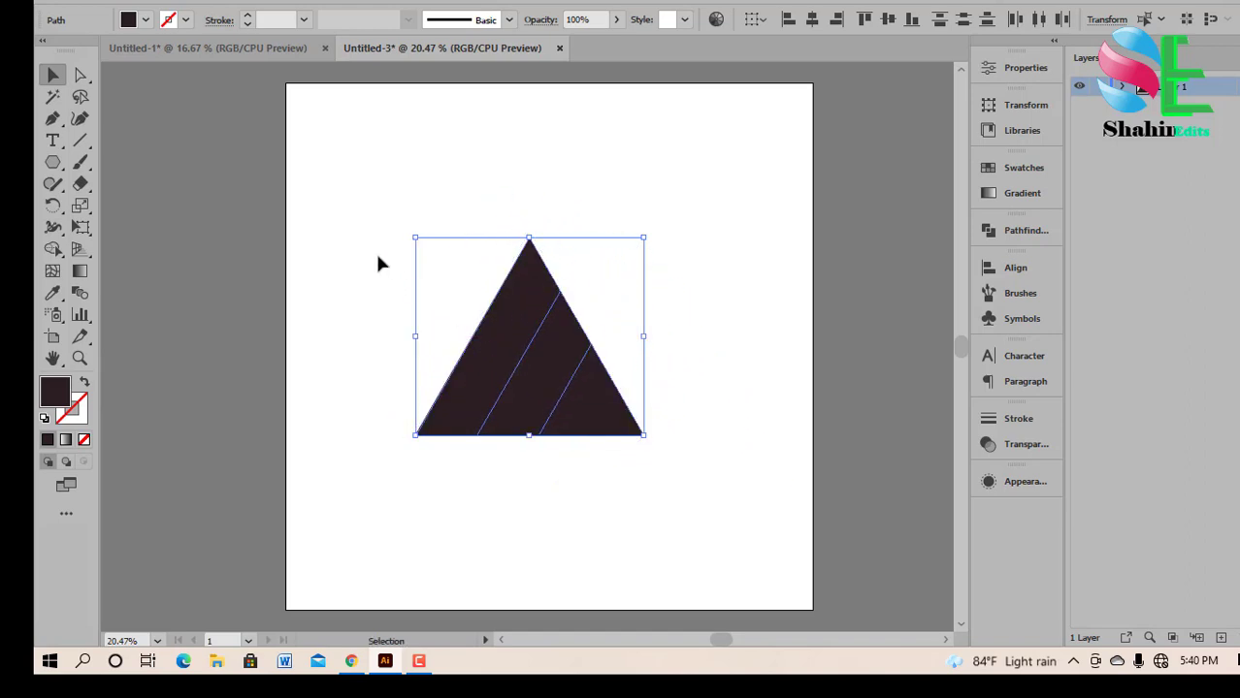
Give all three pieces of the triangle a light blue stroke 40 pt wide.
drag(339, 250, 756, 540)
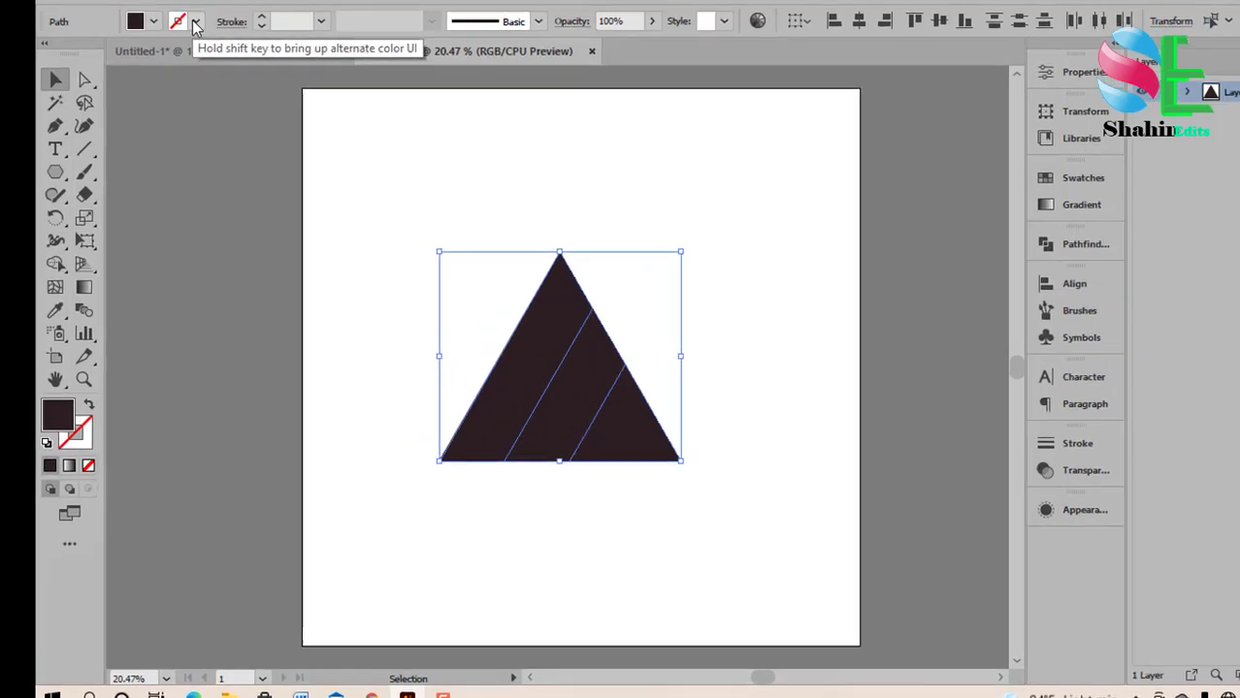
click(184, 24)
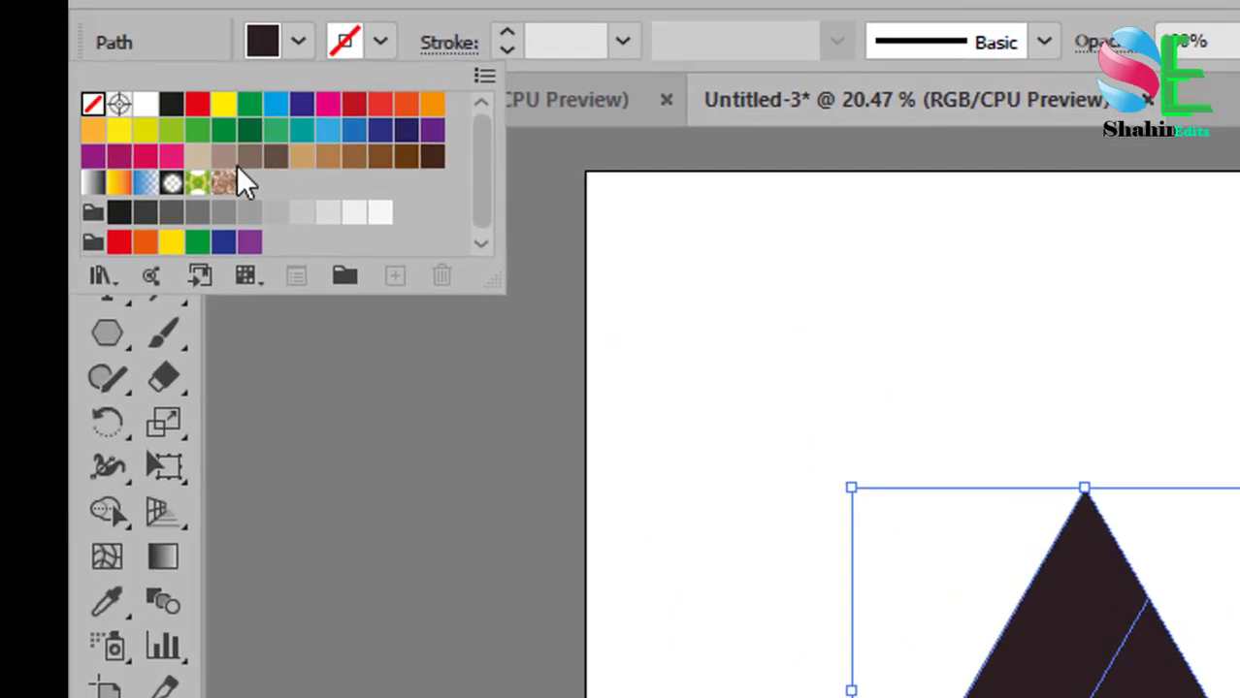
click(278, 114)
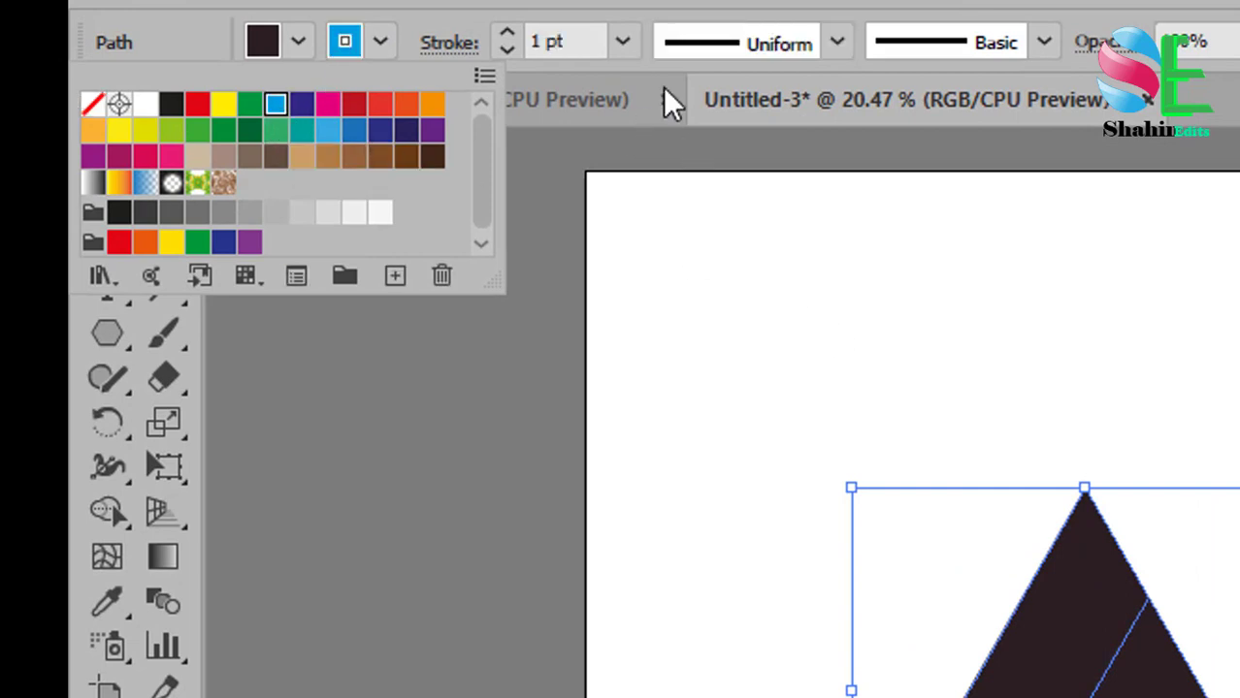
click(510, 35)
drag(511, 33, 511, 32)
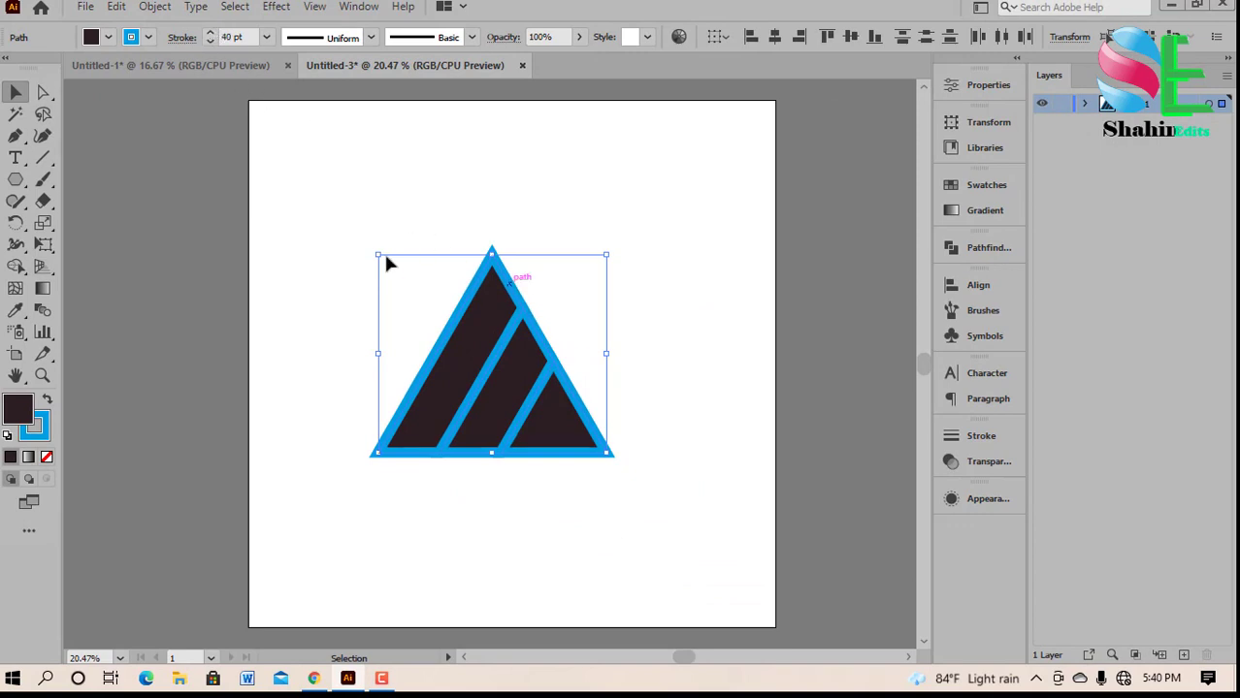
Expand the fill and stroke of the three stroked pieces into separate shapes.
click(155, 6)
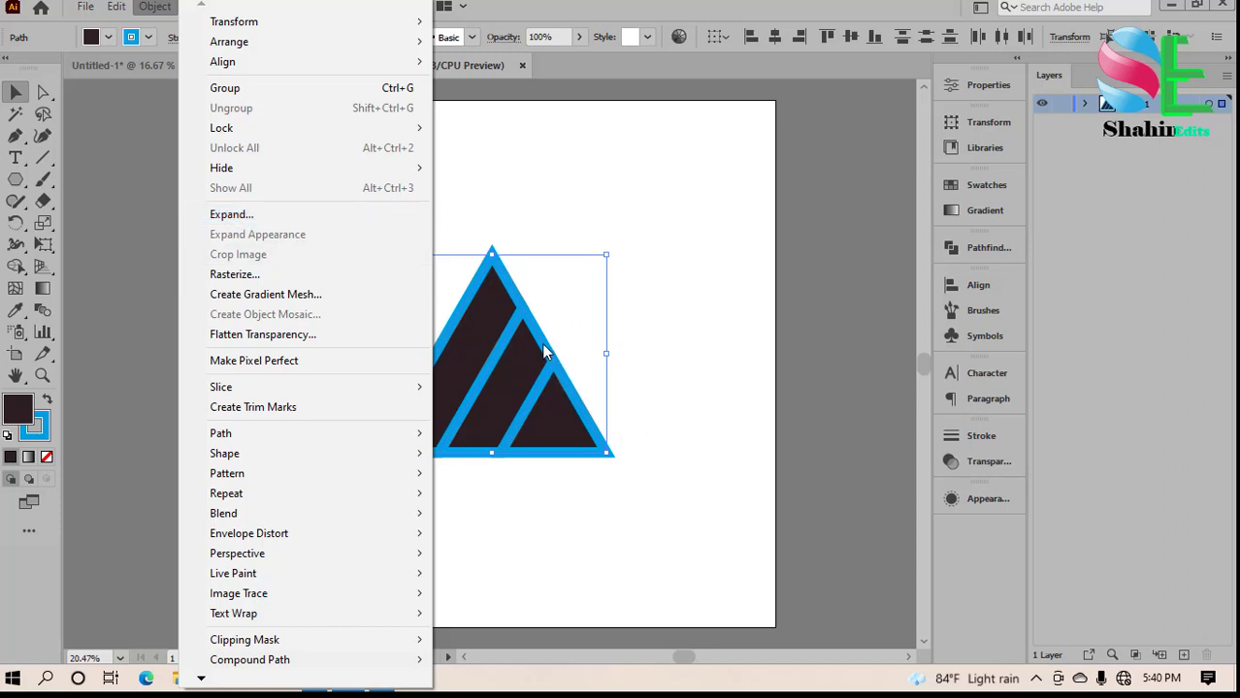
click(249, 215)
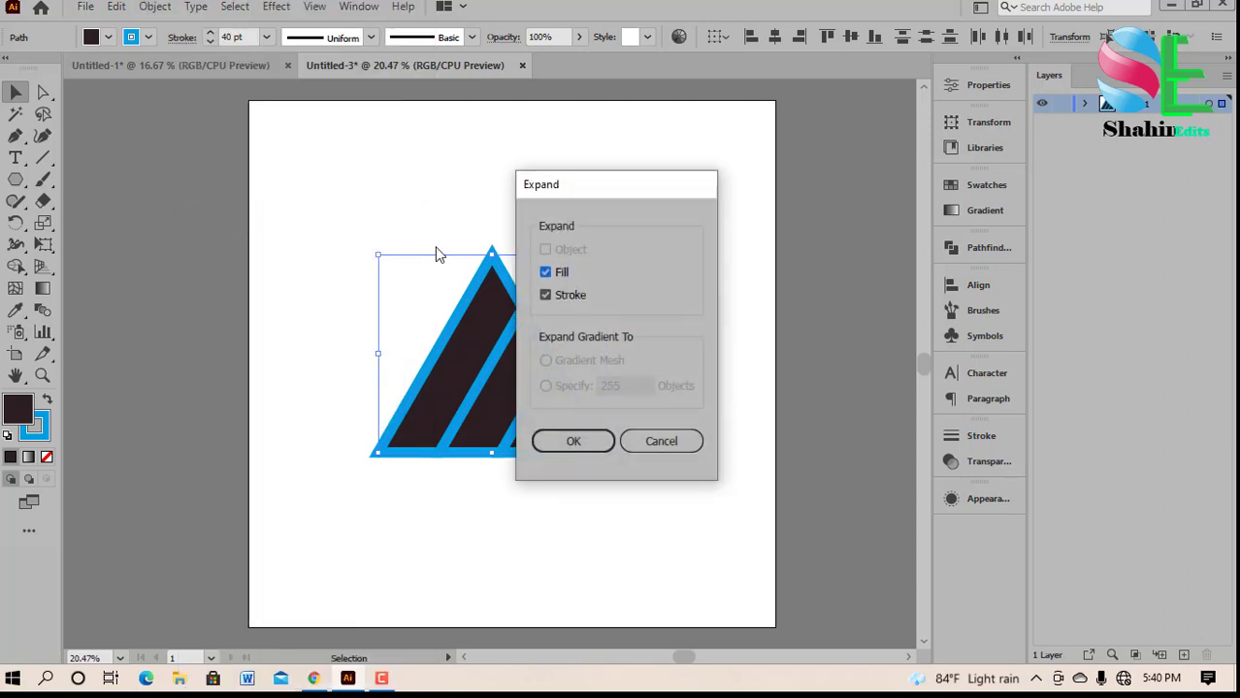
click(571, 442)
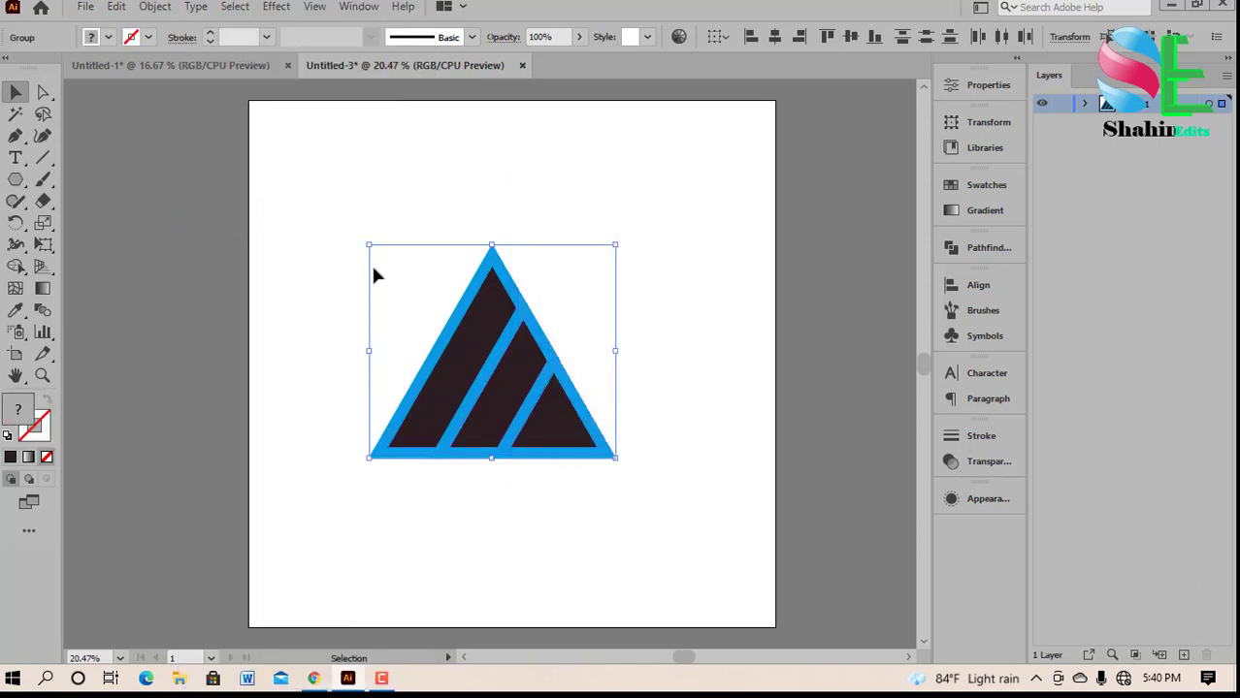
Split the expanded artwork with the Pathfinder Divide operation, ungroup the result and deselect it.
click(966, 250)
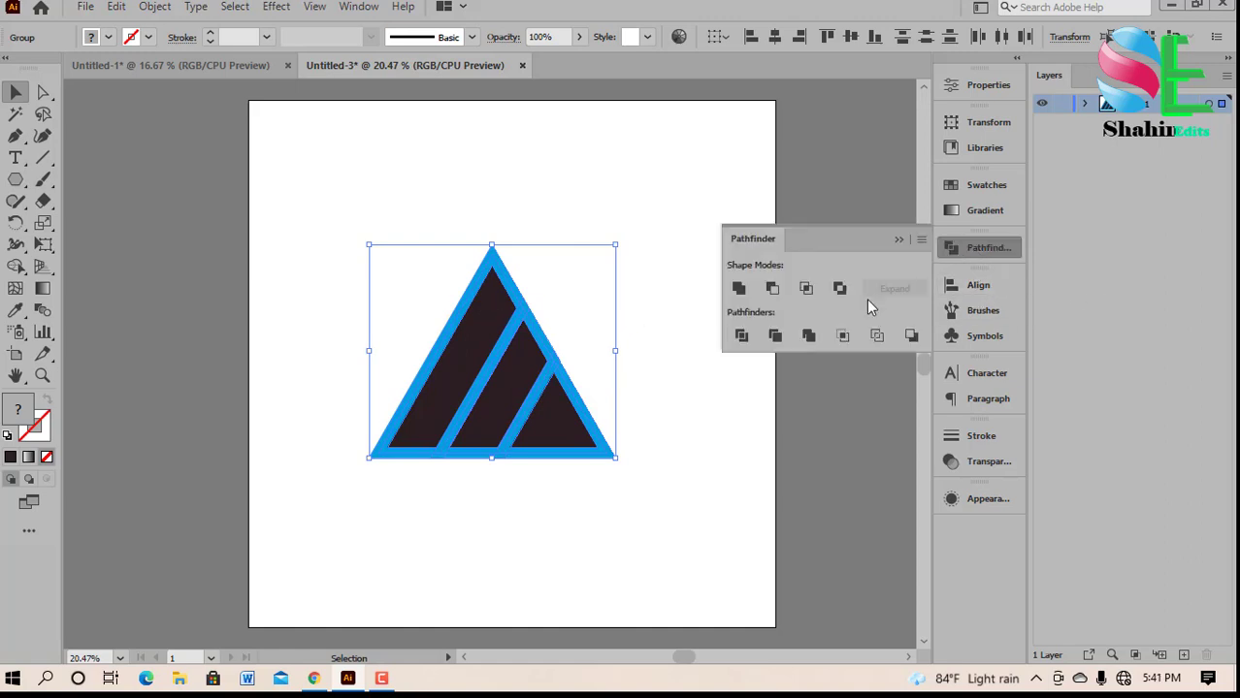
click(767, 339)
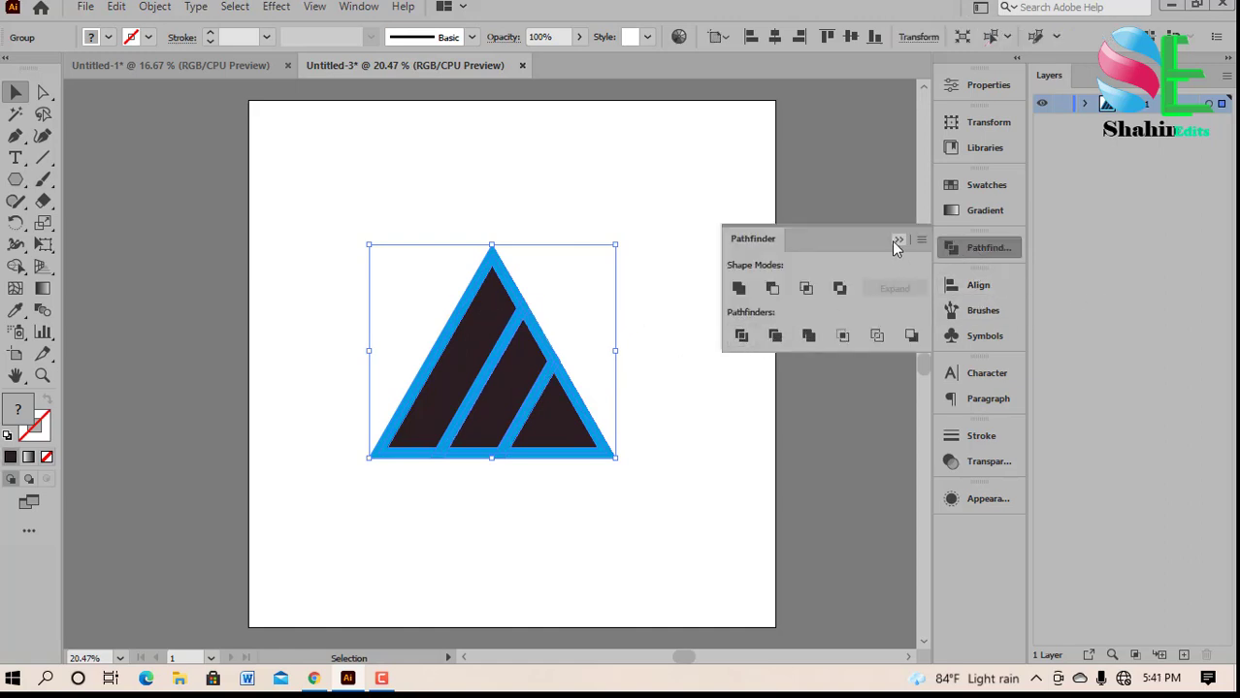
click(897, 240)
right_click(506, 385)
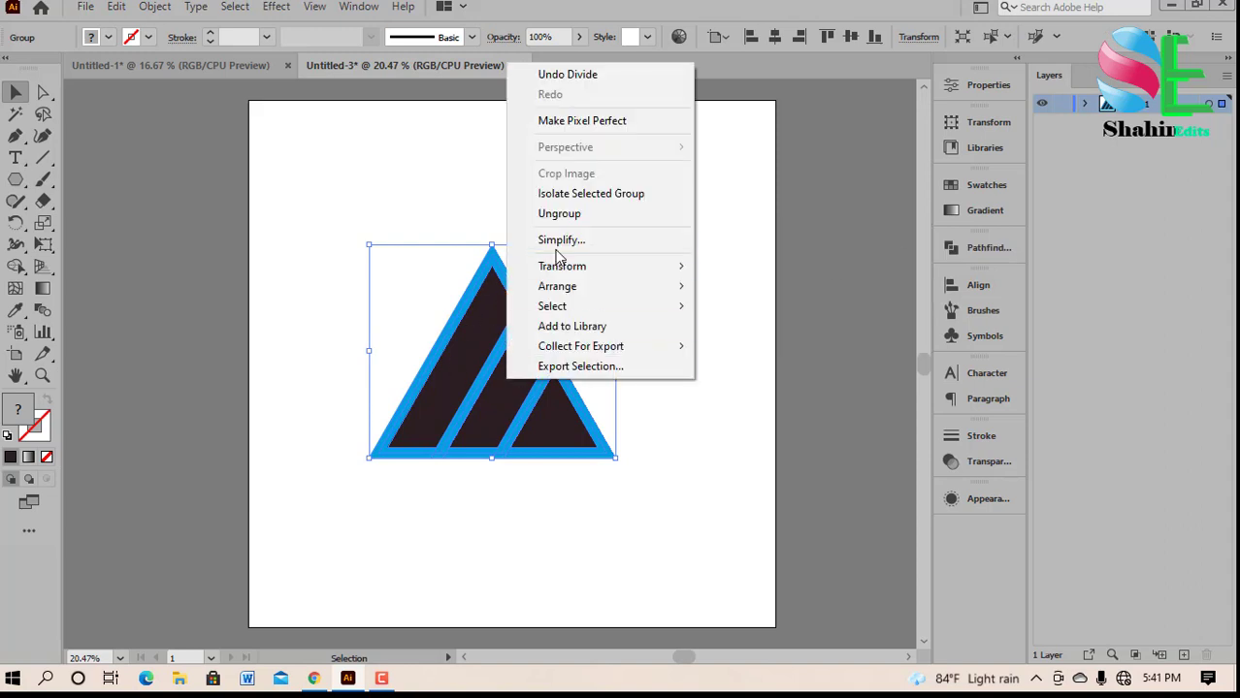
click(572, 222)
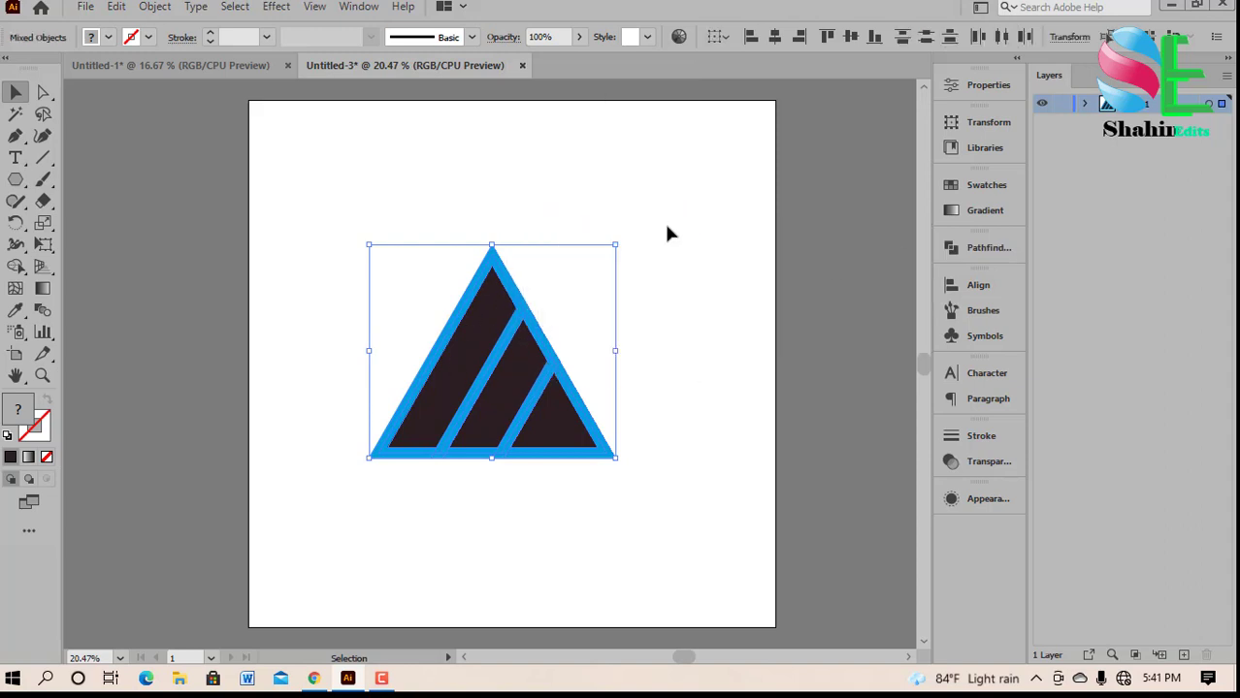
click(695, 216)
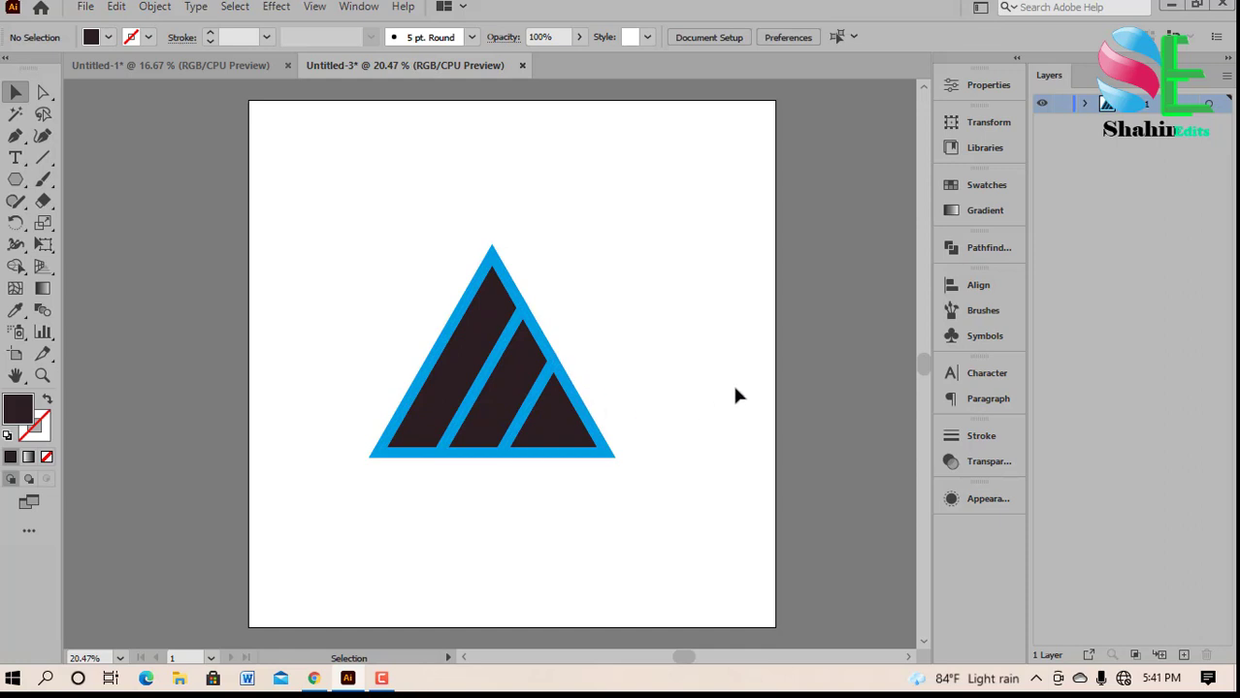
Select the three dark stripe shapes and move them out of the blue frame to below it.
scroll(732, 388, down, 1)
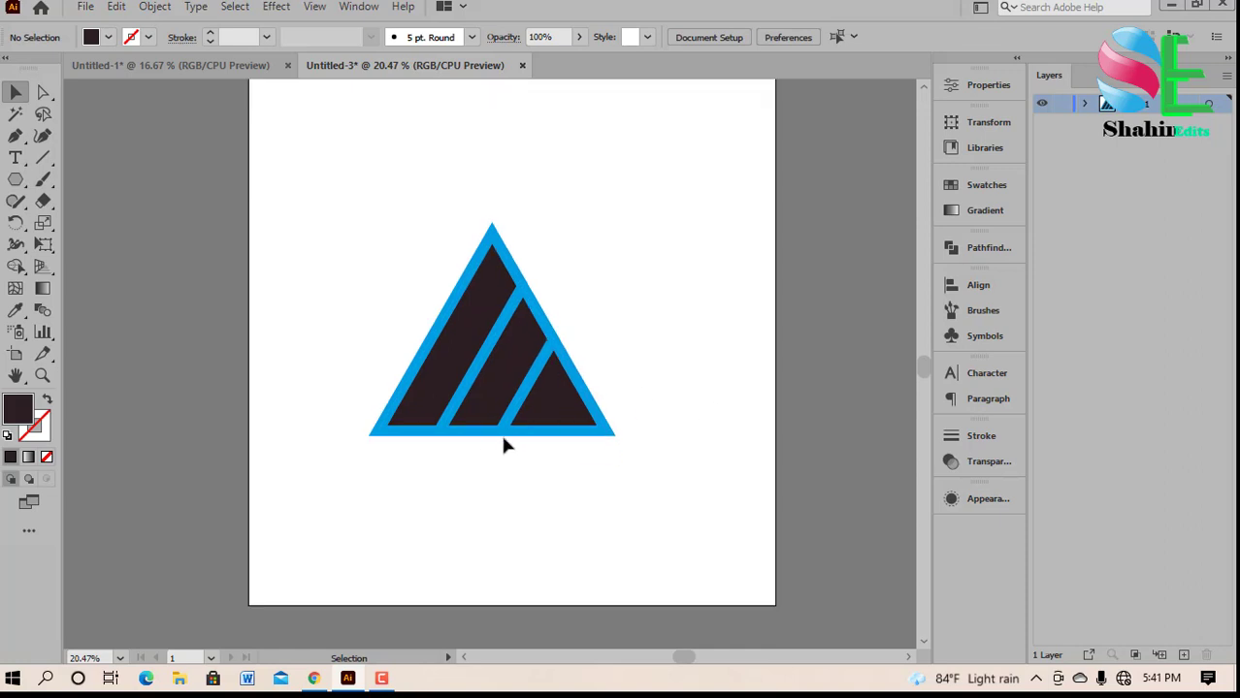
click(553, 408)
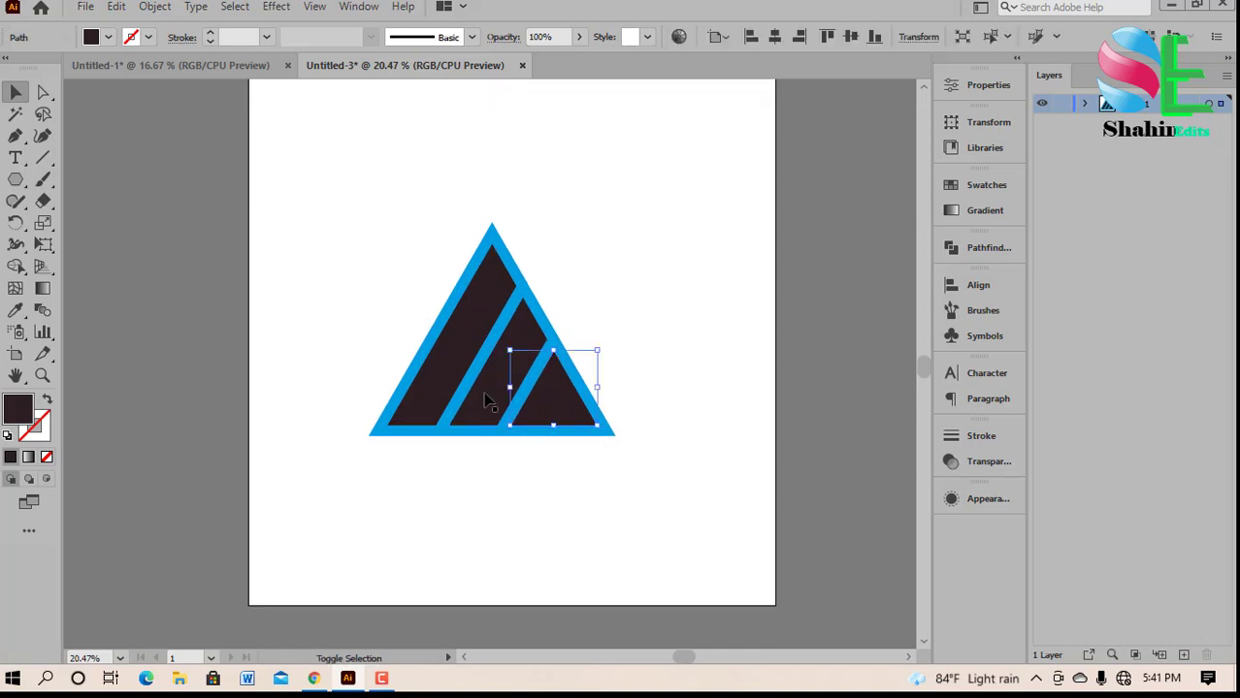
shift+click(483, 392)
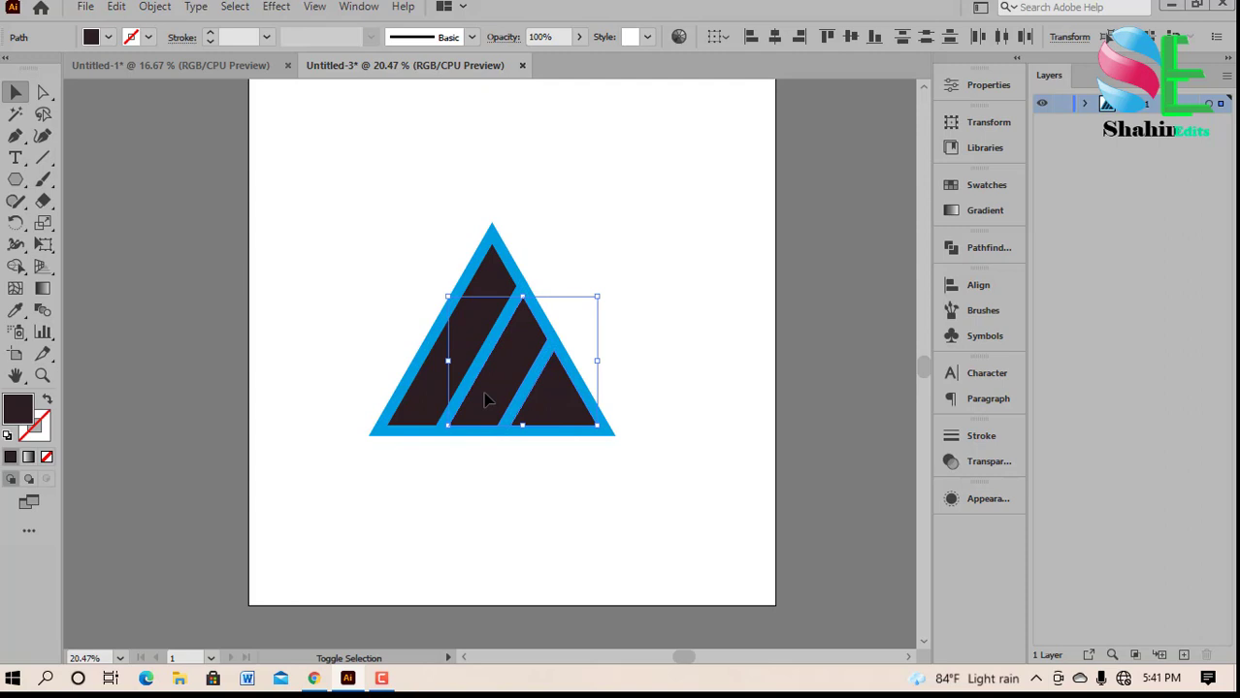
shift+click(424, 389)
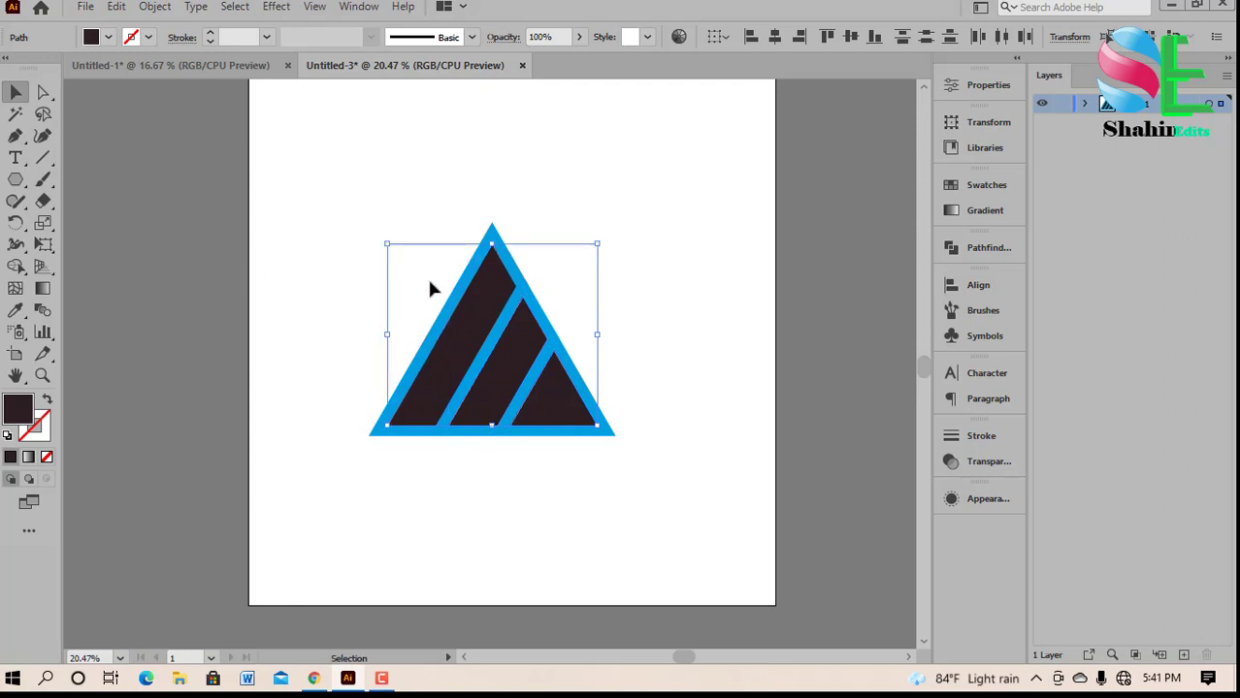
scroll(632, 349, down, 3)
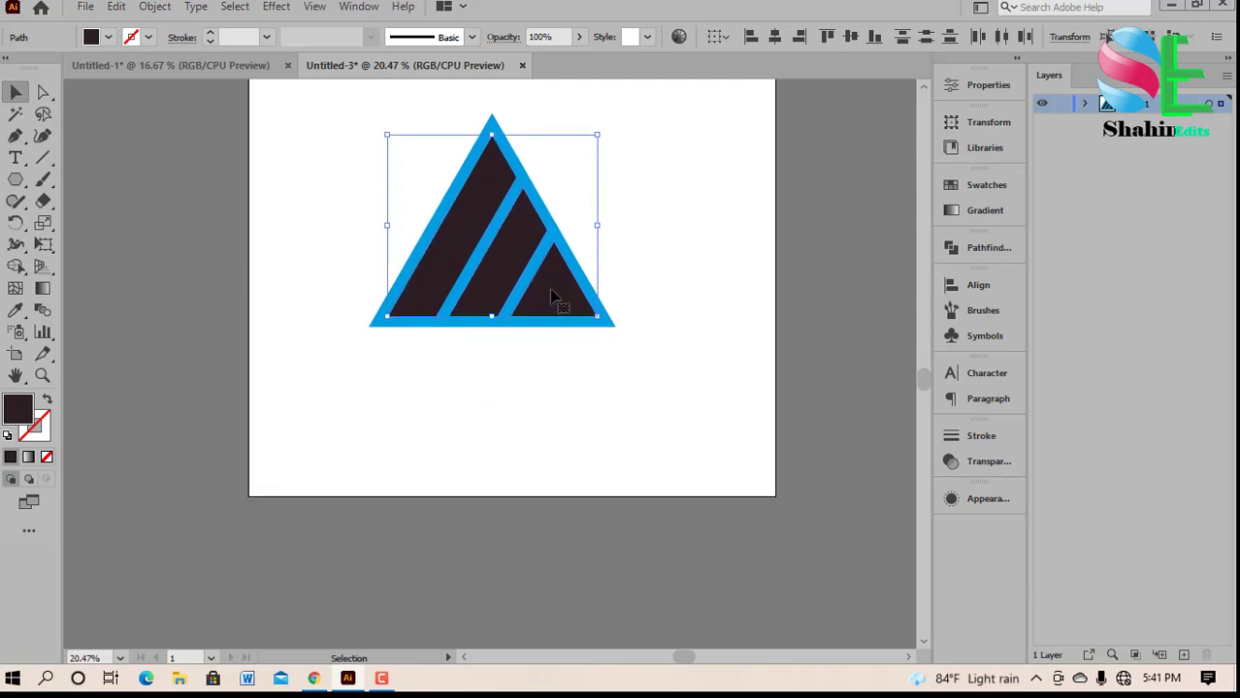
drag(550, 291, 469, 535)
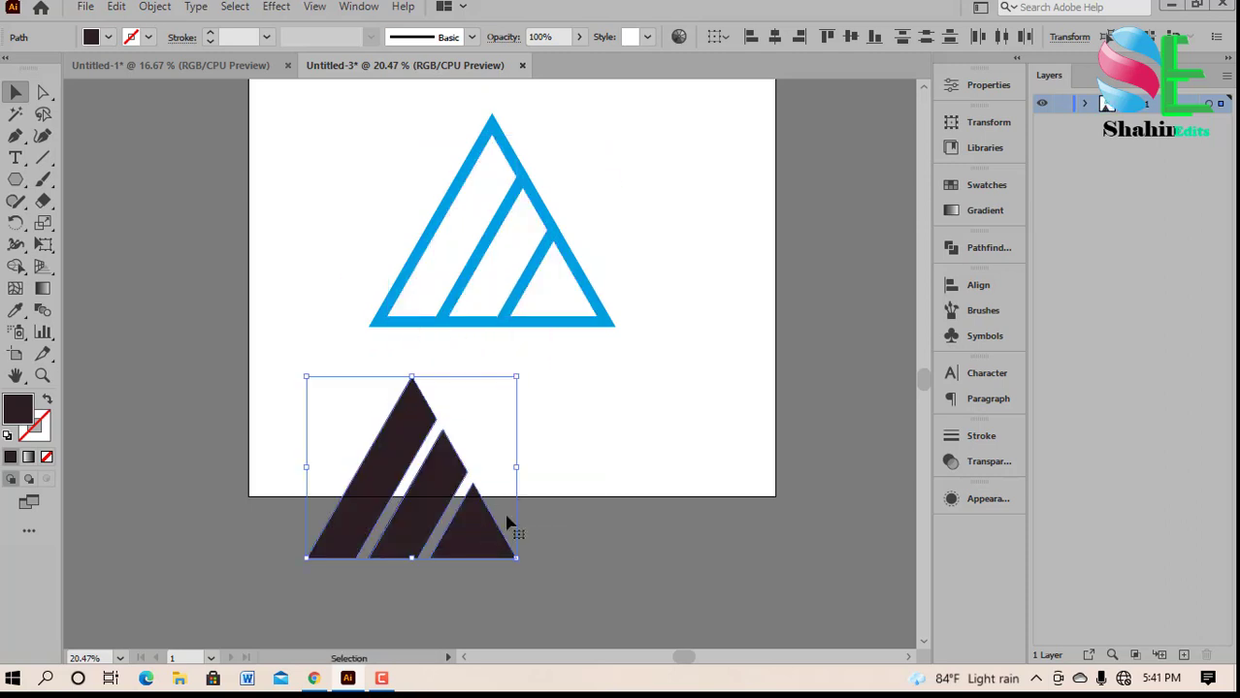
click(564, 341)
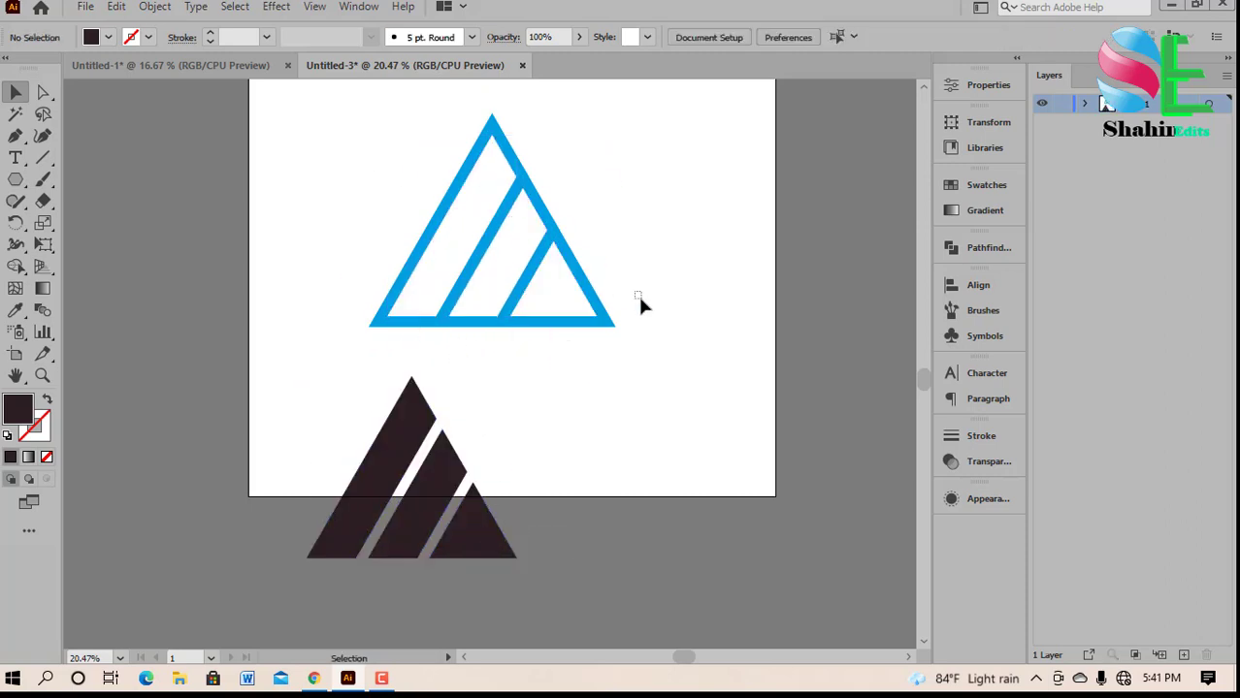
Delete the blue frame pieces, including the small leftover fragment.
drag(392, 167, 635, 325)
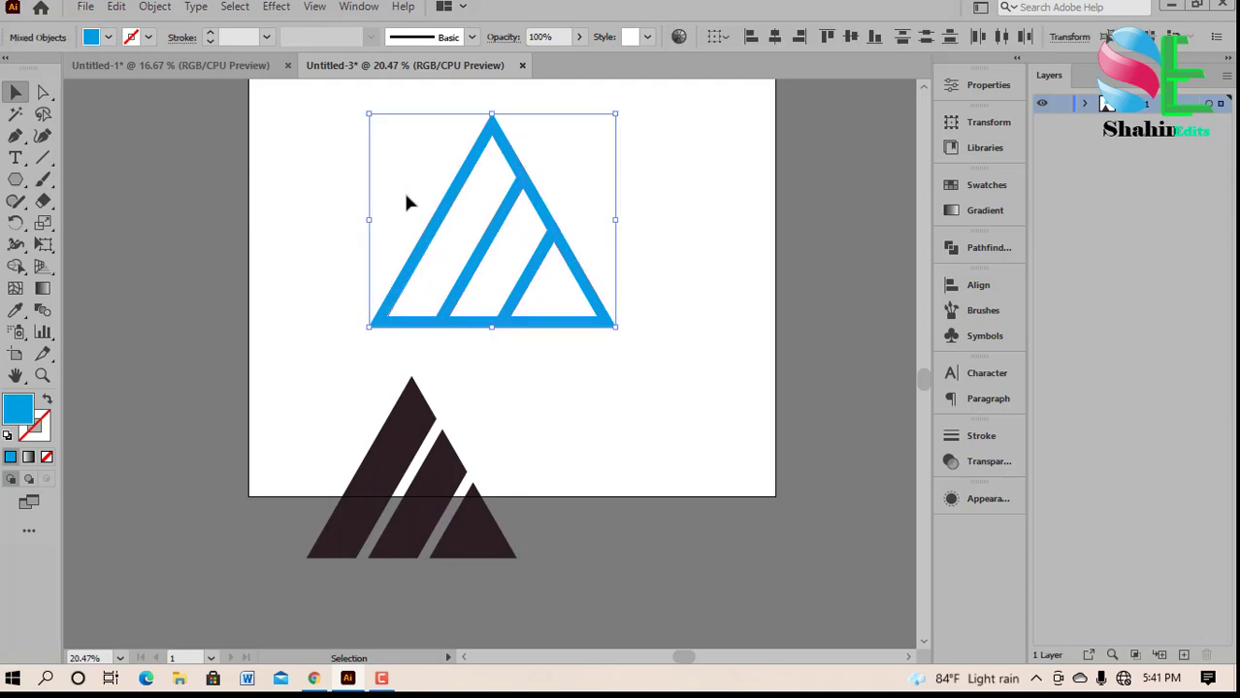
drag(303, 197, 727, 336)
key(Delete)
drag(298, 408, 492, 546)
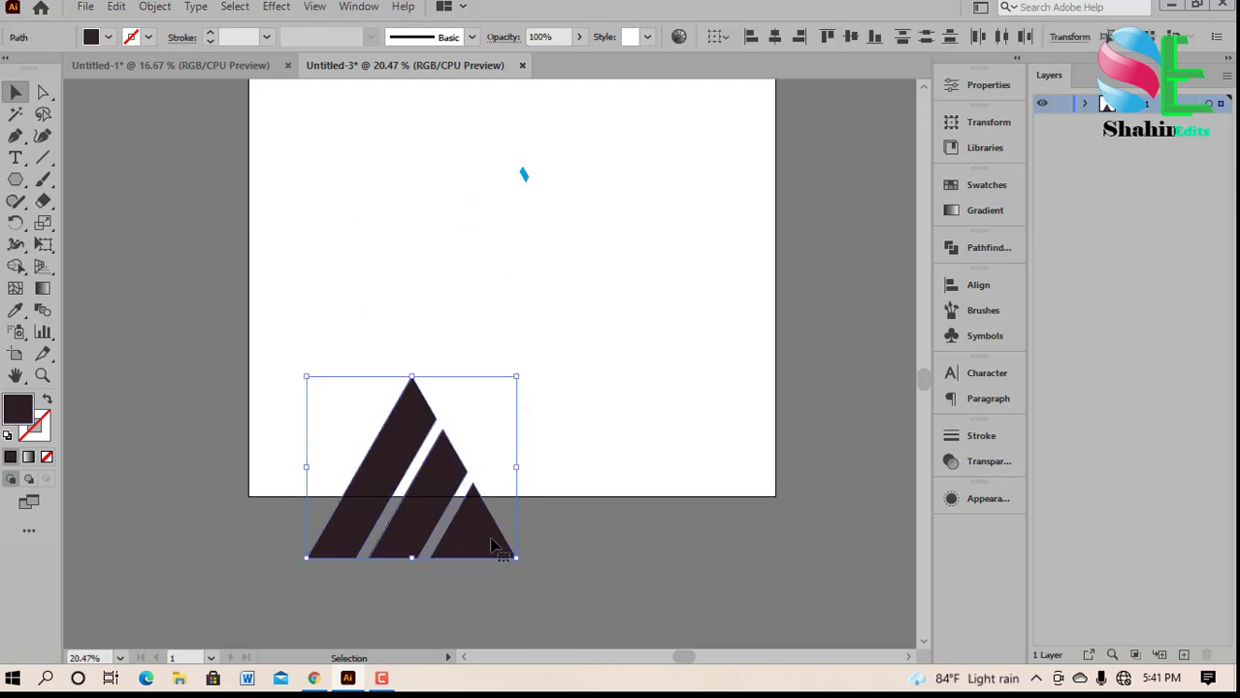
drag(468, 160, 650, 279)
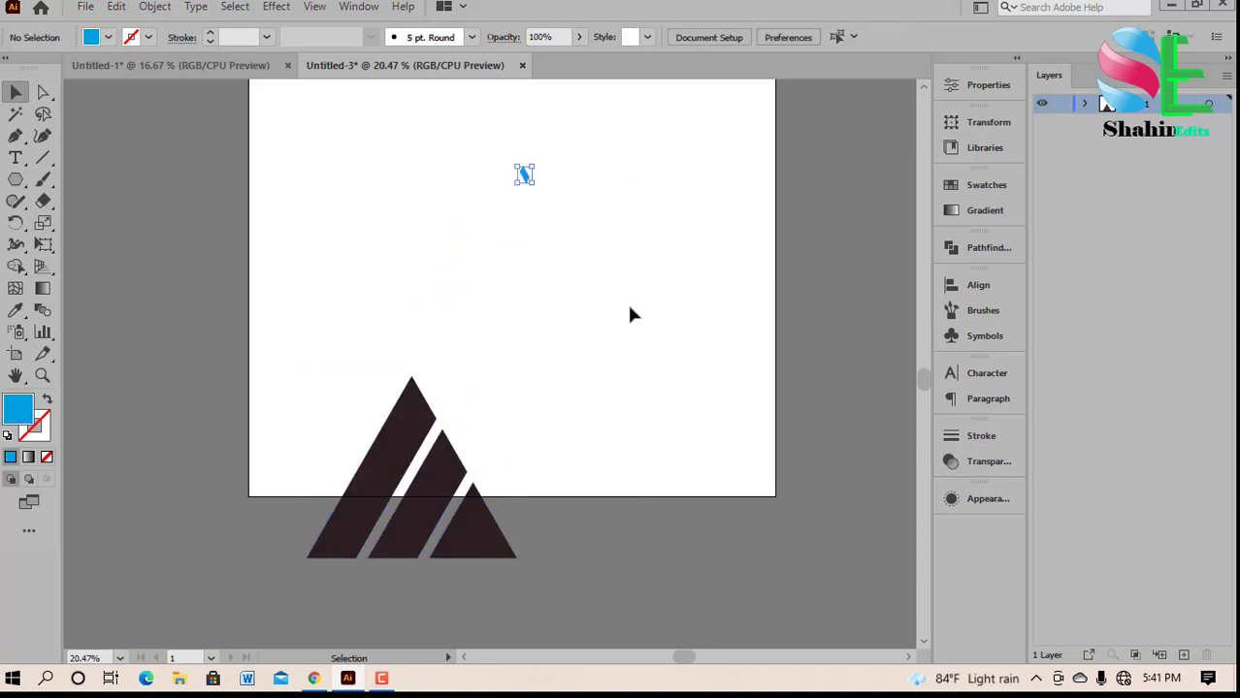
key(Delete)
Move the three dark stripes back up onto the artboard and group them.
drag(338, 408, 548, 303)
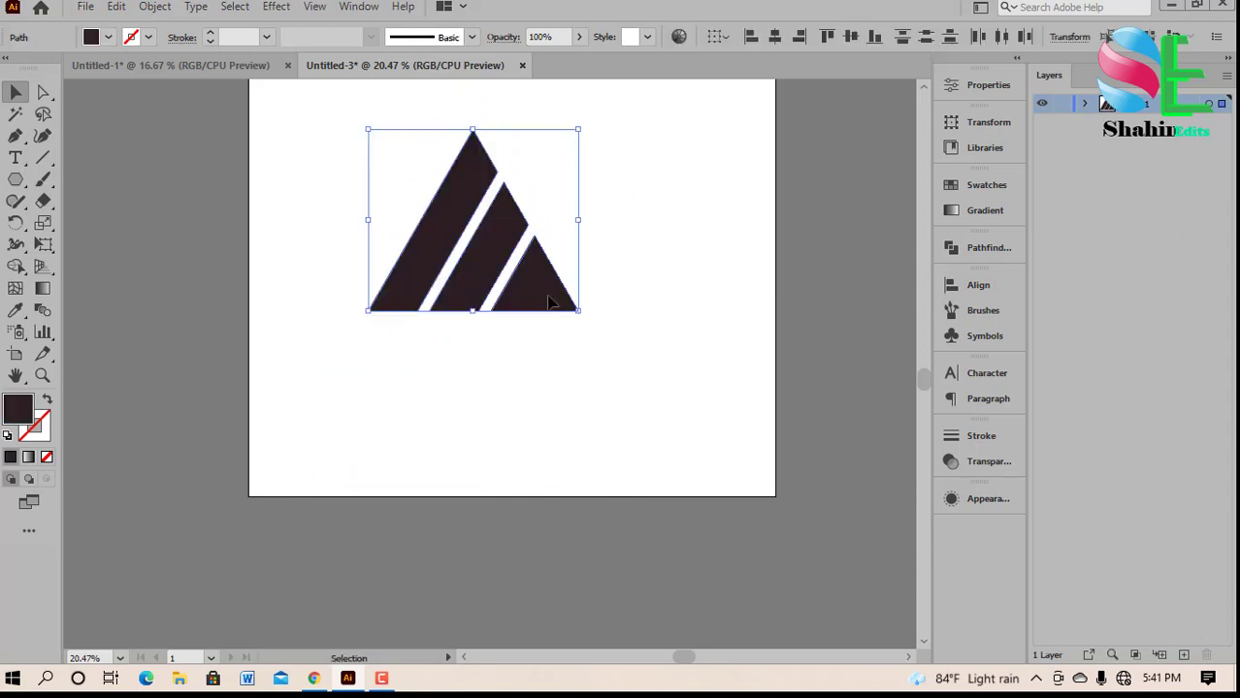
key(ctrl+g)
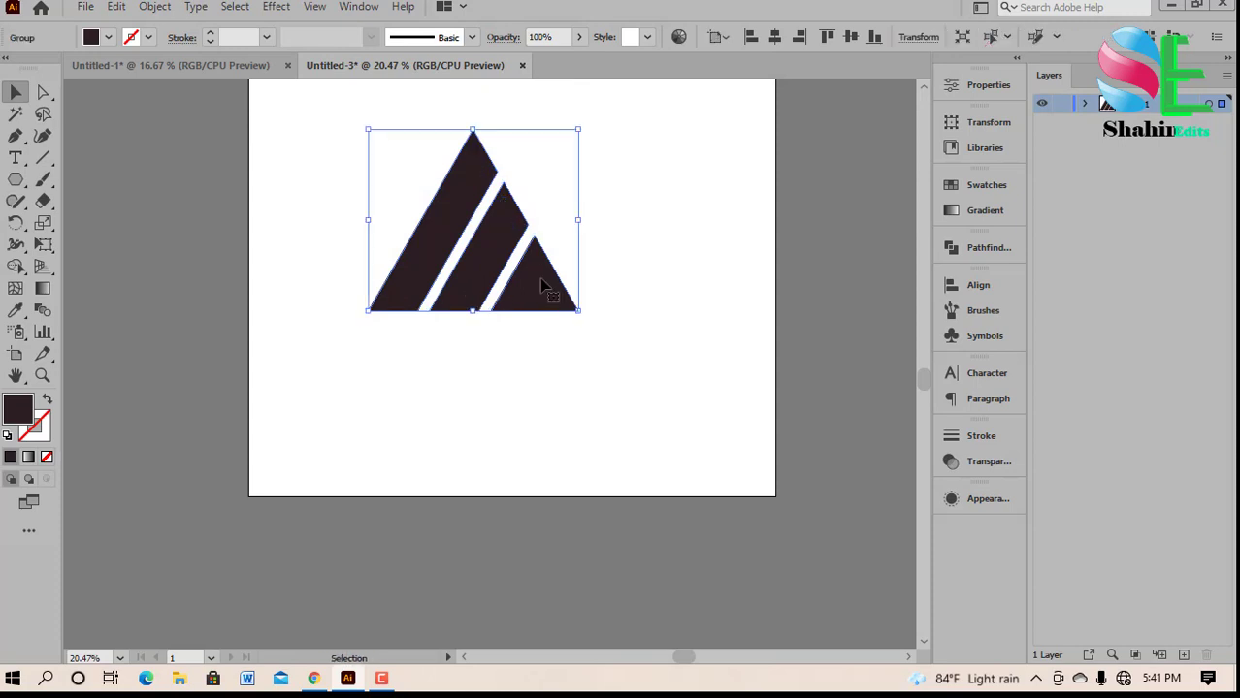
Check the stripe direction in the Untitled-1 document and reflect the stripe group in Untitled-3 across the vertical axis.
click(215, 68)
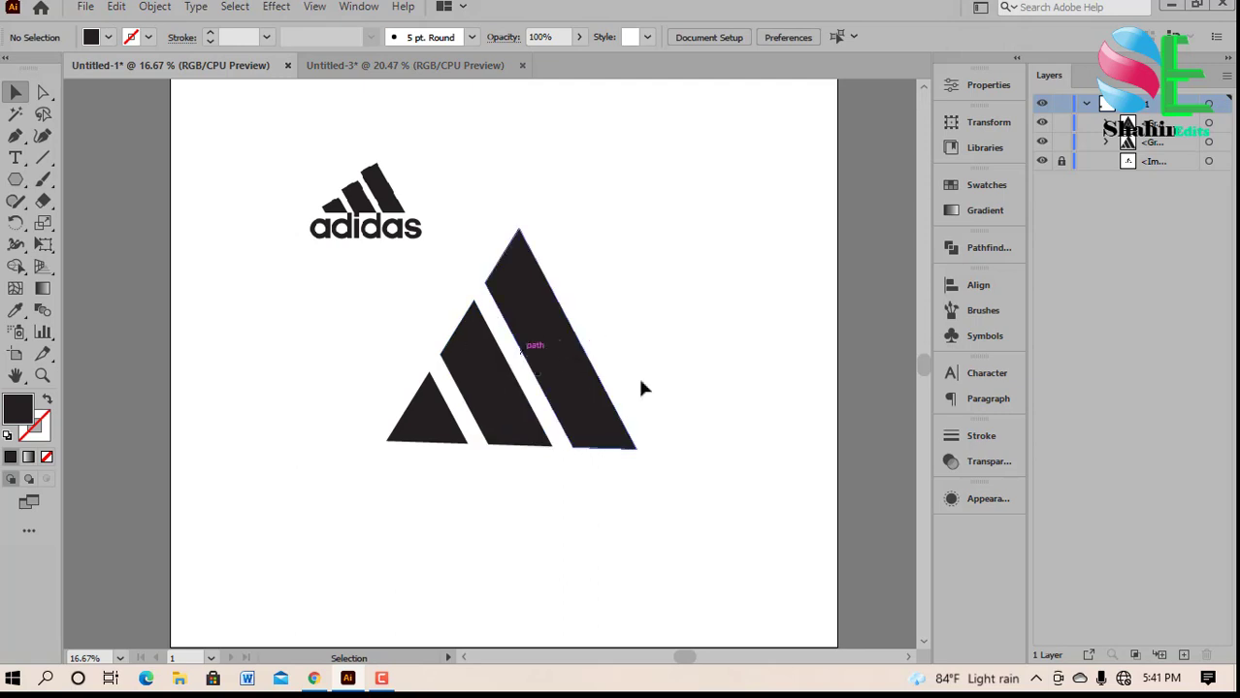
click(475, 65)
right_click(521, 262)
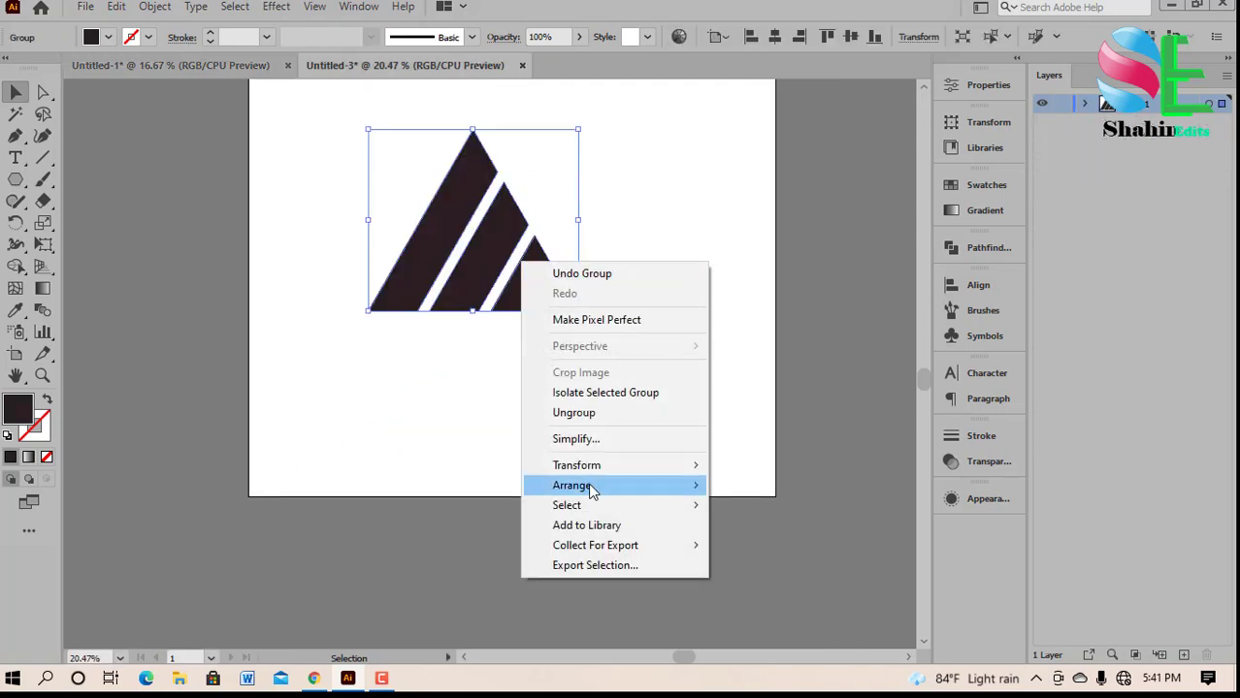
mouse_move(602, 467)
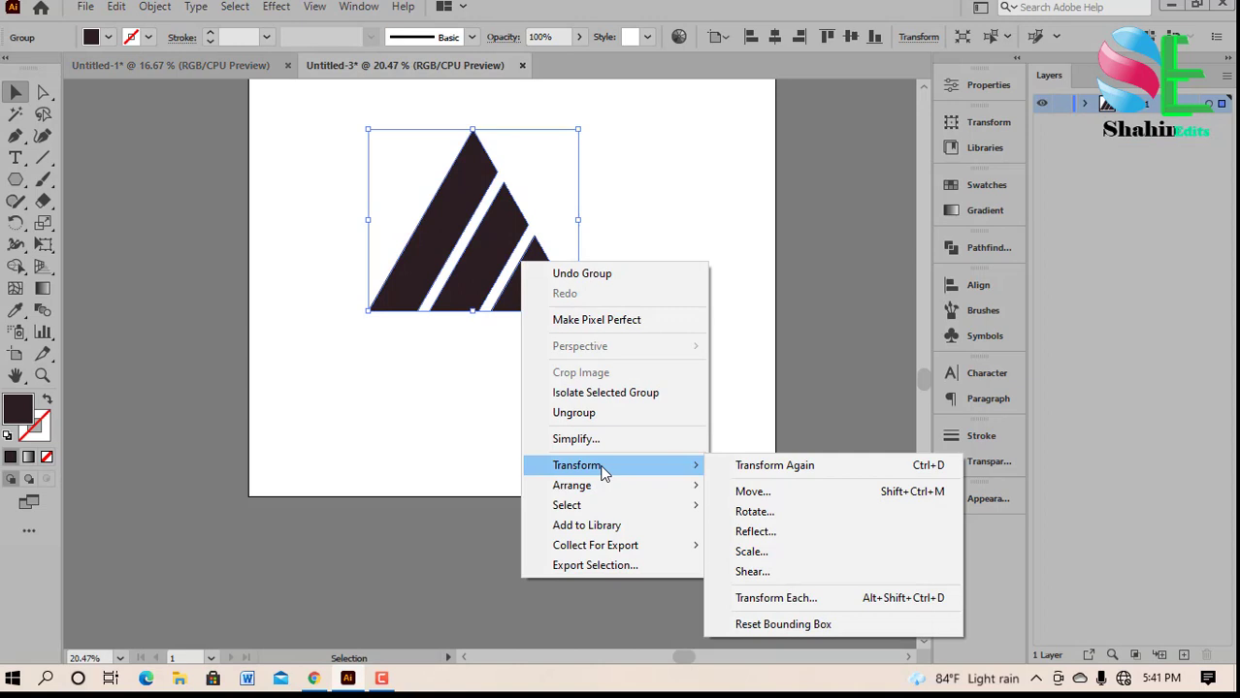
click(761, 531)
click(821, 456)
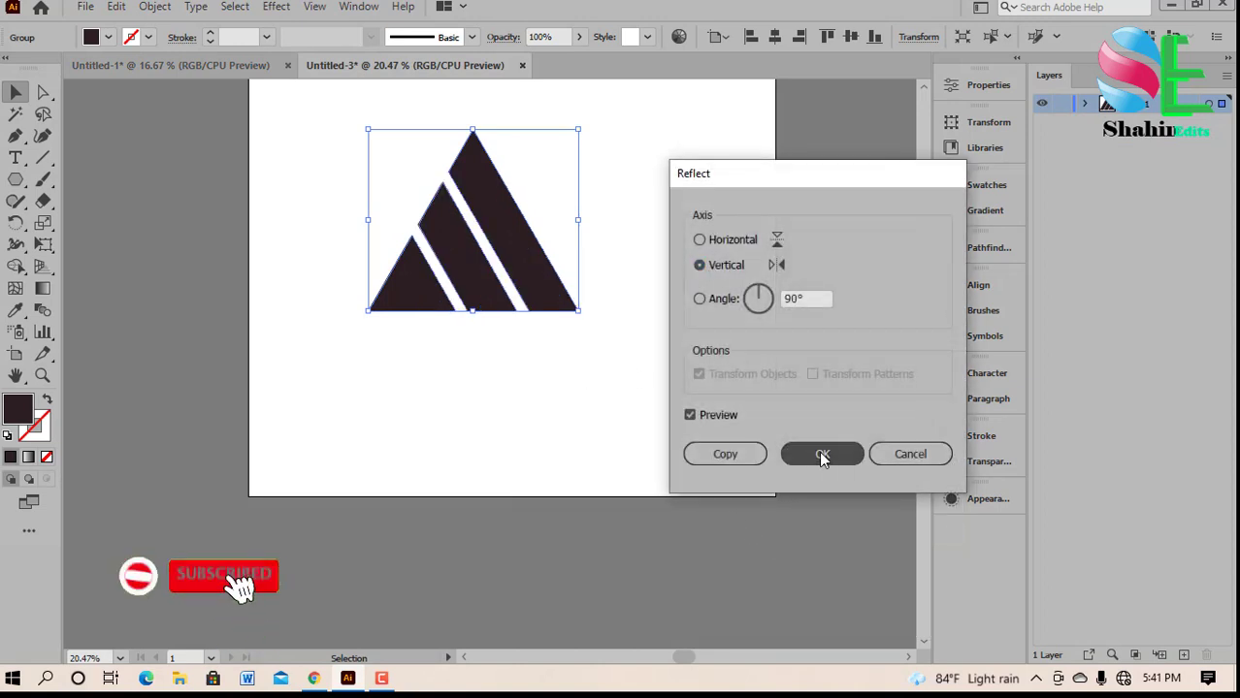
Deselect the reflected stripe group and move it up and to the right on the artboard.
click(652, 330)
scroll(649, 333, up, 2)
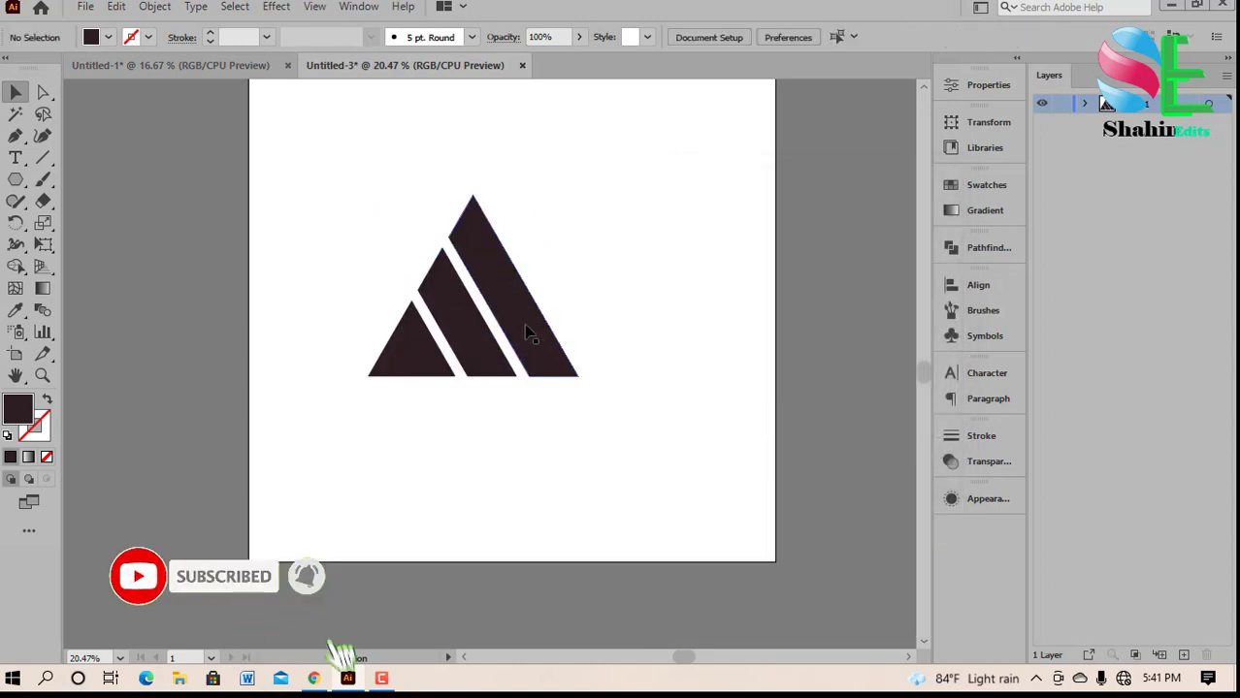
drag(525, 326, 622, 246)
click(707, 332)
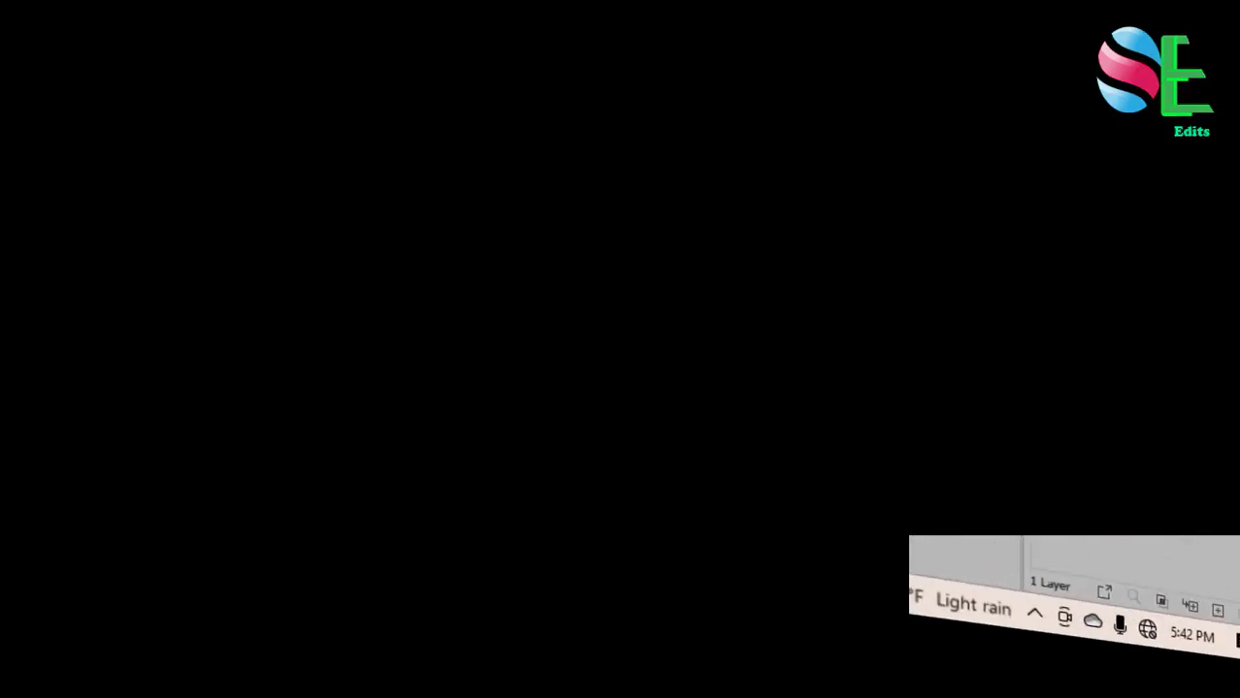
Create a three-sided polygon with a 500 px radius below the logo and duplicate it into four overlapping triangles.
click(15, 180)
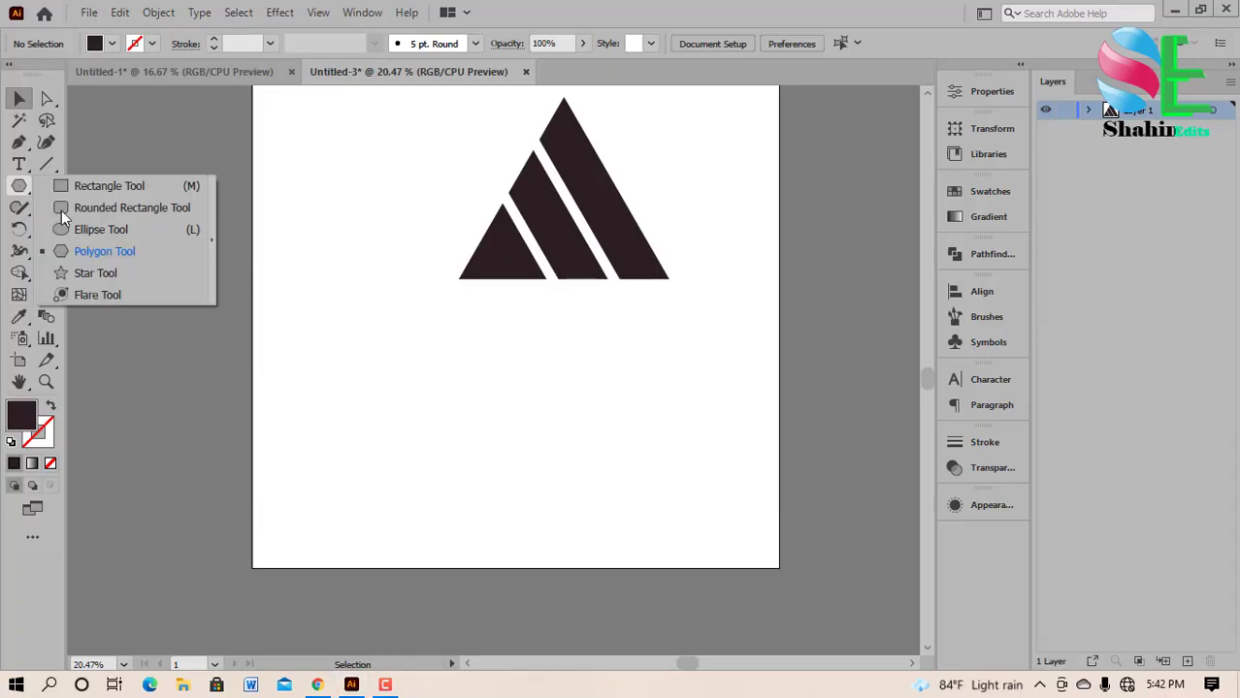
click(103, 252)
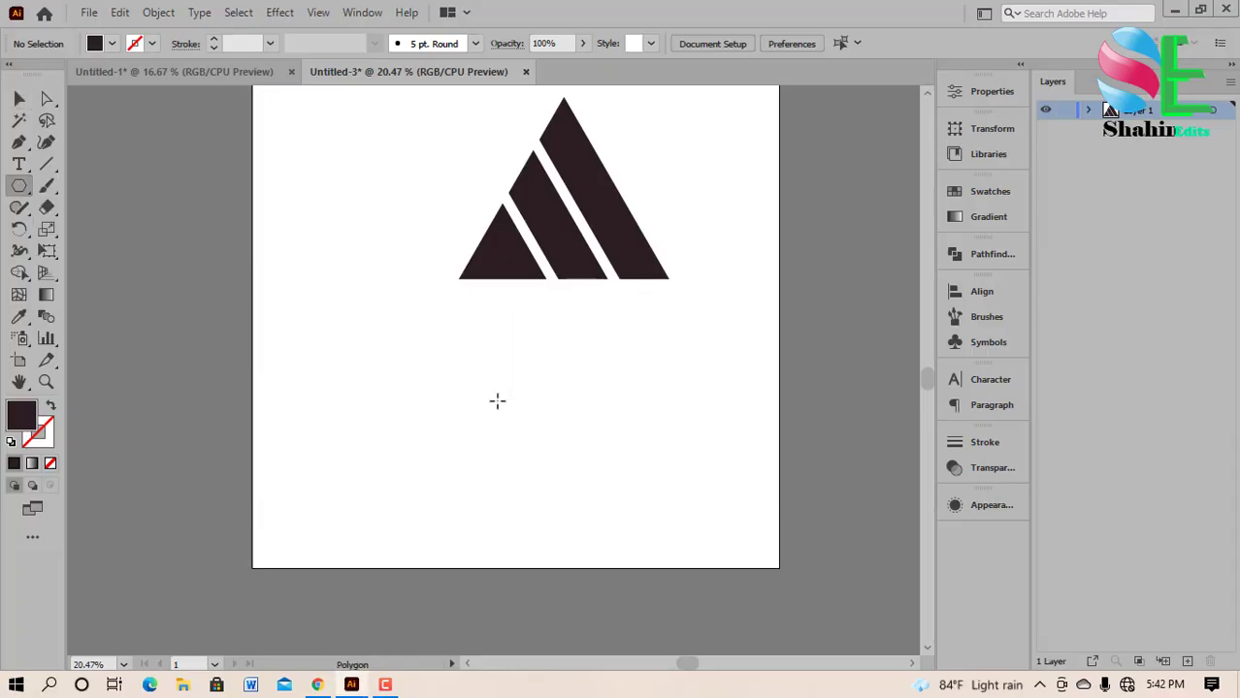
click(498, 401)
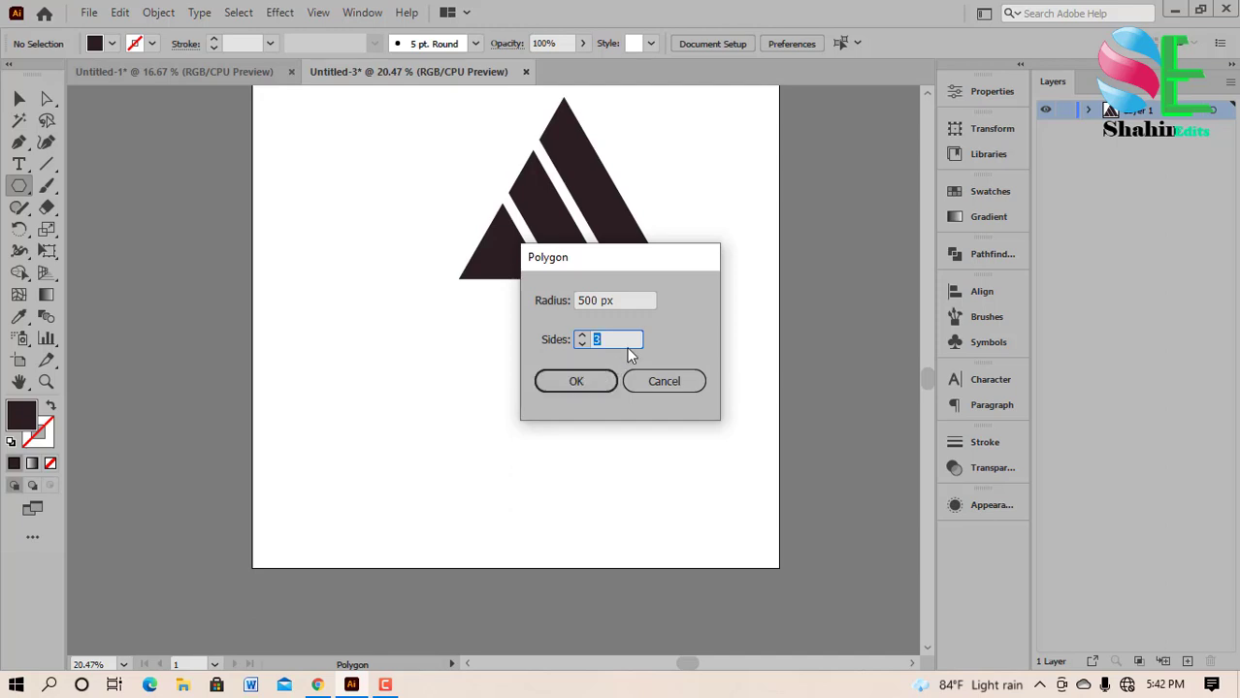
click(574, 384)
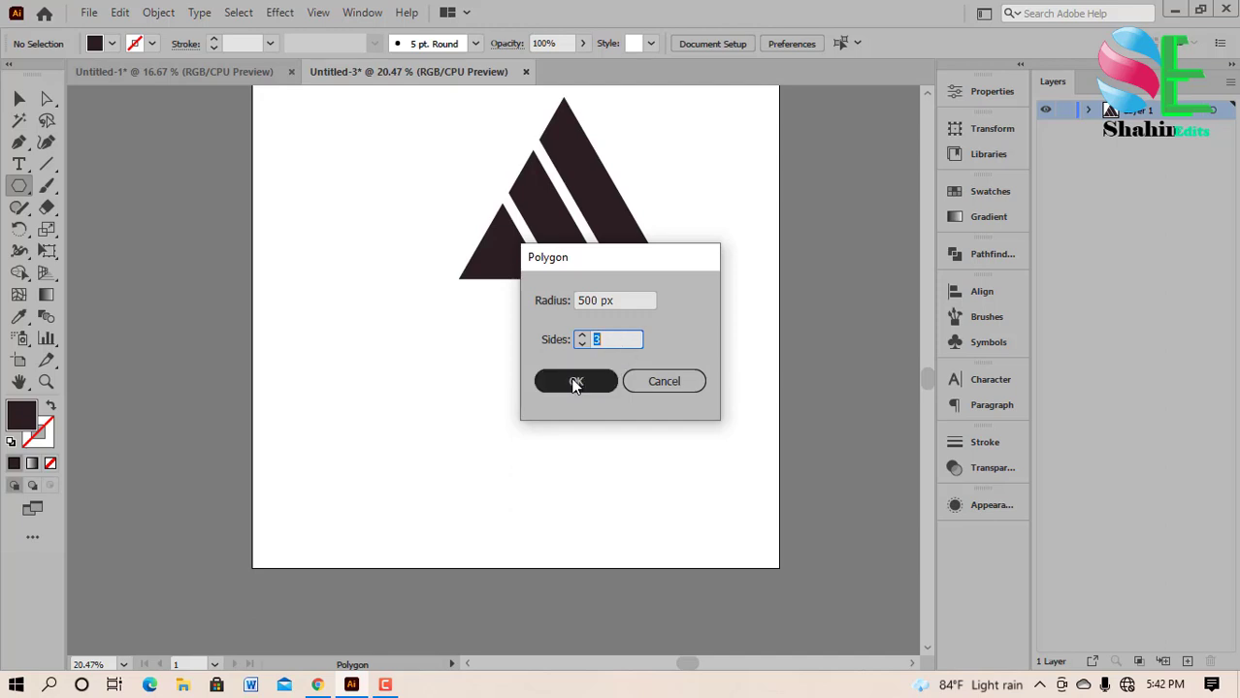
click(18, 100)
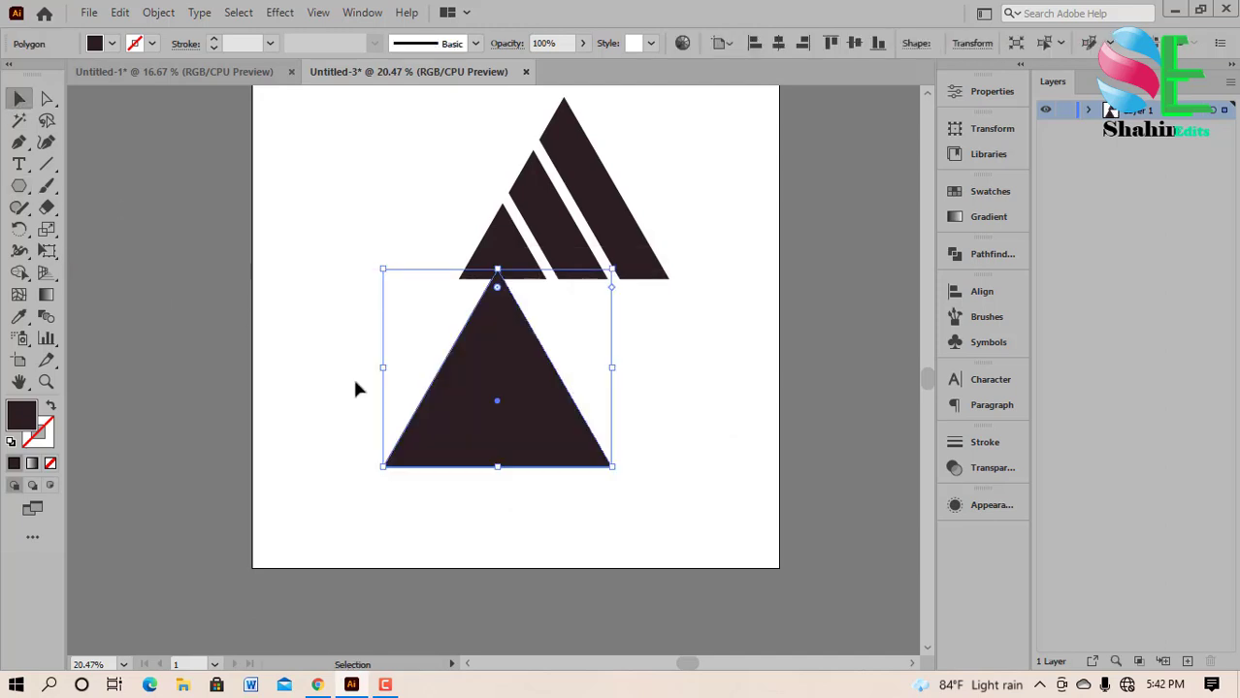
drag(505, 404, 568, 514)
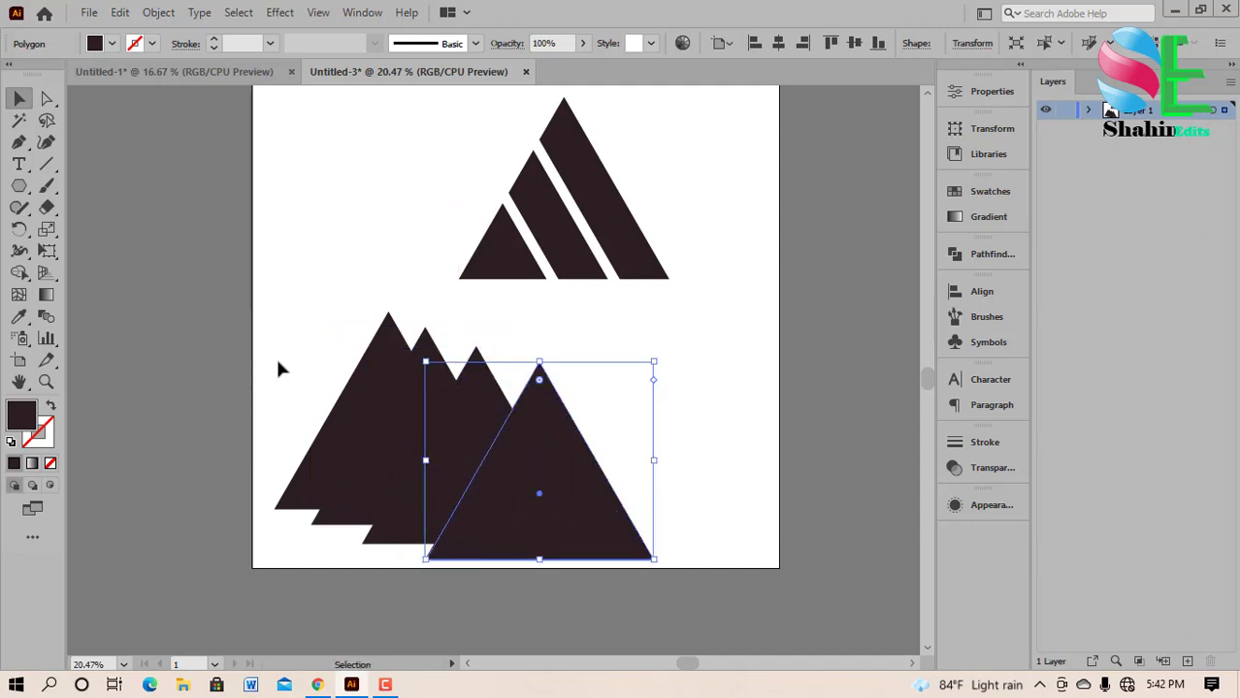
Align the four triangles by their vertical centres and distribute them evenly by their horizontal centres.
drag(264, 342, 769, 589)
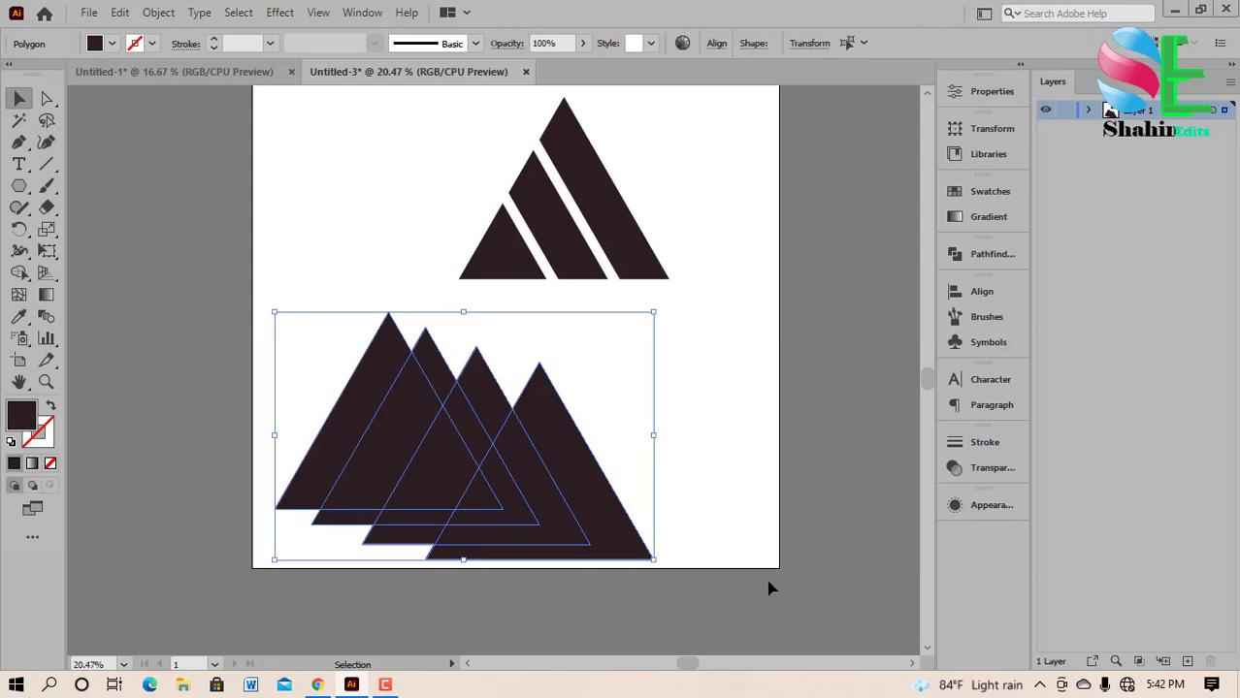
click(999, 294)
click(885, 332)
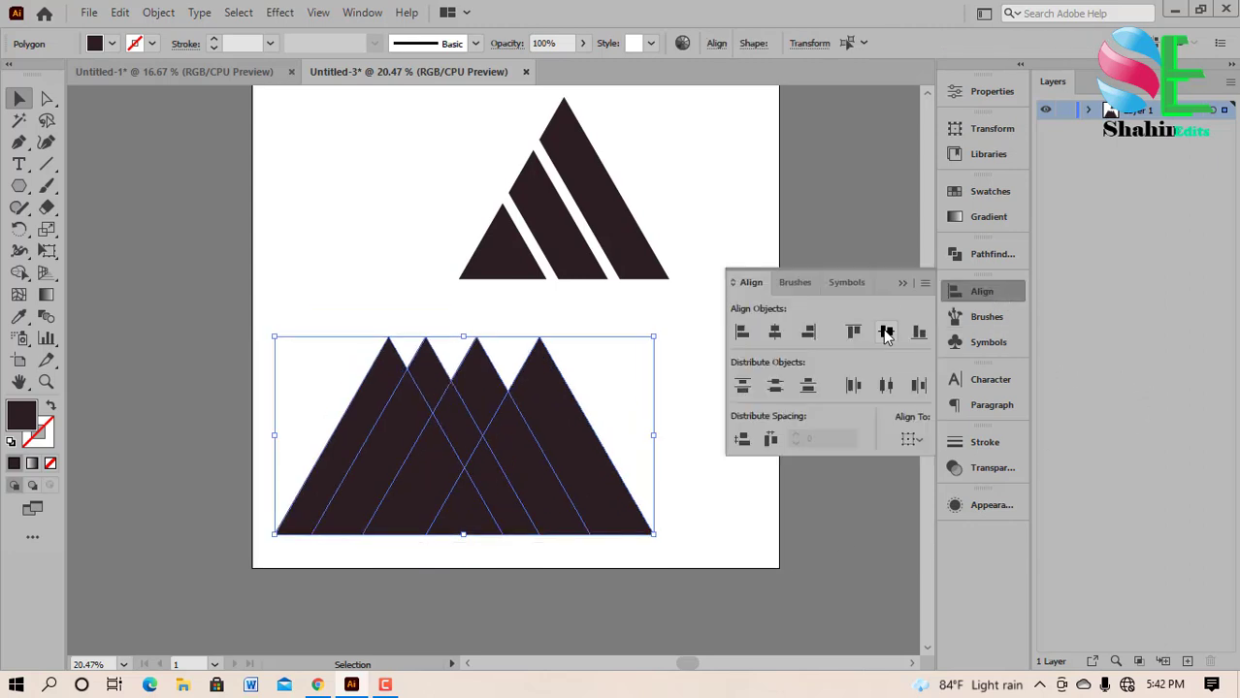
click(885, 386)
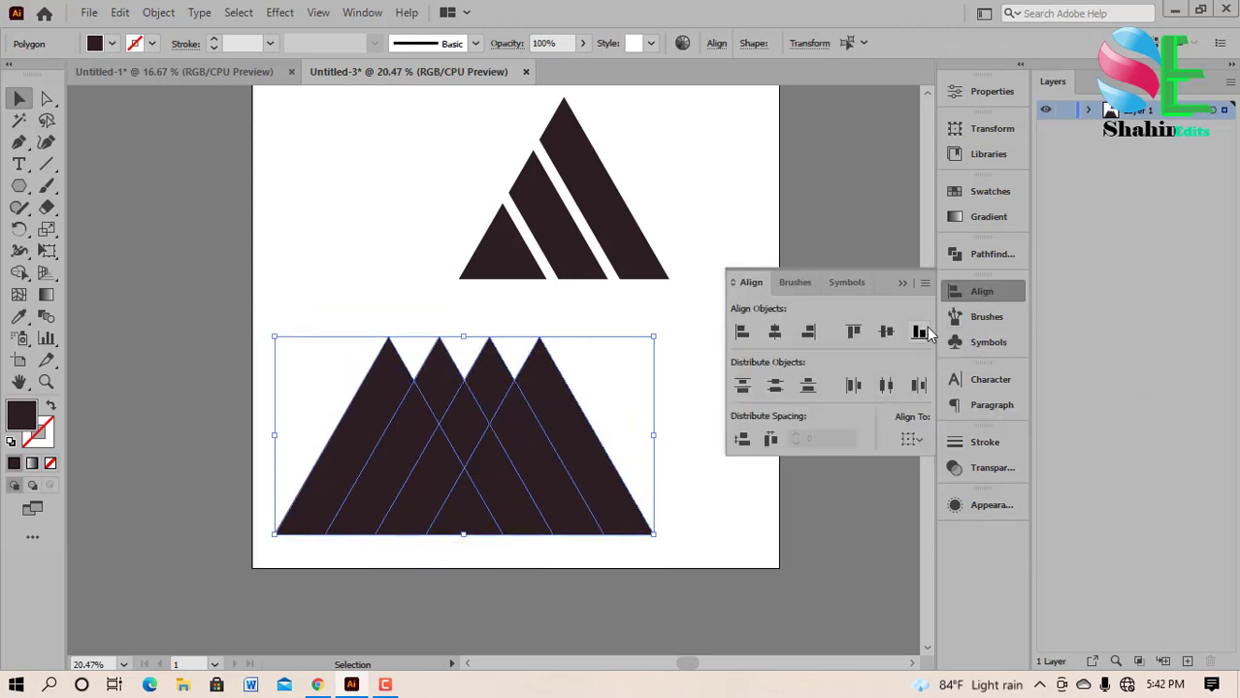
click(900, 284)
Divide the four overlapping triangles with Pathfinder and ungroup the resulting pieces.
click(964, 256)
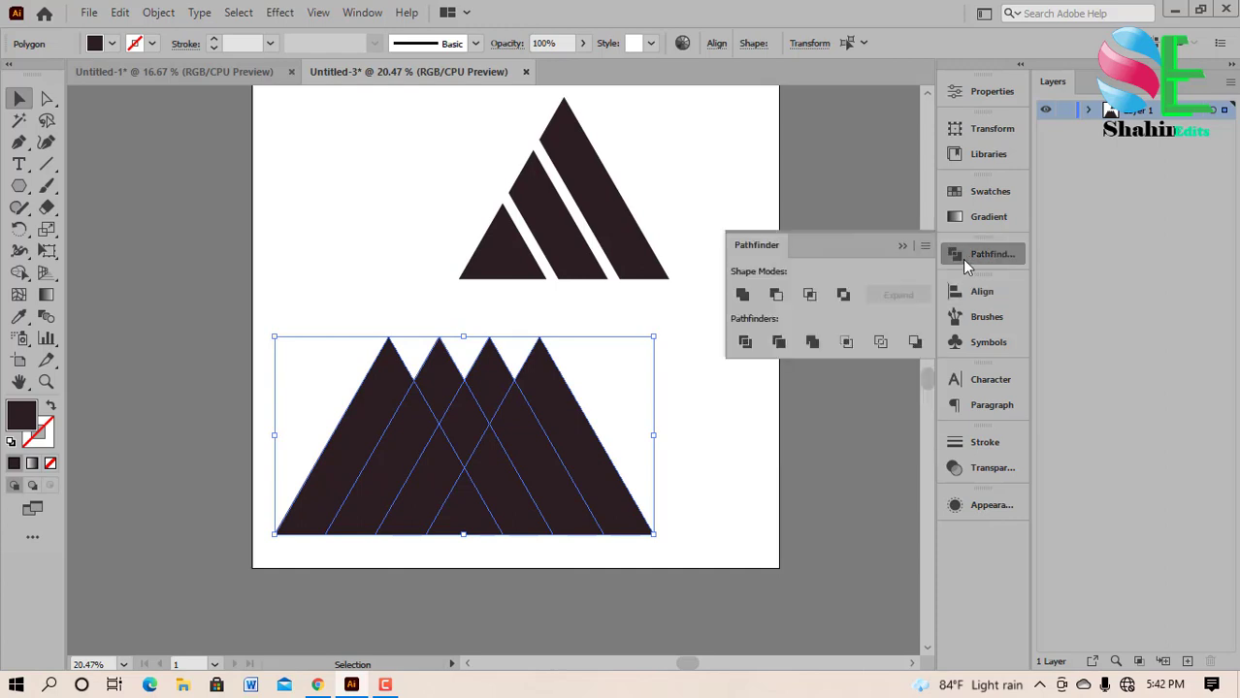
click(744, 345)
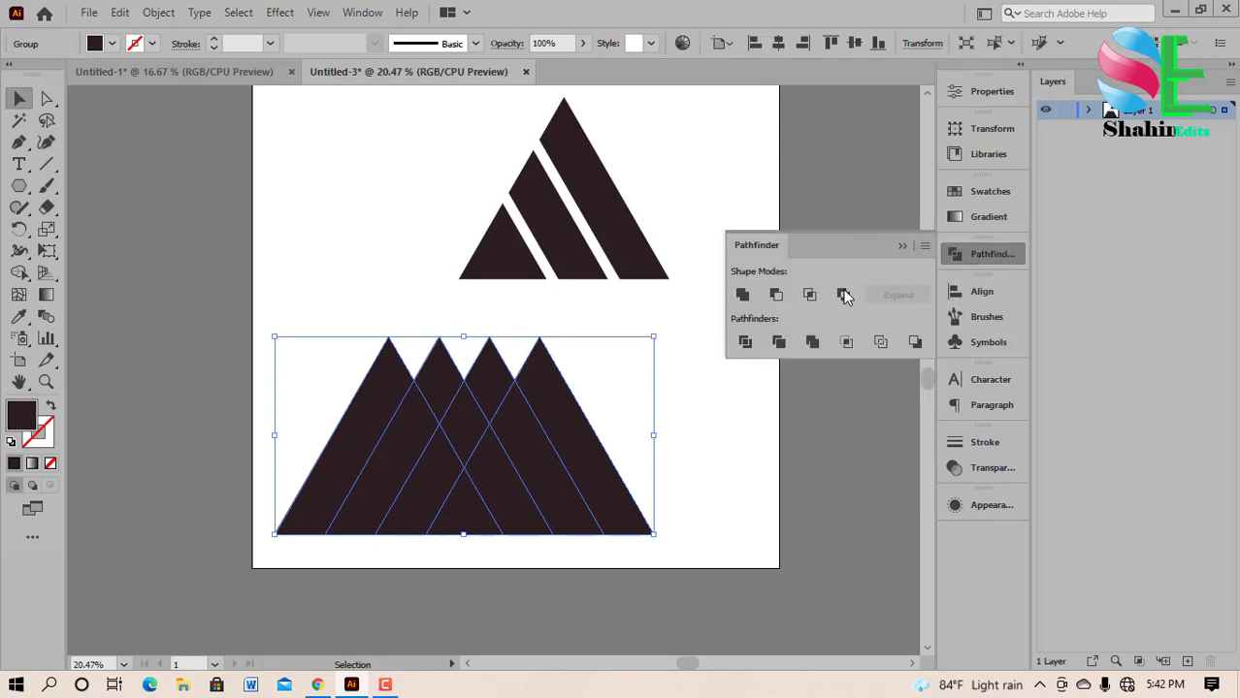
click(901, 247)
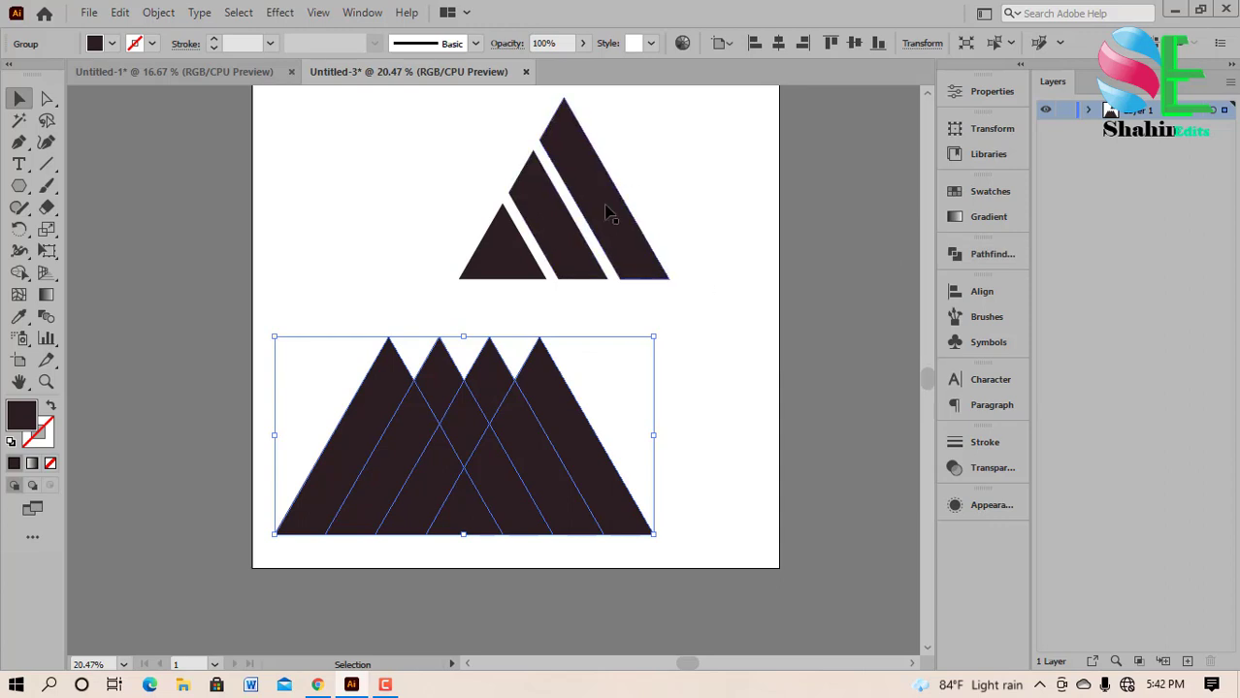
right_click(559, 448)
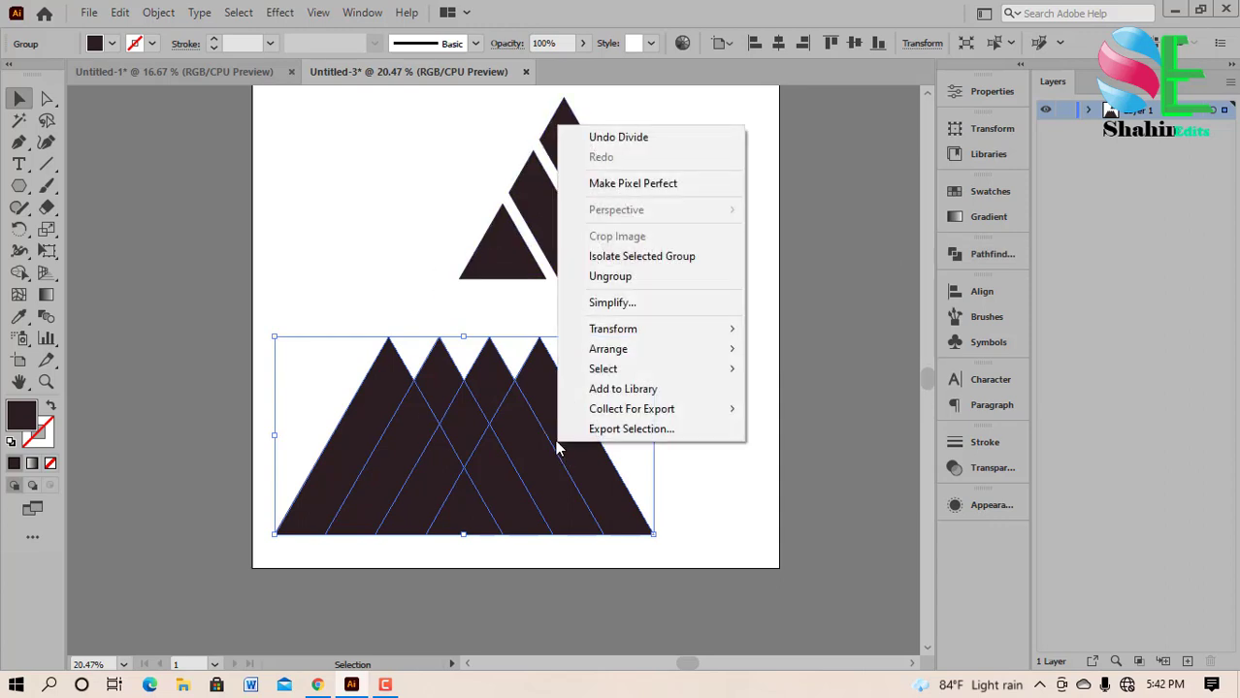
click(621, 277)
click(753, 367)
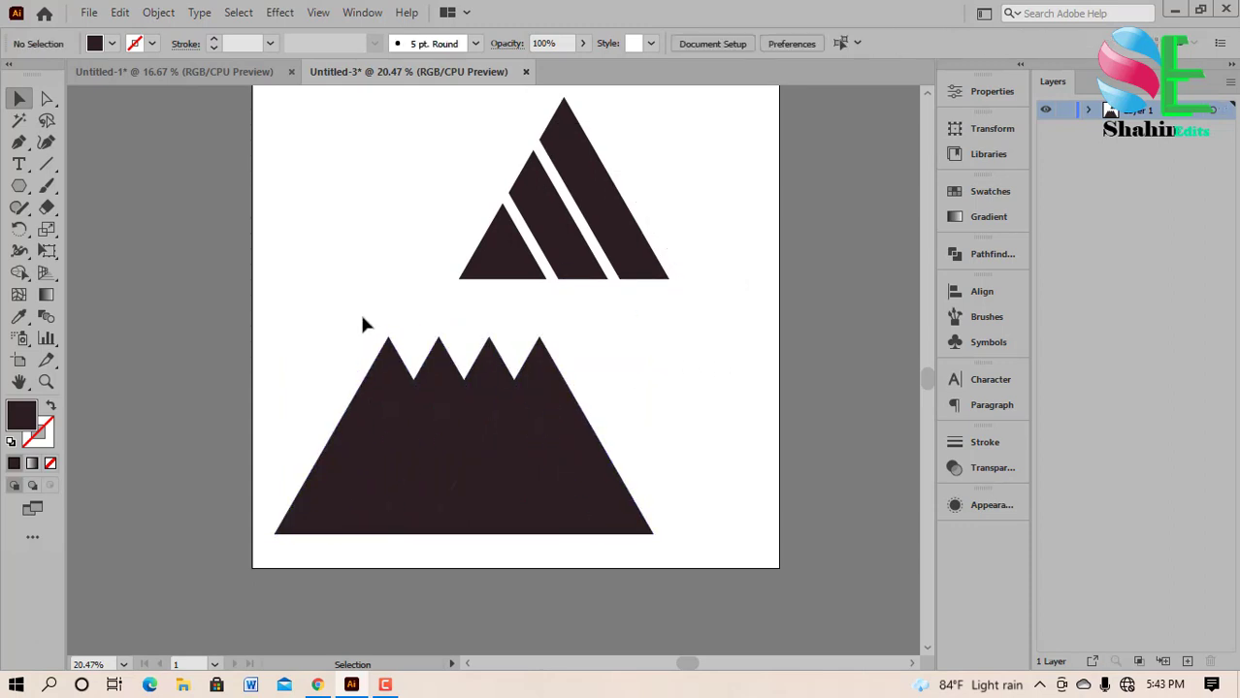
Delete all divided pieces that lie outside the leftmost triangle.
click(448, 393)
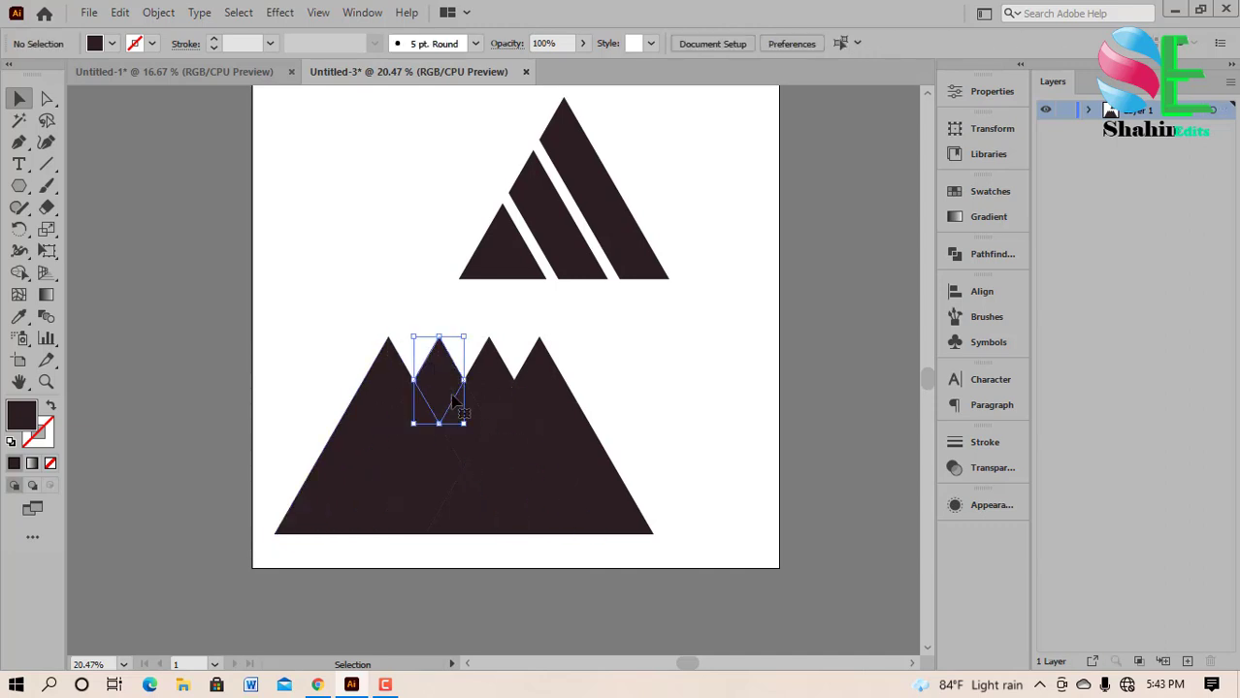
drag(452, 400, 483, 447)
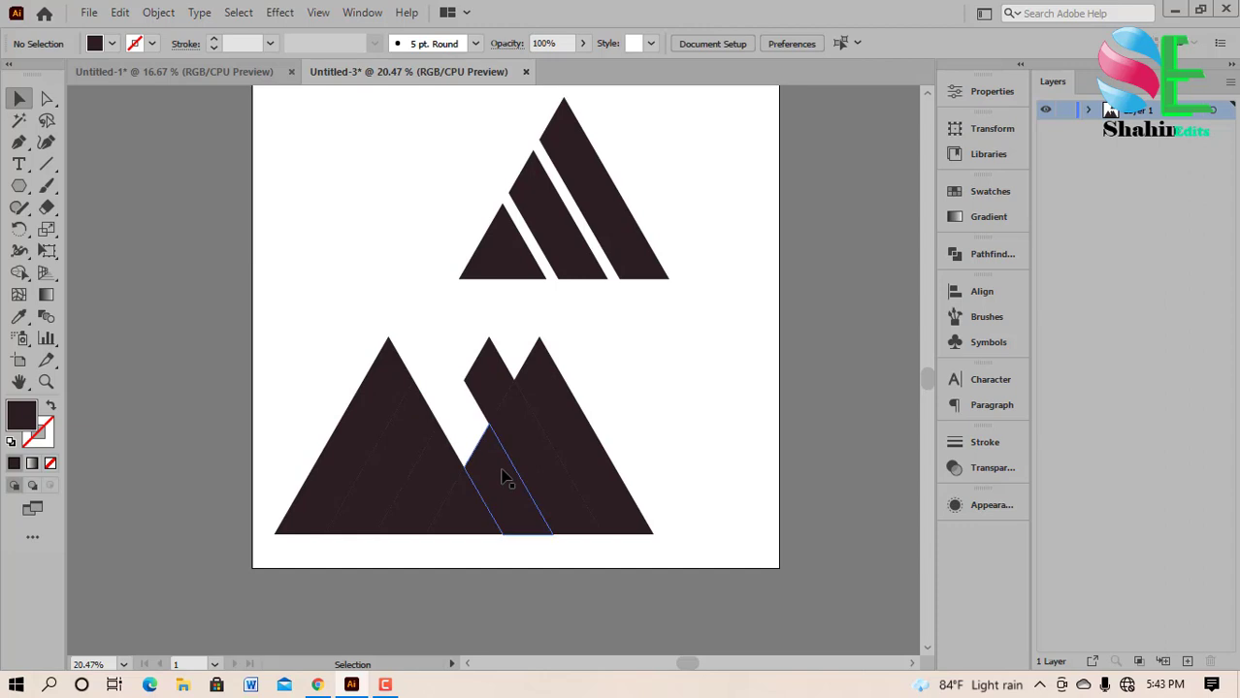
click(502, 476)
key(Delete)
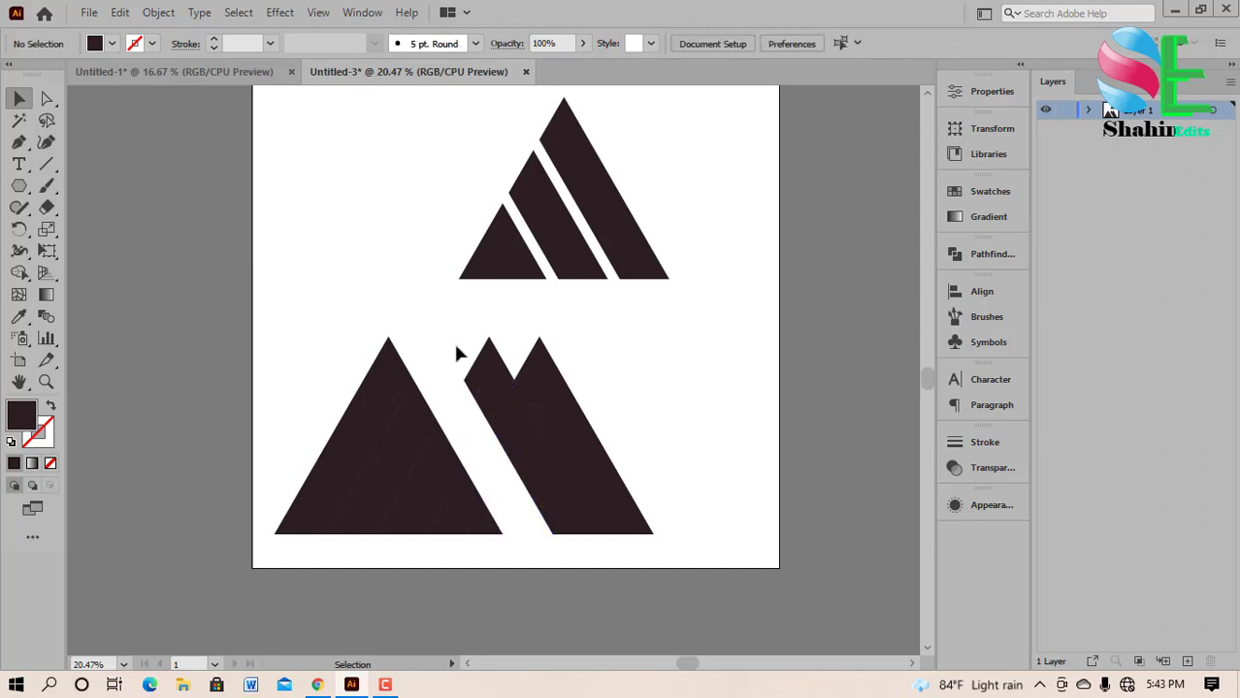
mouse_move(458, 354)
mouse_down()
mouse_move(595, 424)
mouse_move(623, 462)
mouse_up()
key(Delete)
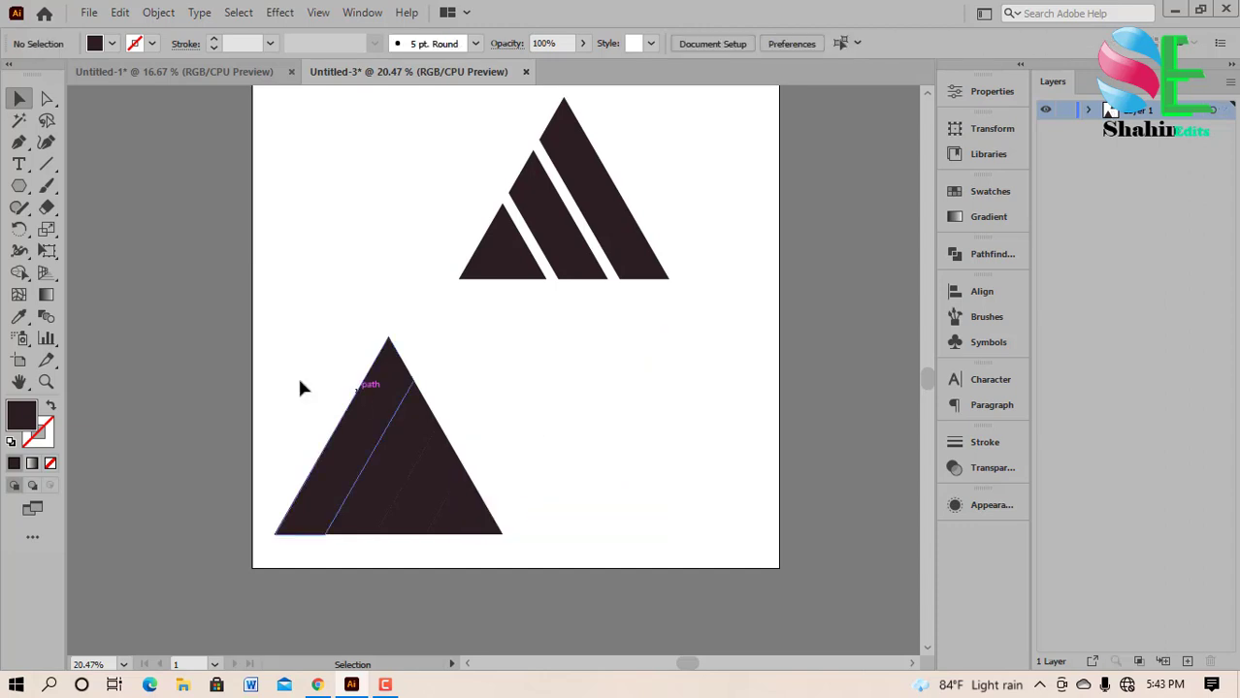
Move all pieces of the remaining triangle to the right and give them a CMYK Cyan stroke.
drag(279, 330, 545, 602)
drag(454, 512, 589, 488)
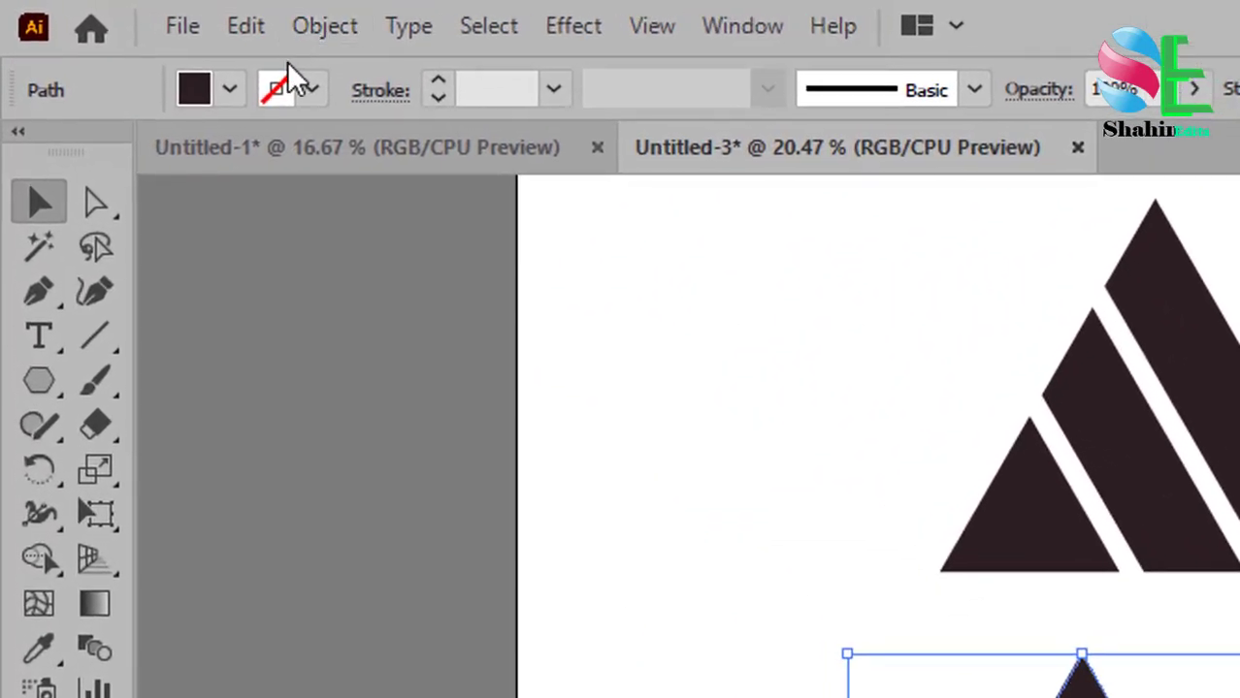
click(314, 88)
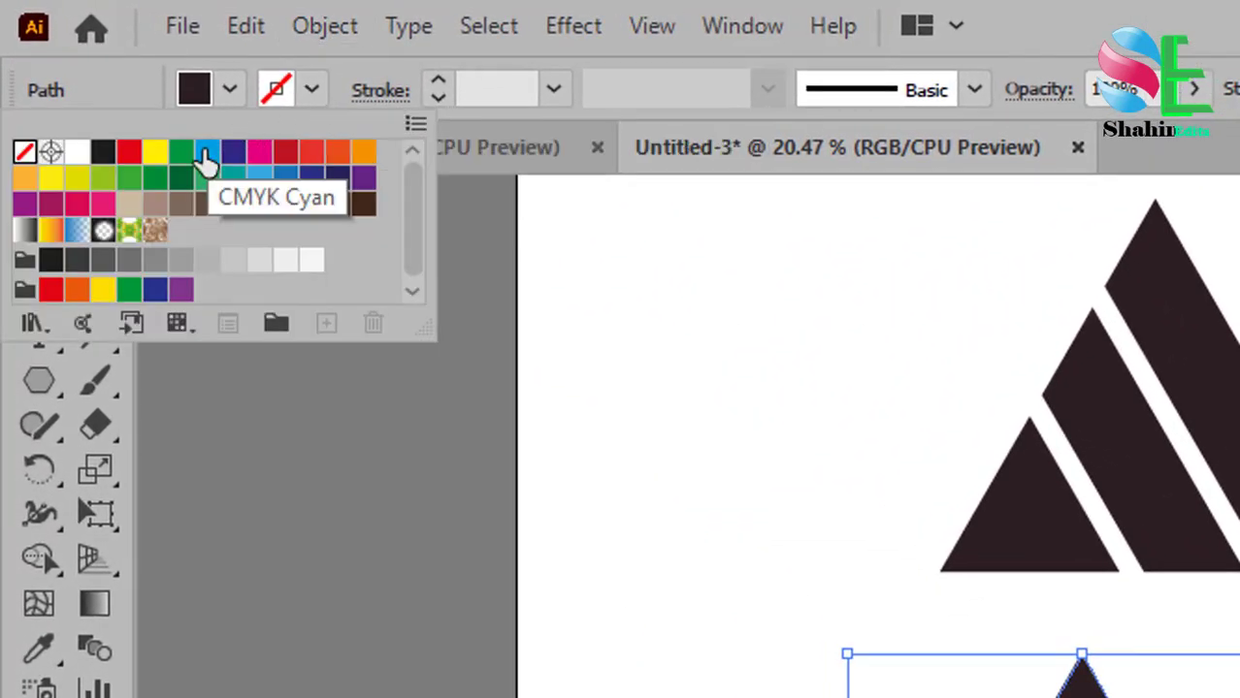
click(203, 157)
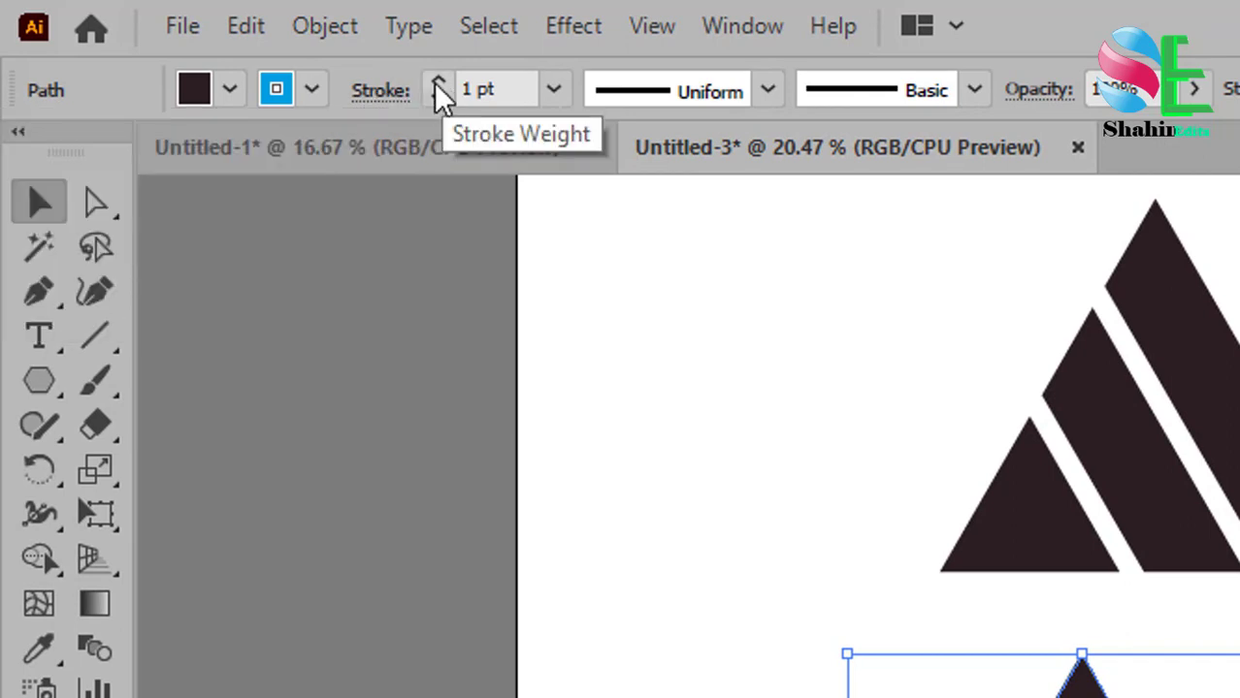
Set the stroke weight of the triangle pieces to 42 pt.
click(438, 84)
click(437, 84)
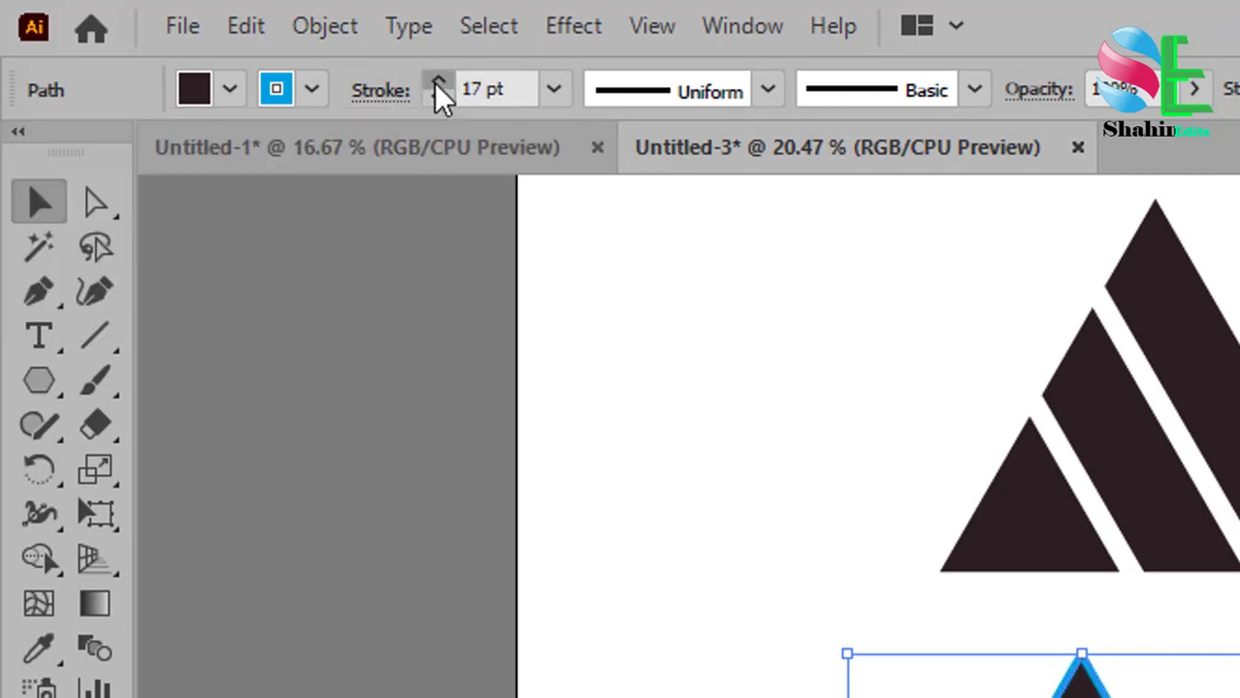
click(438, 83)
click(437, 83)
click(438, 84)
click(438, 83)
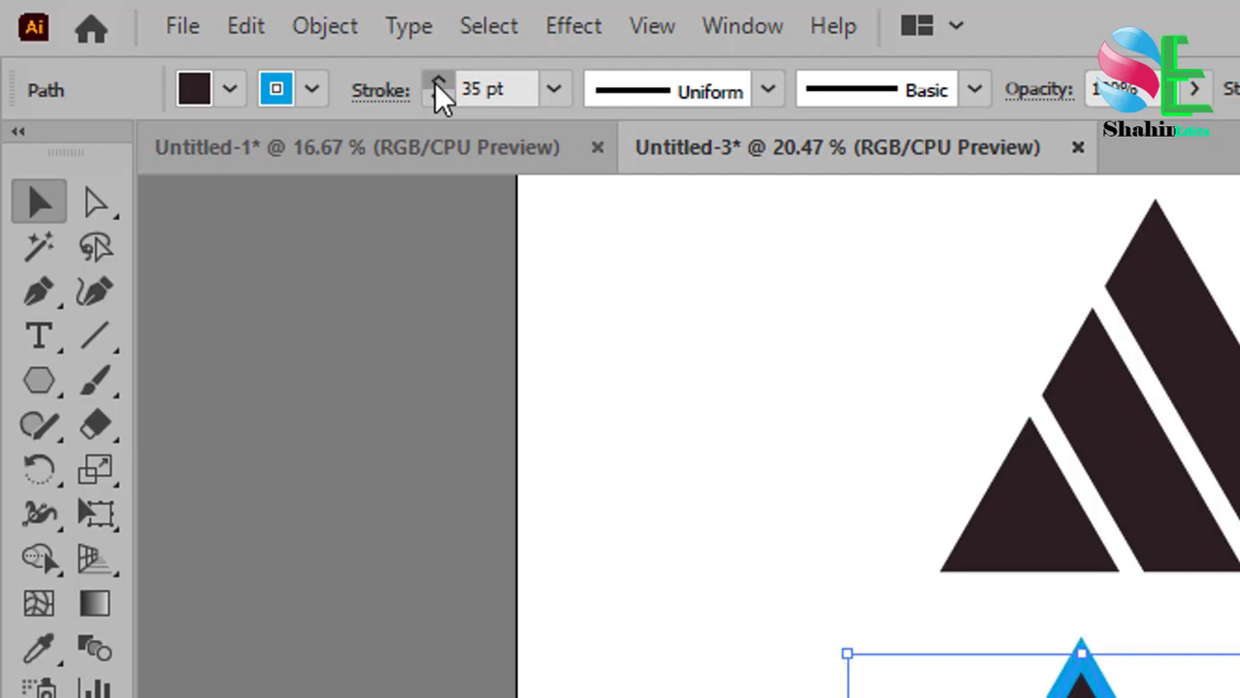
click(438, 84)
click(438, 83)
click(437, 84)
click(438, 84)
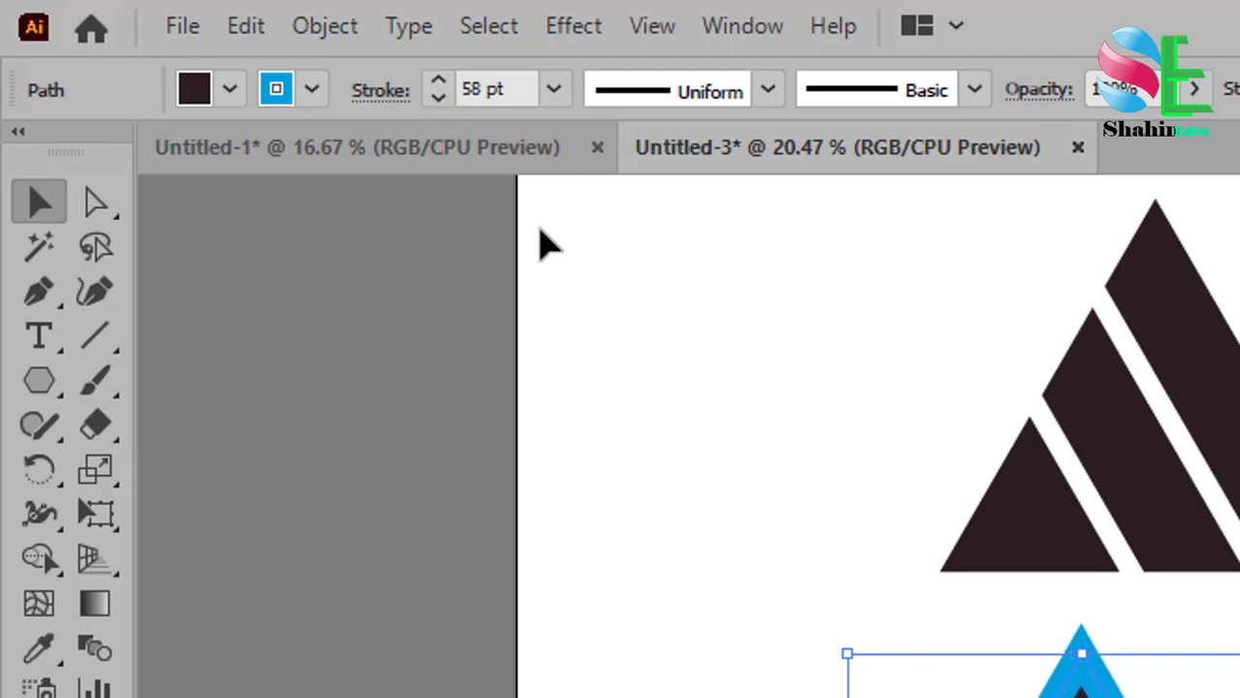
click(438, 99)
click(437, 99)
click(437, 99)
click(438, 98)
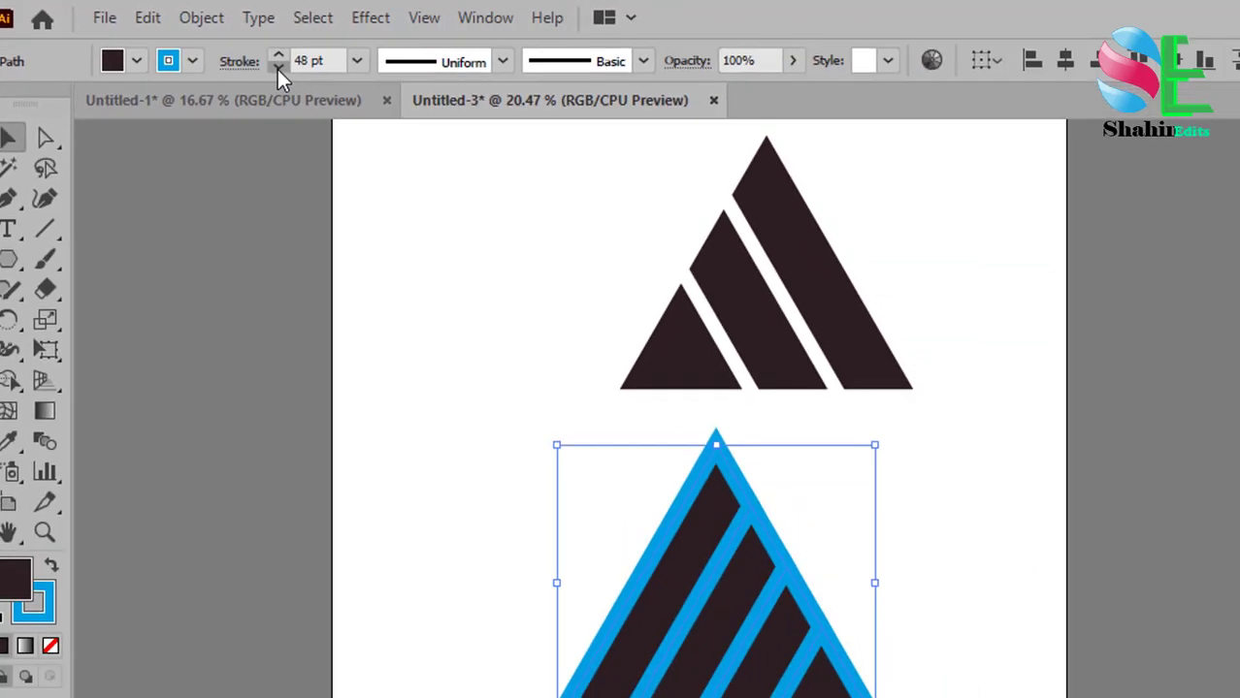
click(279, 69)
click(279, 70)
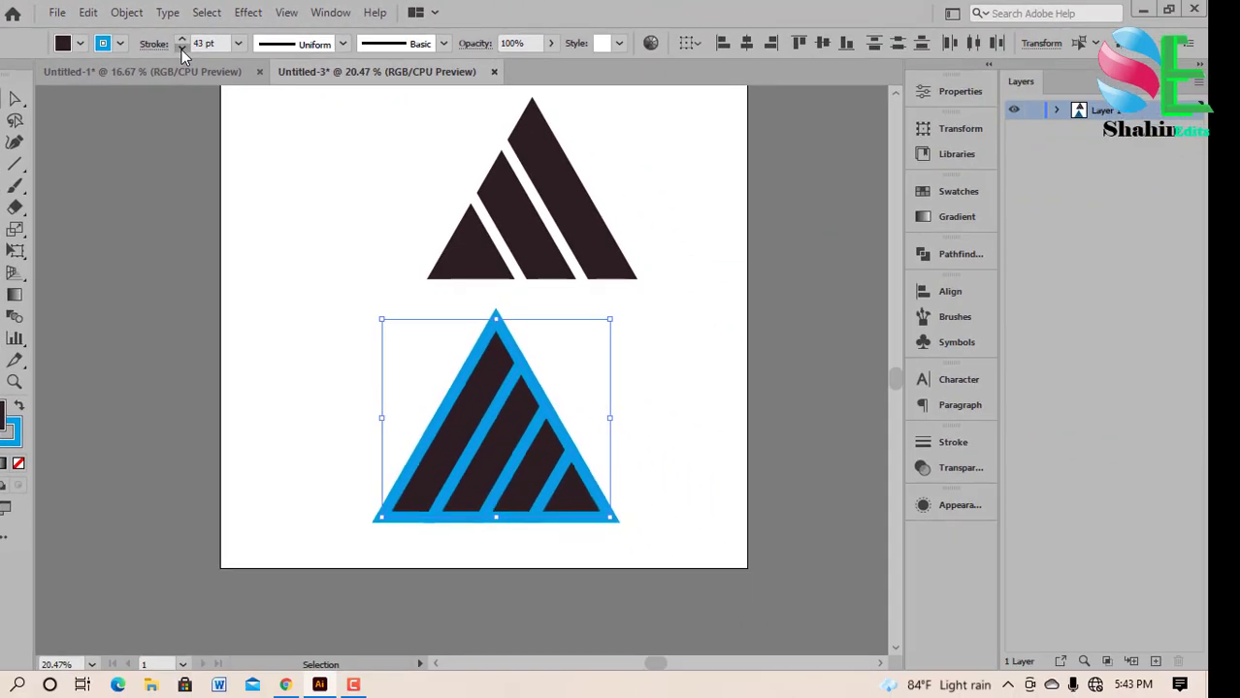
click(182, 50)
Move the blue-stroked triangle to the left and expand its fills and strokes into shapes.
drag(604, 514, 488, 521)
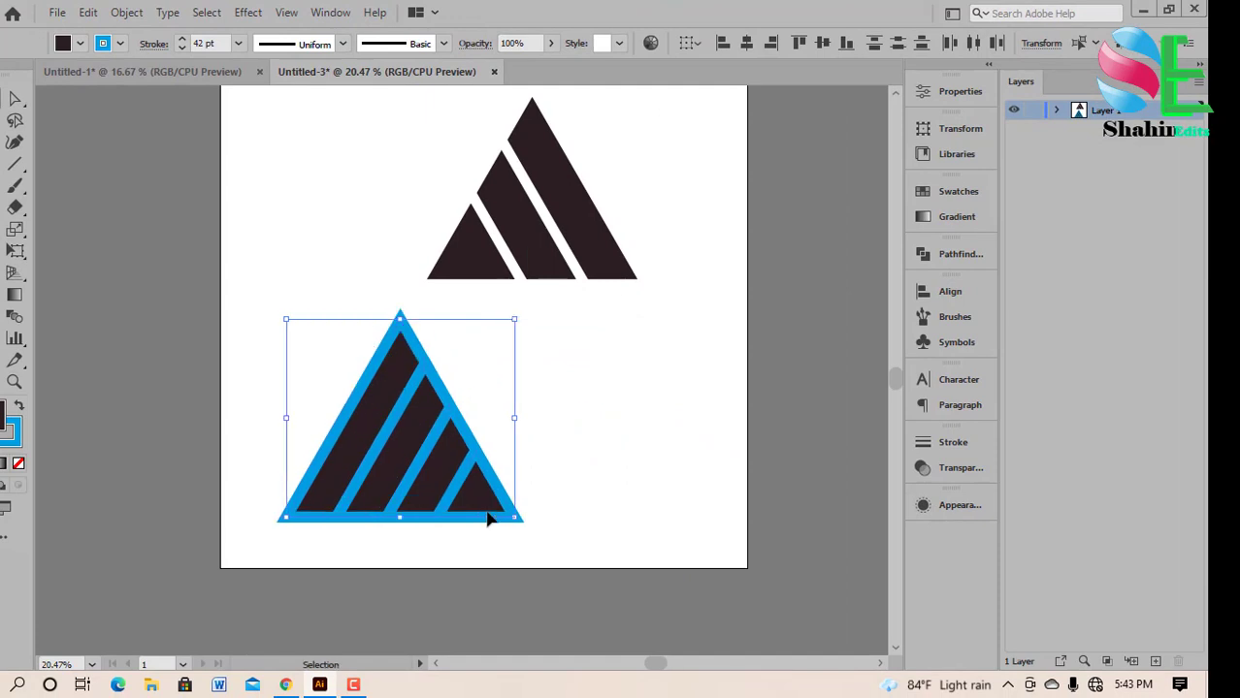
click(124, 13)
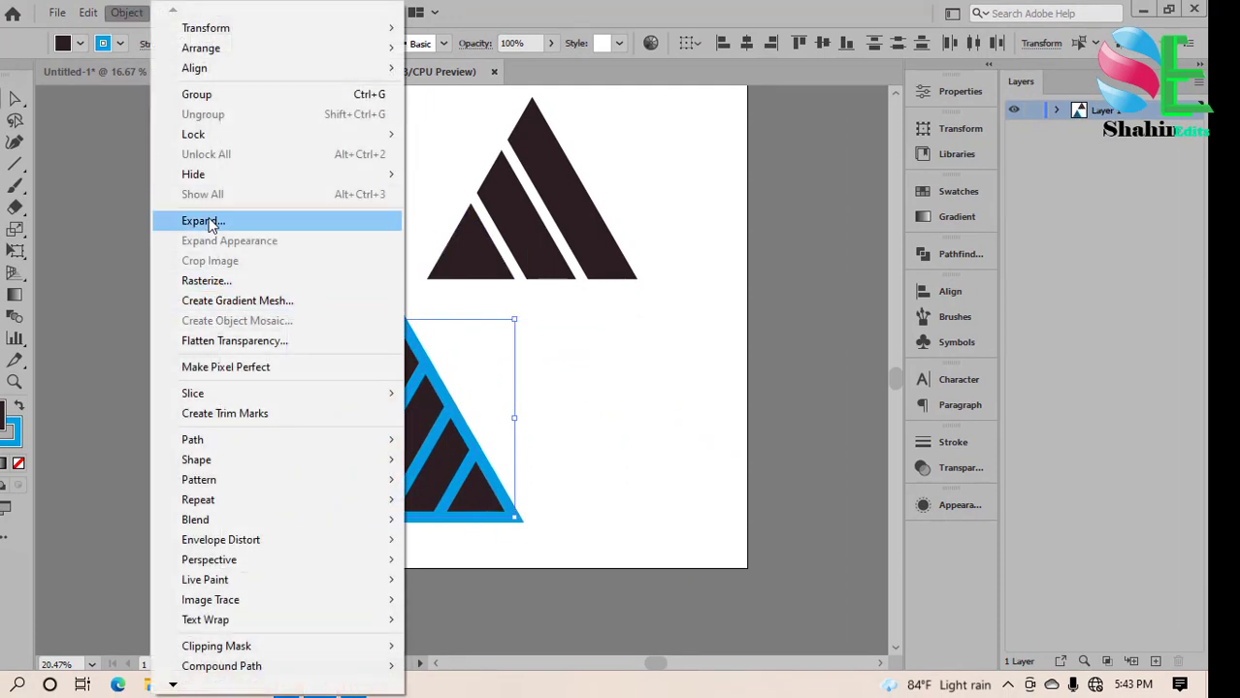
click(206, 221)
click(529, 462)
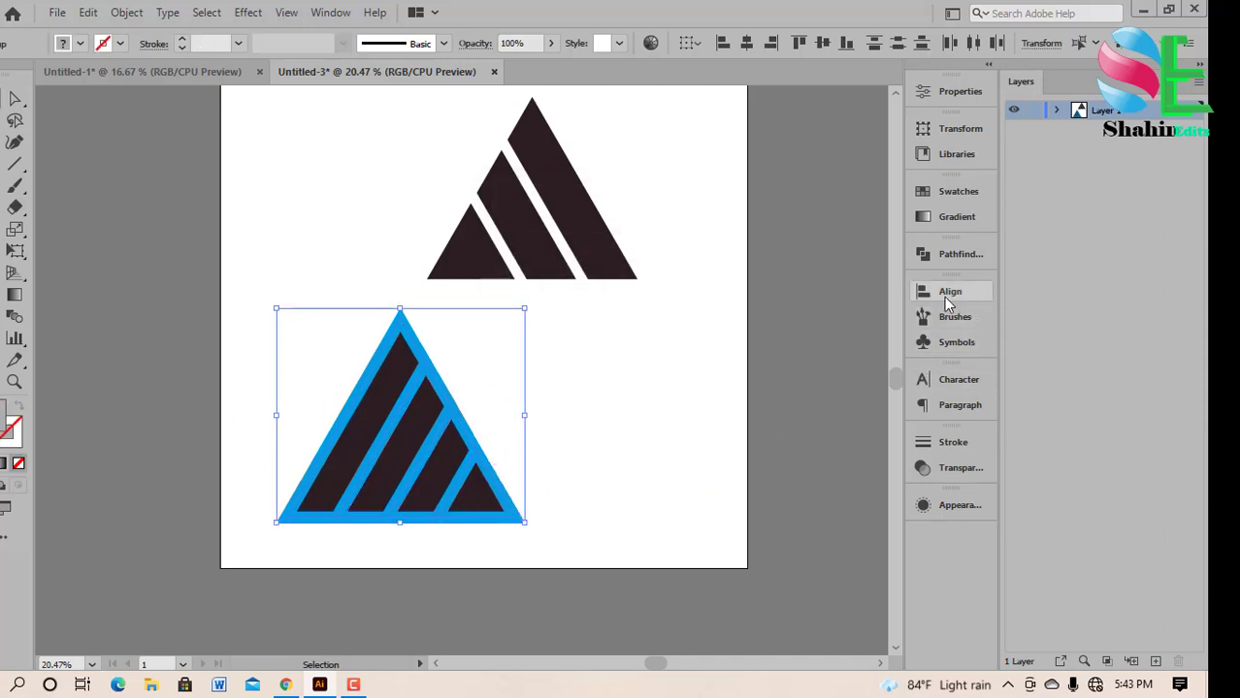
Divide the expanded blue and dark shapes with Pathfinder and ungroup the pieces.
click(947, 255)
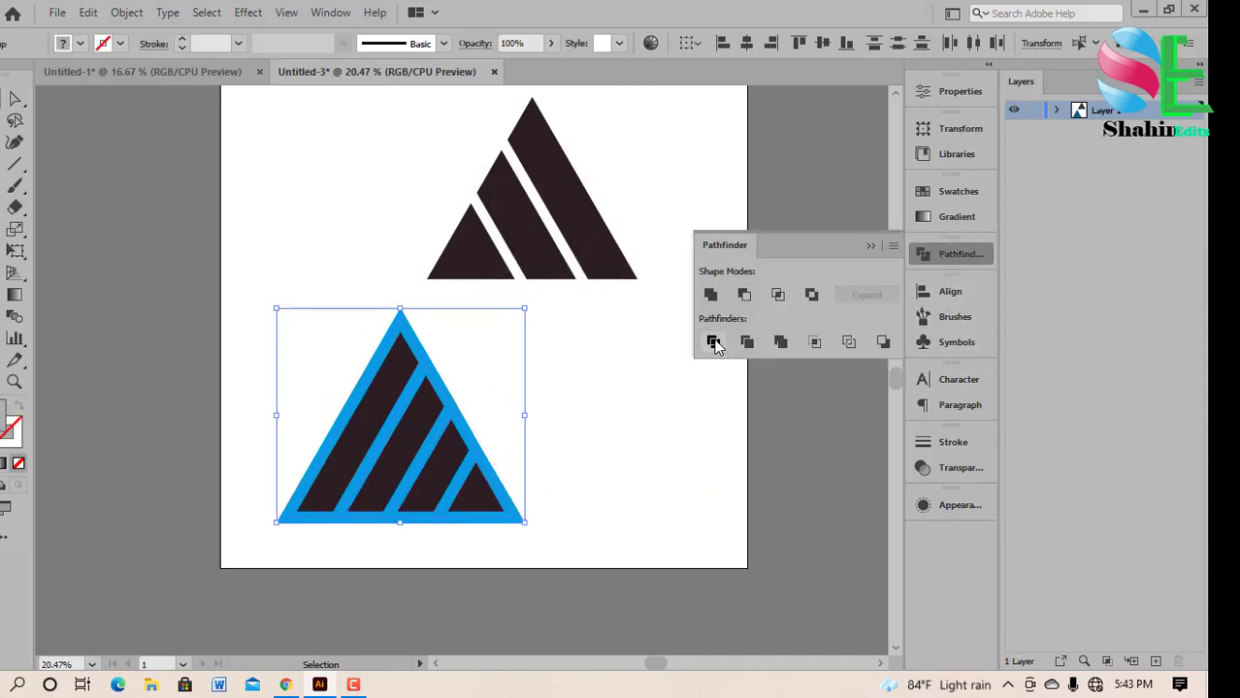
click(713, 345)
click(864, 246)
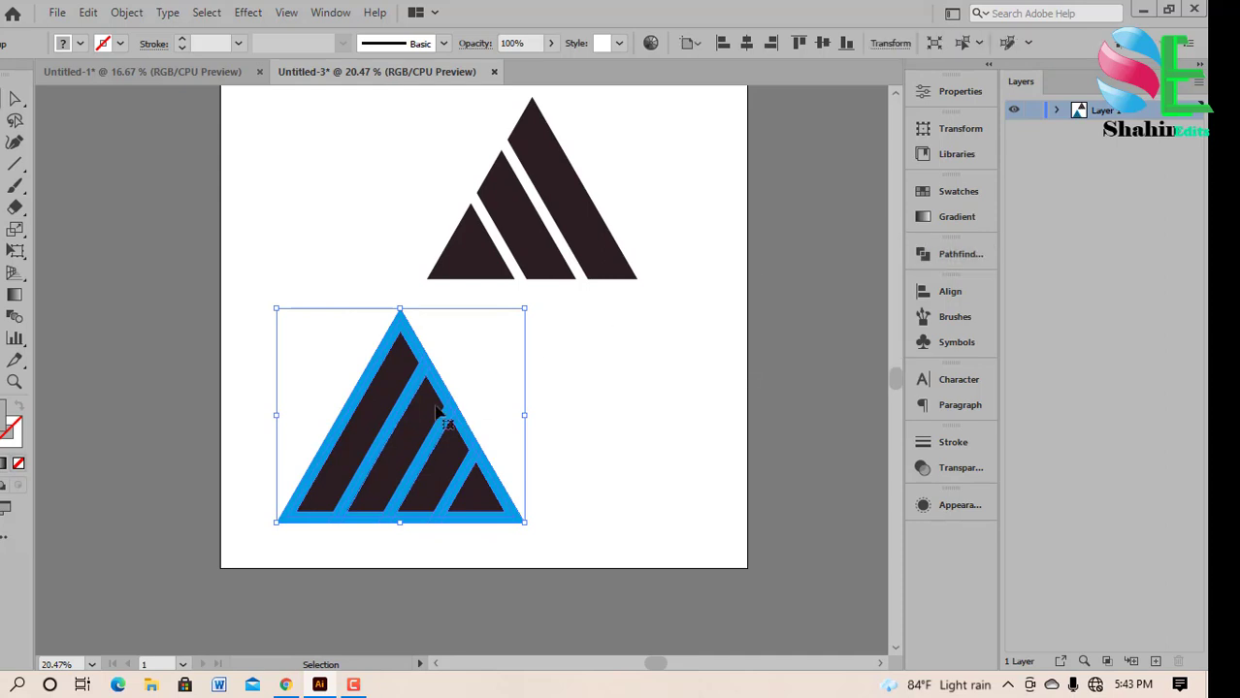
right_click(434, 411)
click(500, 240)
click(668, 418)
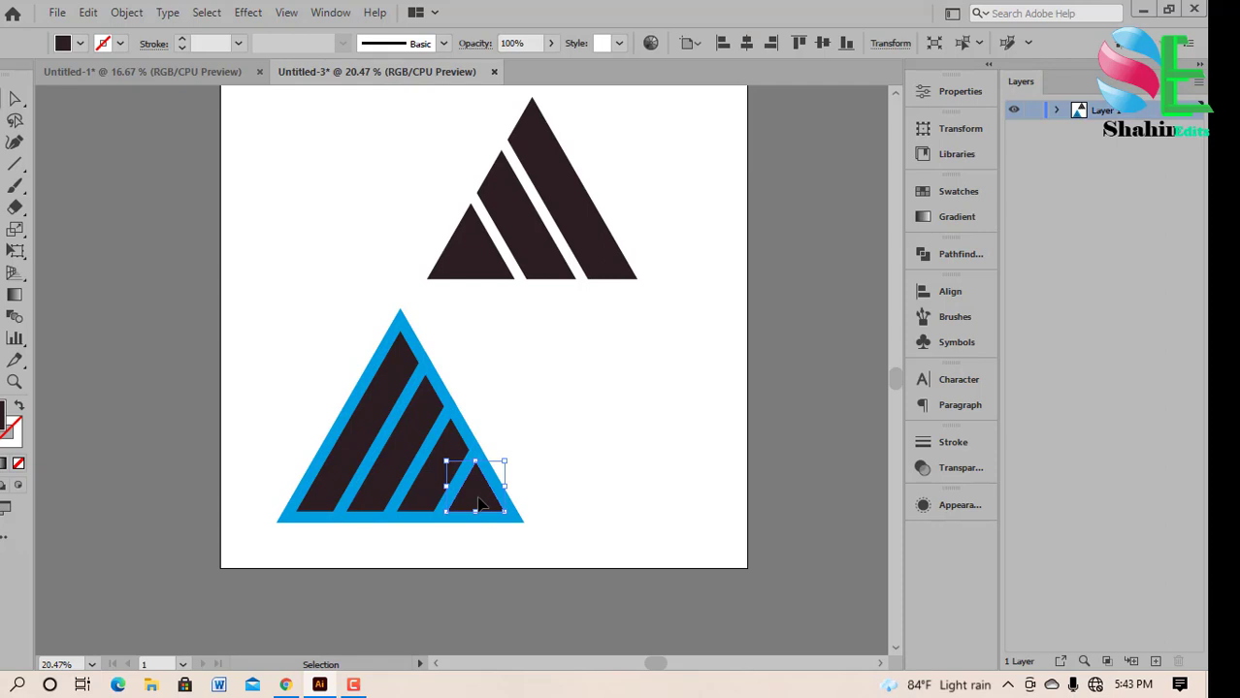
Select all four dark stripes and move them out of the blue outline to just below it.
shift+click(425, 503)
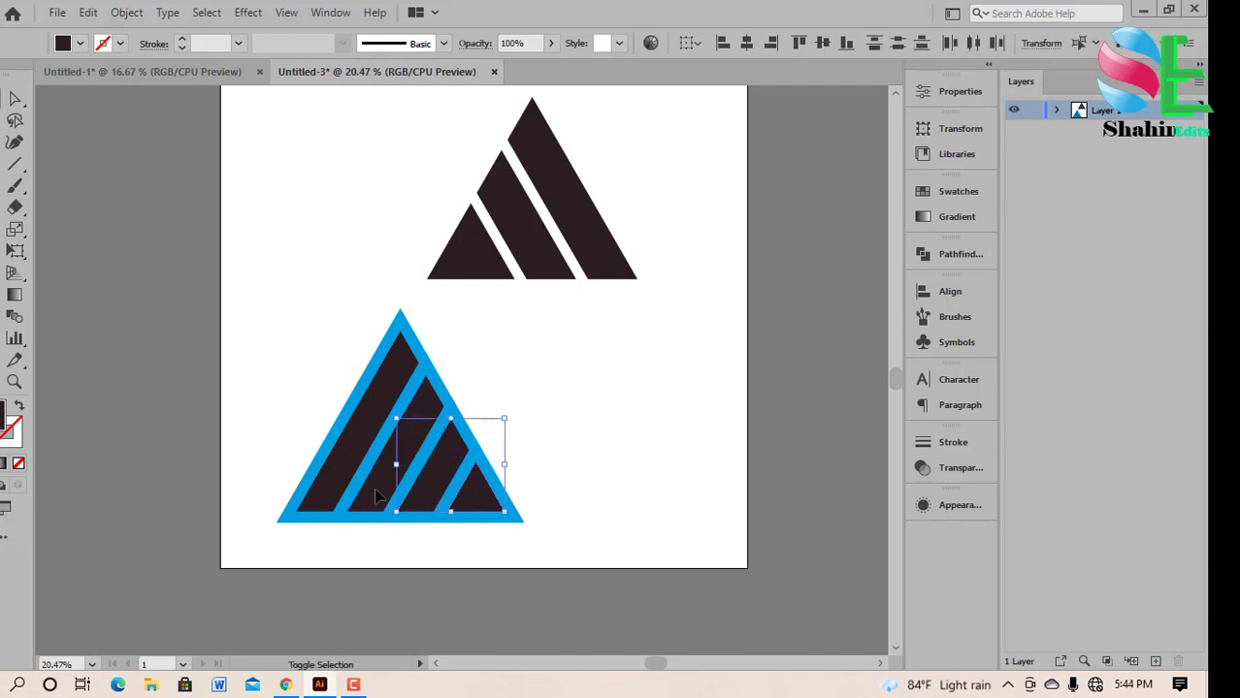
shift+click(366, 493)
shift+click(323, 492)
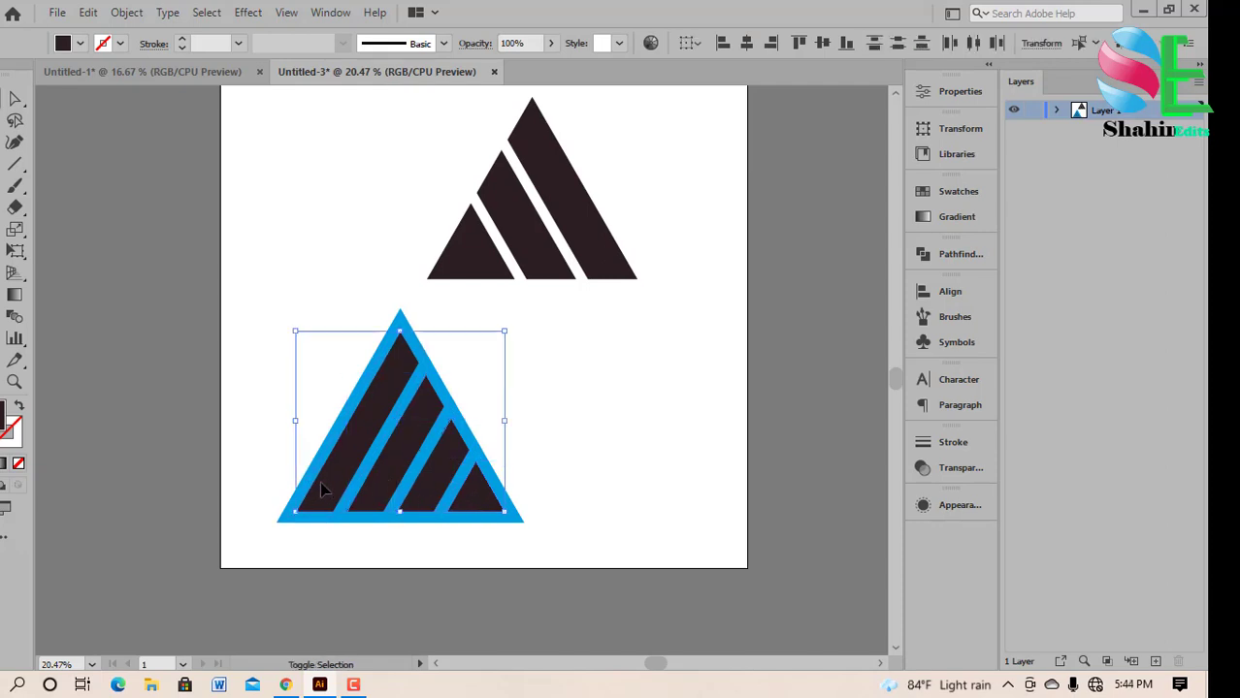
scroll(419, 461, down, 3)
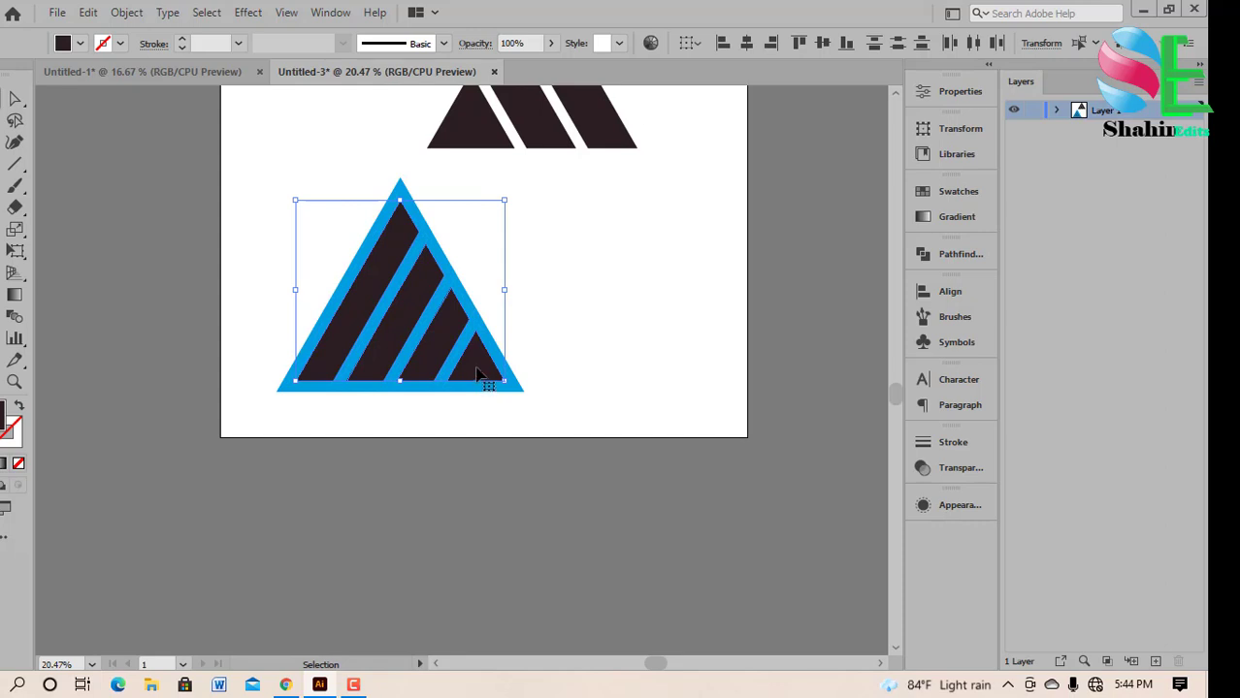
drag(478, 375, 459, 568)
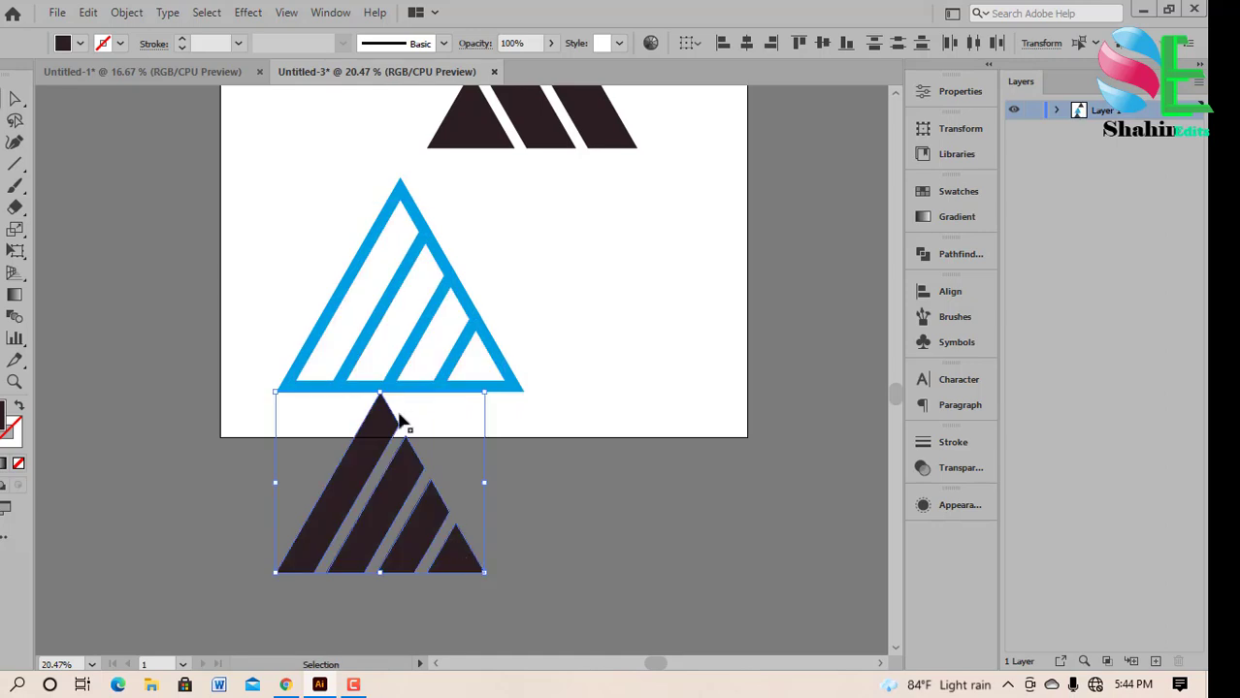
Delete the blue outline and all its leftover slivers above the dark stripes.
drag(257, 216, 546, 398)
click(632, 384)
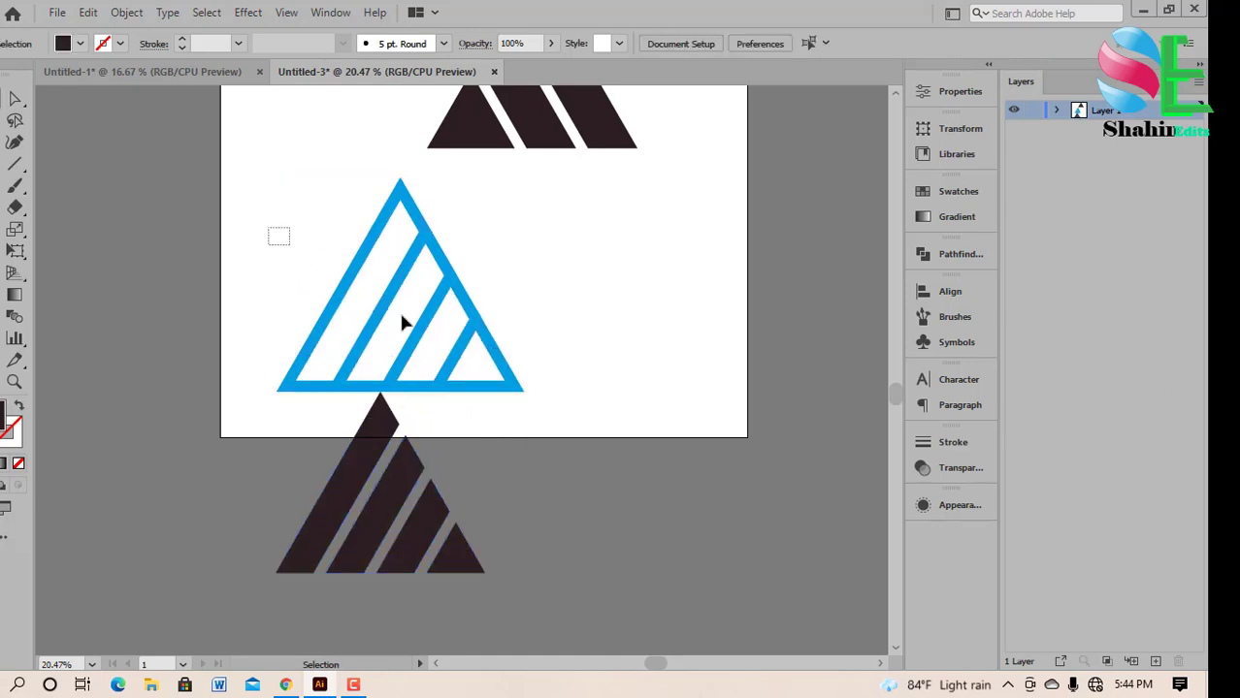
drag(406, 323, 526, 381)
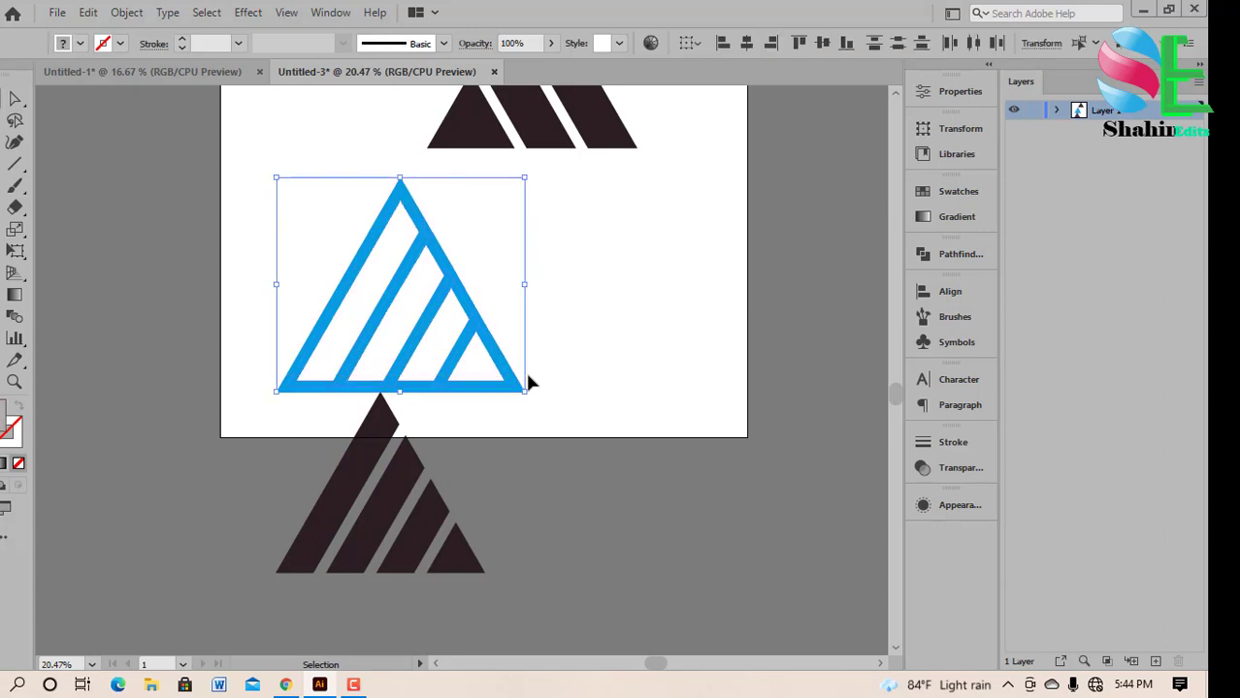
key(Delete)
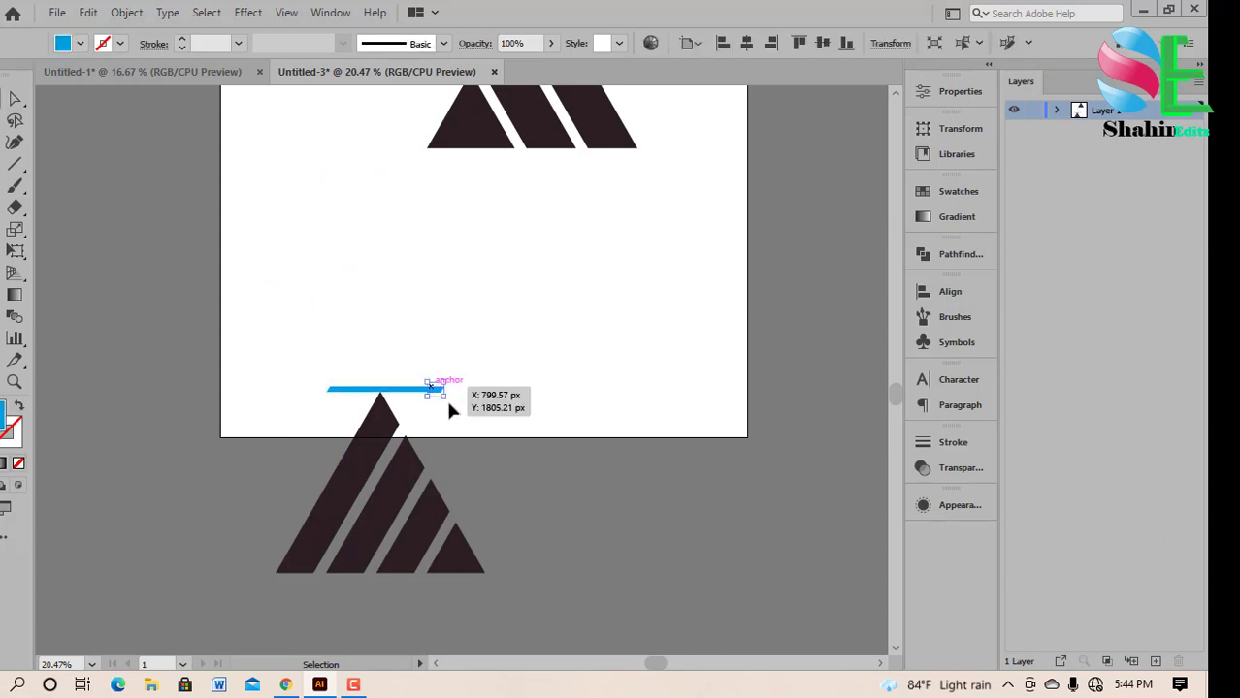
drag(449, 411, 378, 398)
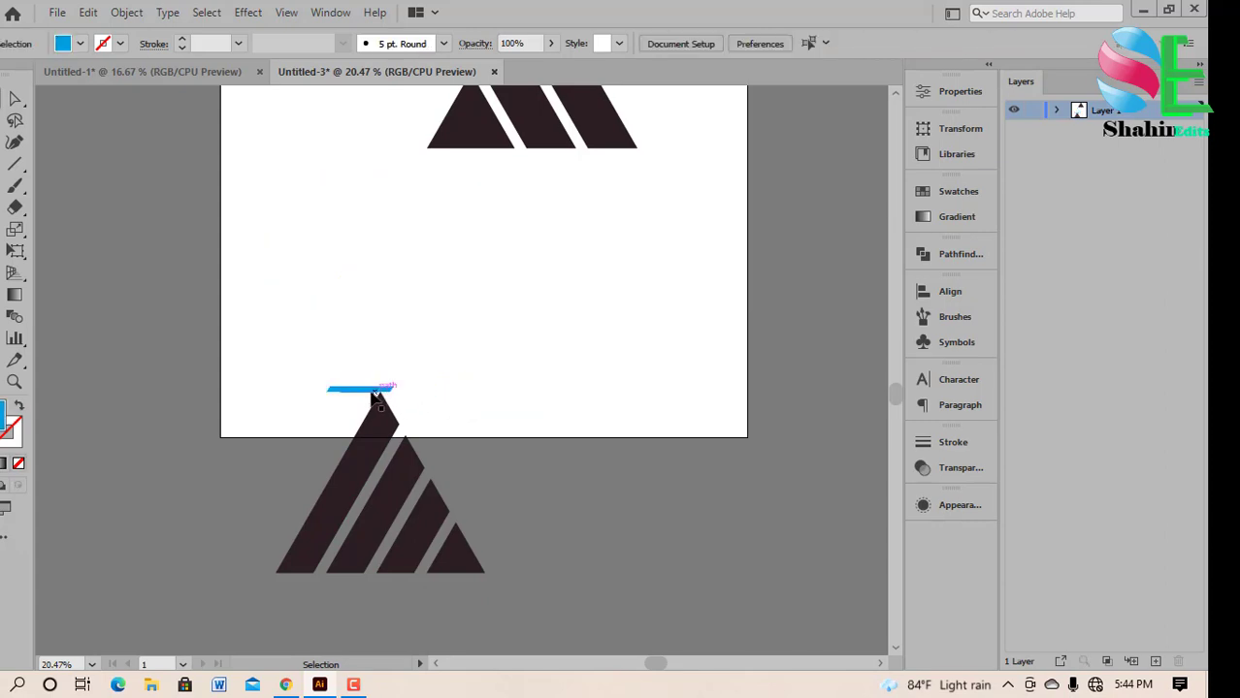
click(354, 390)
key(Delete)
click(386, 391)
key(Delete)
click(335, 392)
key(Delete)
Move the four dark stripes back up onto the artboard below the three-stripe logo and group them.
drag(260, 402, 531, 572)
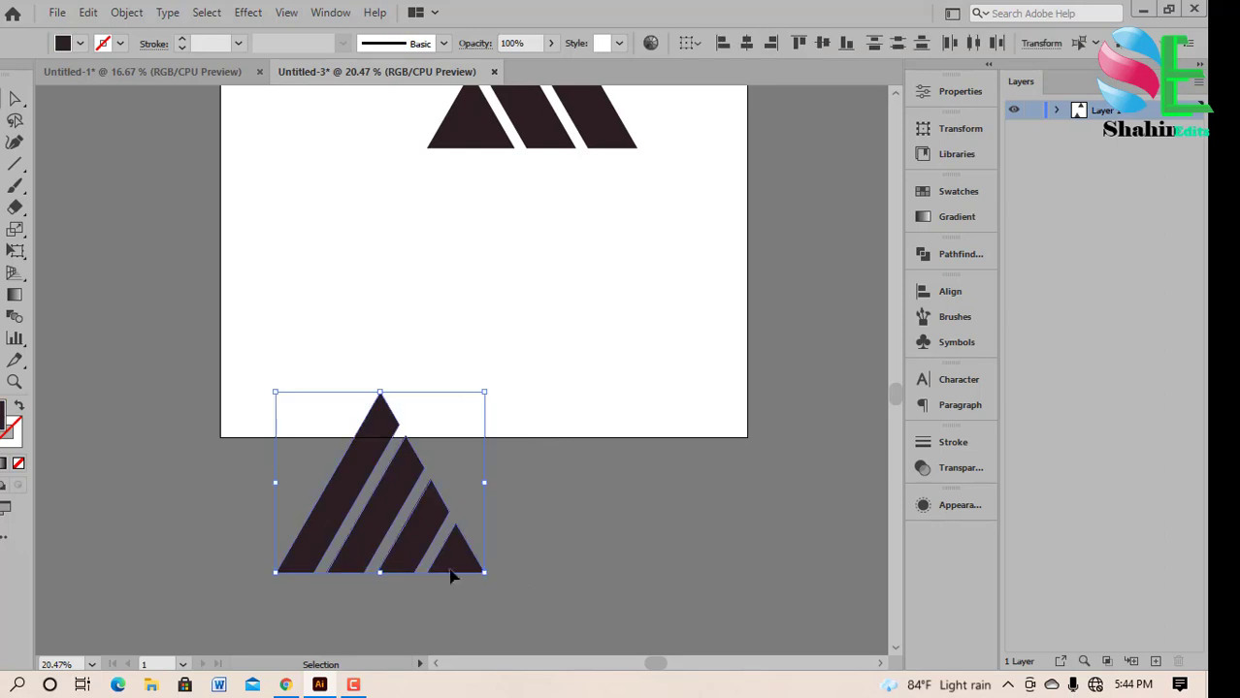
drag(450, 576, 478, 357)
key(a)
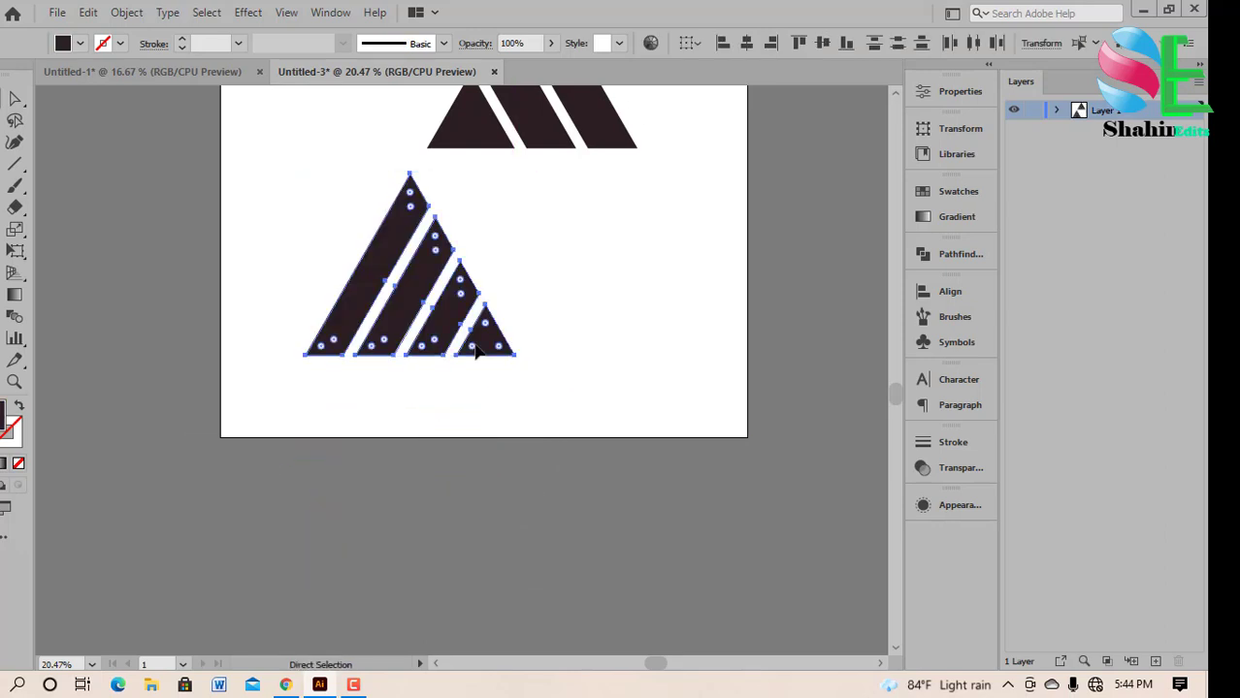
key(v)
key(ctrl+g)
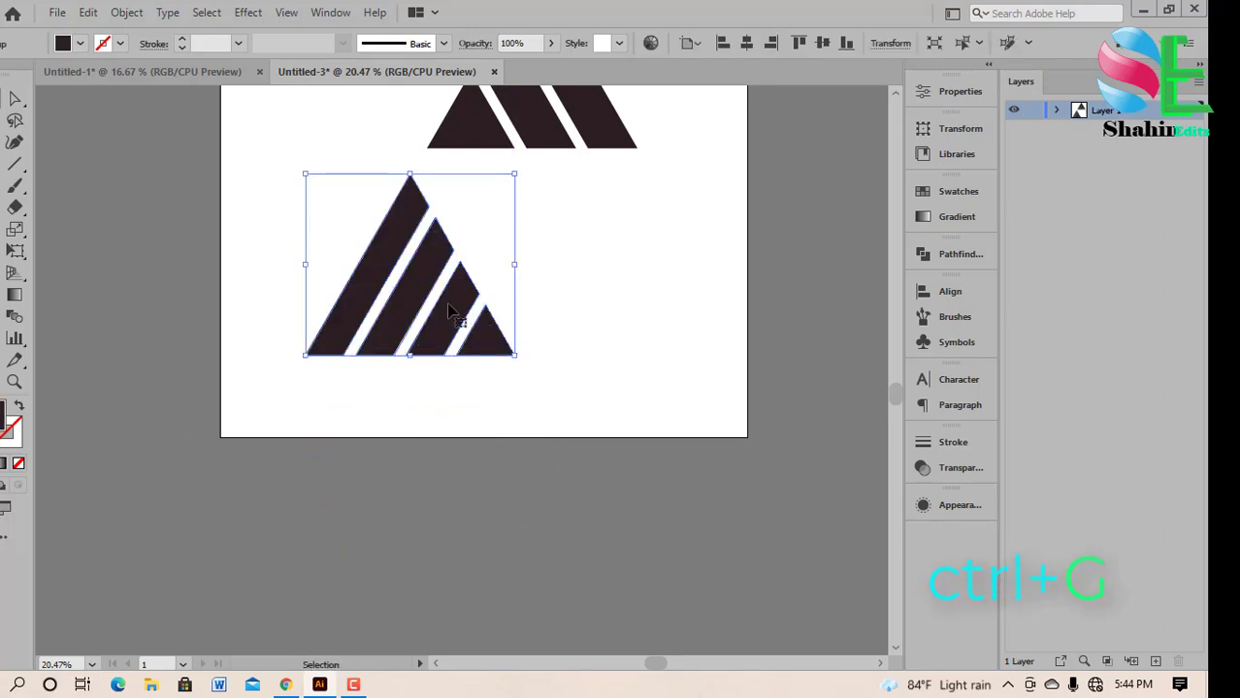
Reflect a copy of the four-stripe group across the vertical axis, overlapping the original.
right_click(449, 305)
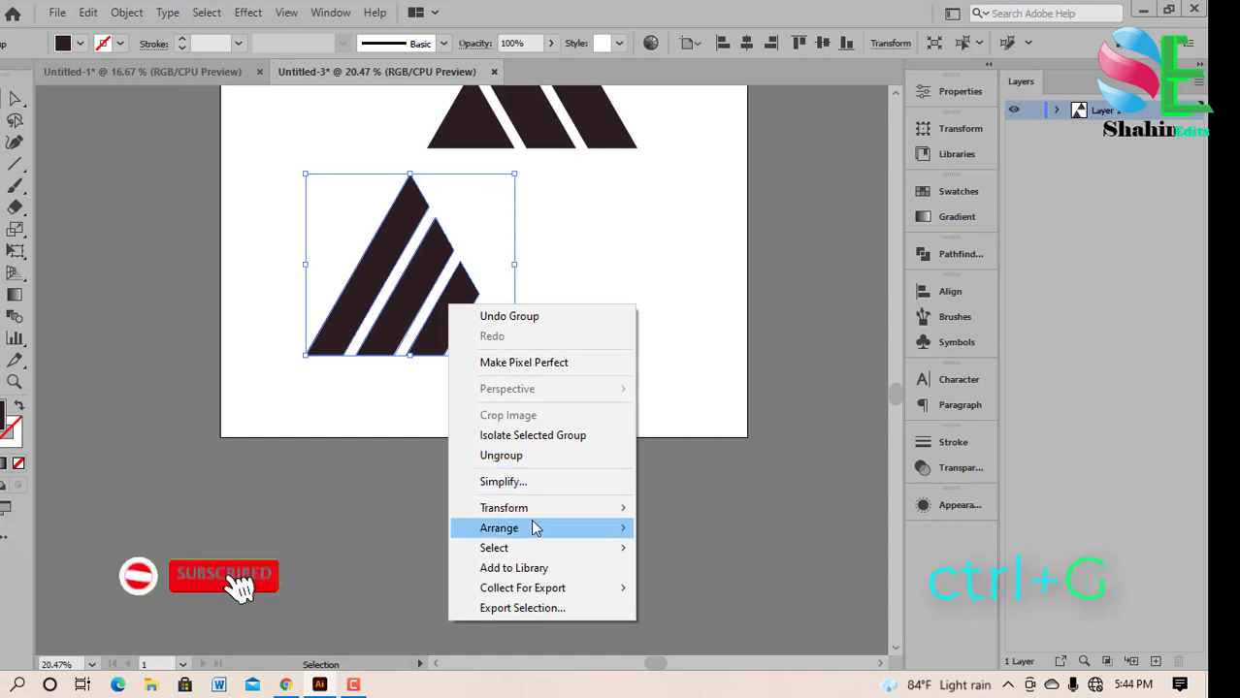
mouse_move(533, 517)
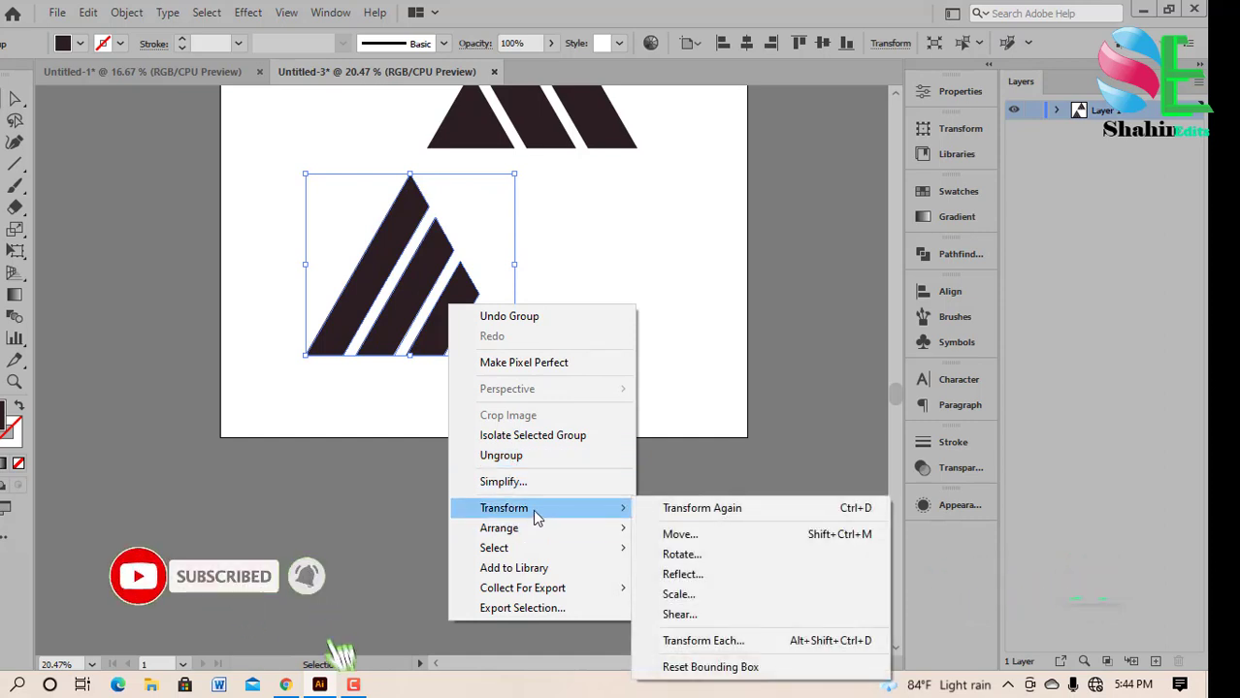
click(698, 575)
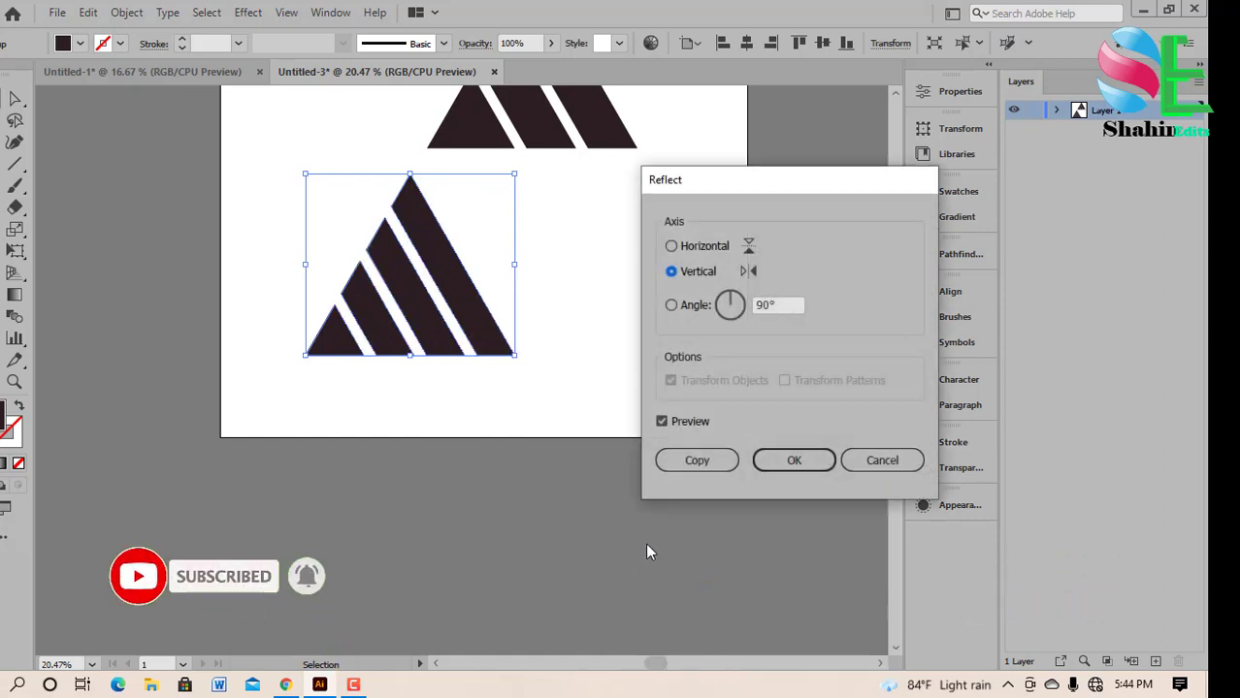
click(691, 460)
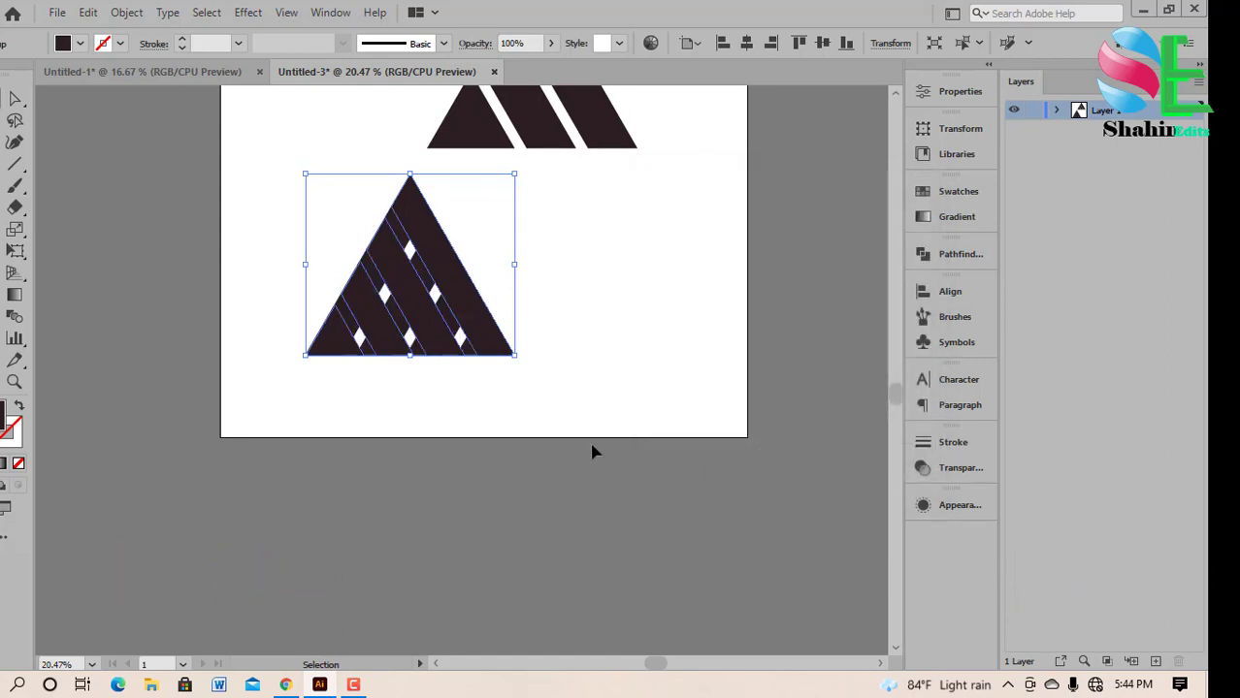
scroll(595, 360, up, 1)
scroll(595, 360, up, 3)
click(602, 398)
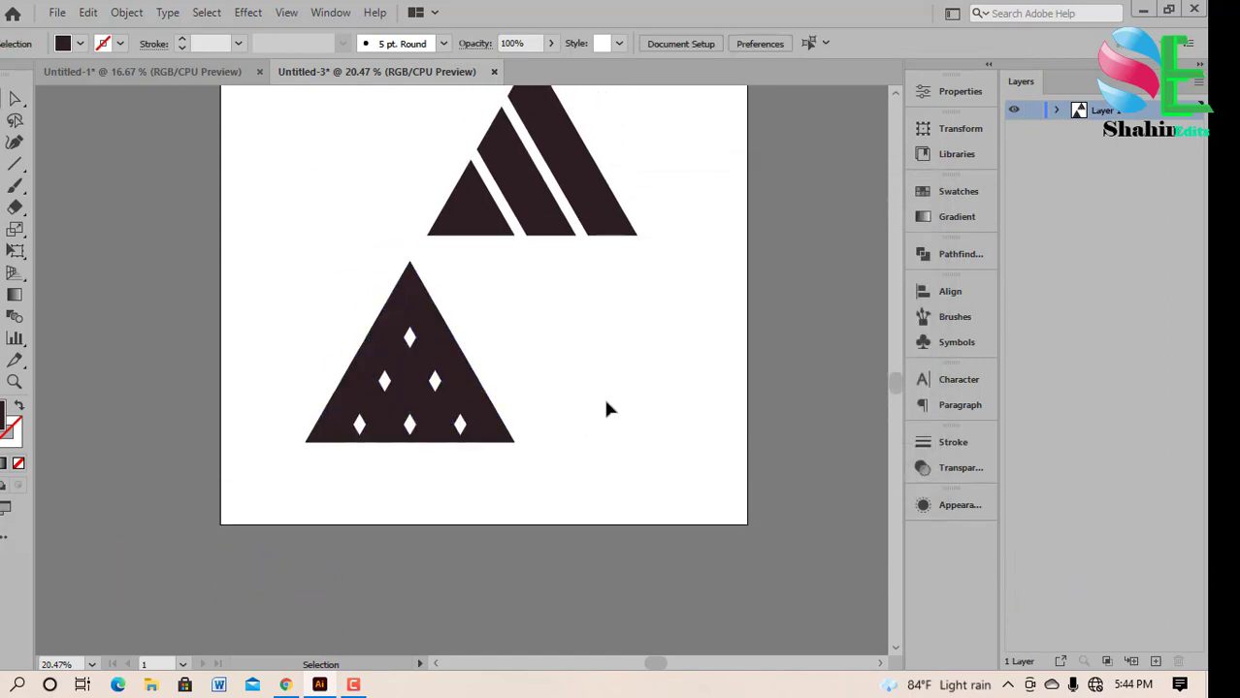
Select both overlapping striped triangles and move them slightly to the right and down on the artboard.
drag(325, 282, 497, 442)
scroll(593, 393, up, 2)
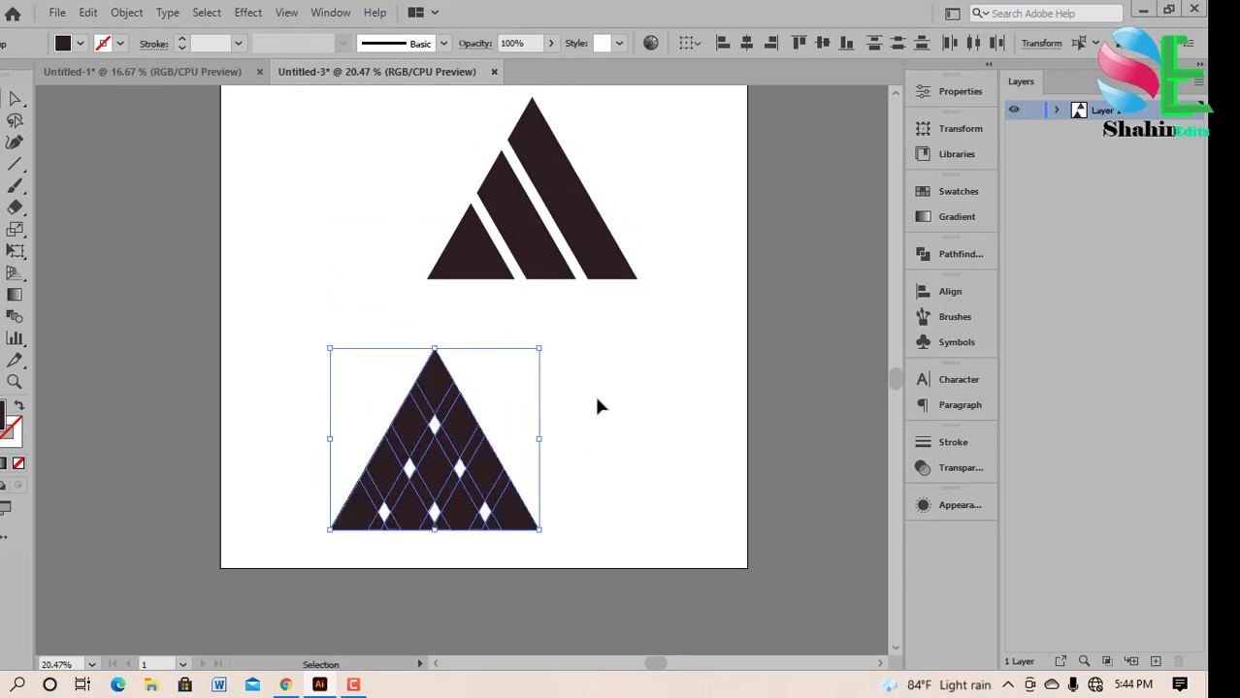
scroll(593, 392, down, 2)
scroll(540, 281, up, 2)
scroll(545, 241, down, 3)
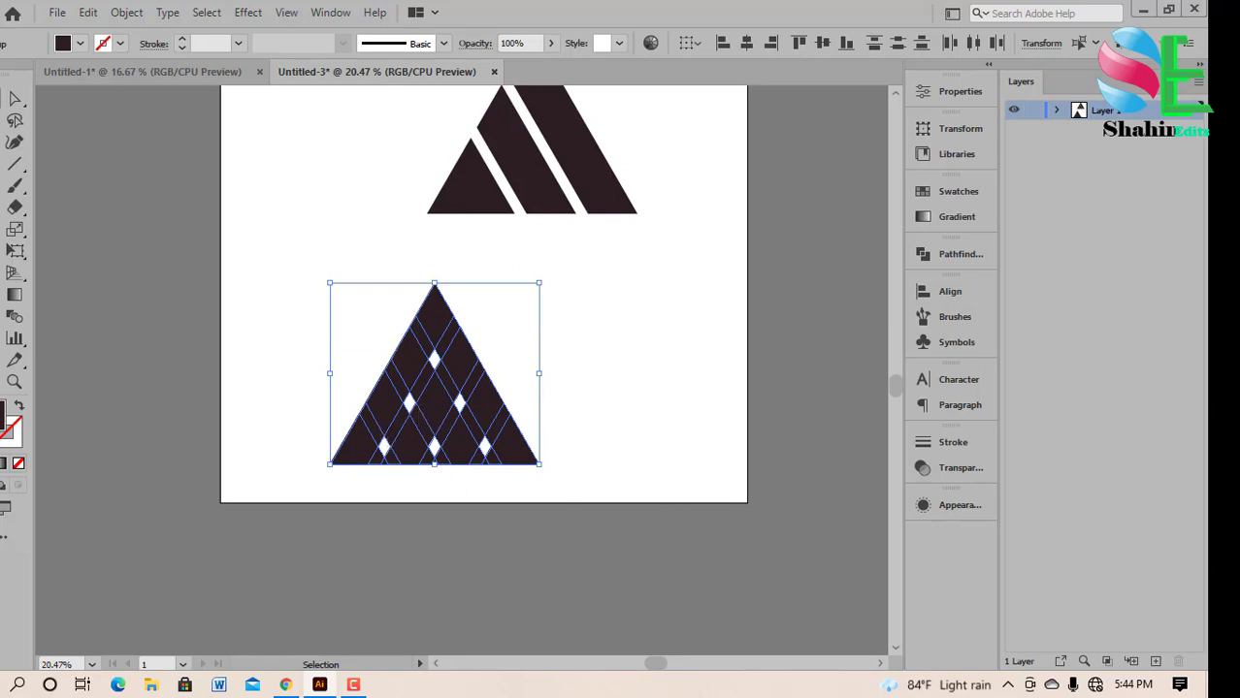
Remove the strips around the central diamond with the Shape Builder tool, leaving a continuous diamond-shaped gap.
drag(15, 272, 77, 315)
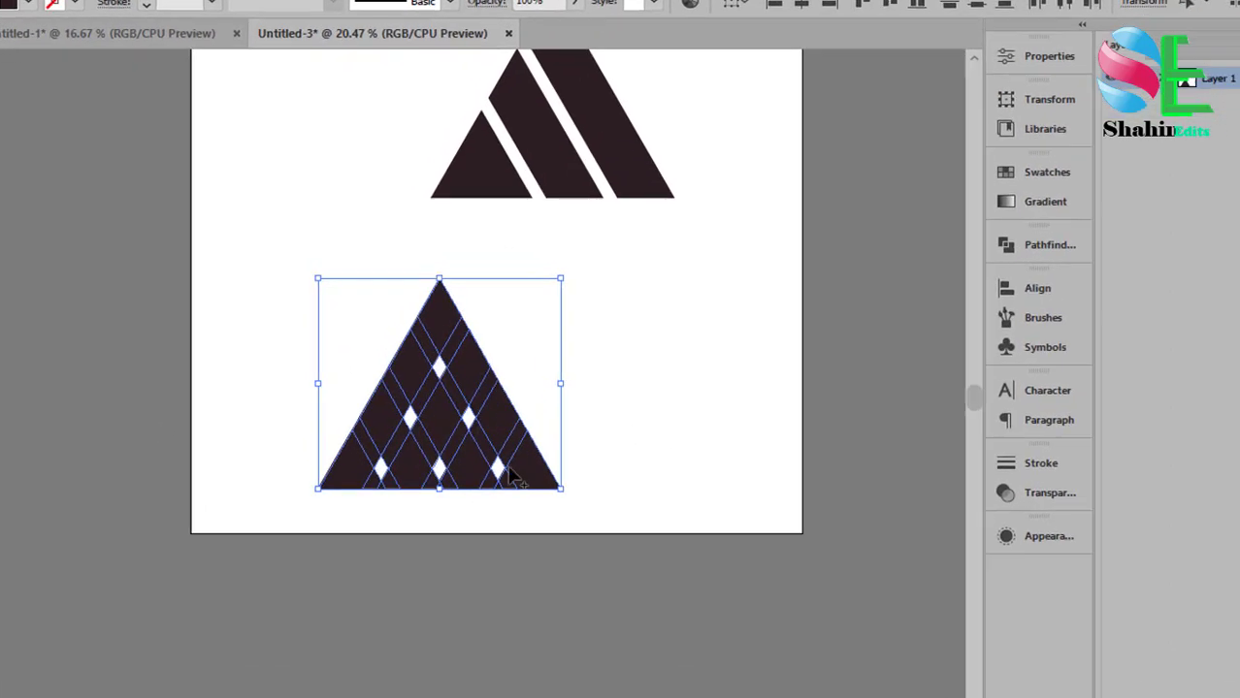
click(442, 435)
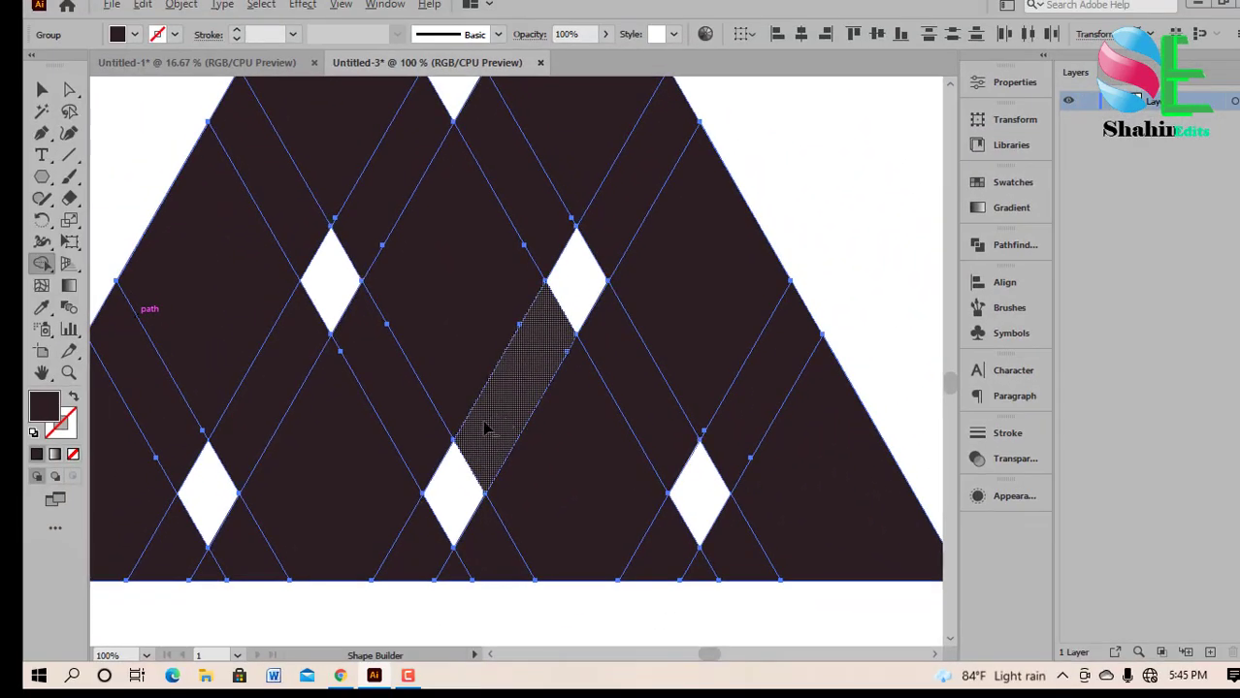
alt+click(490, 432)
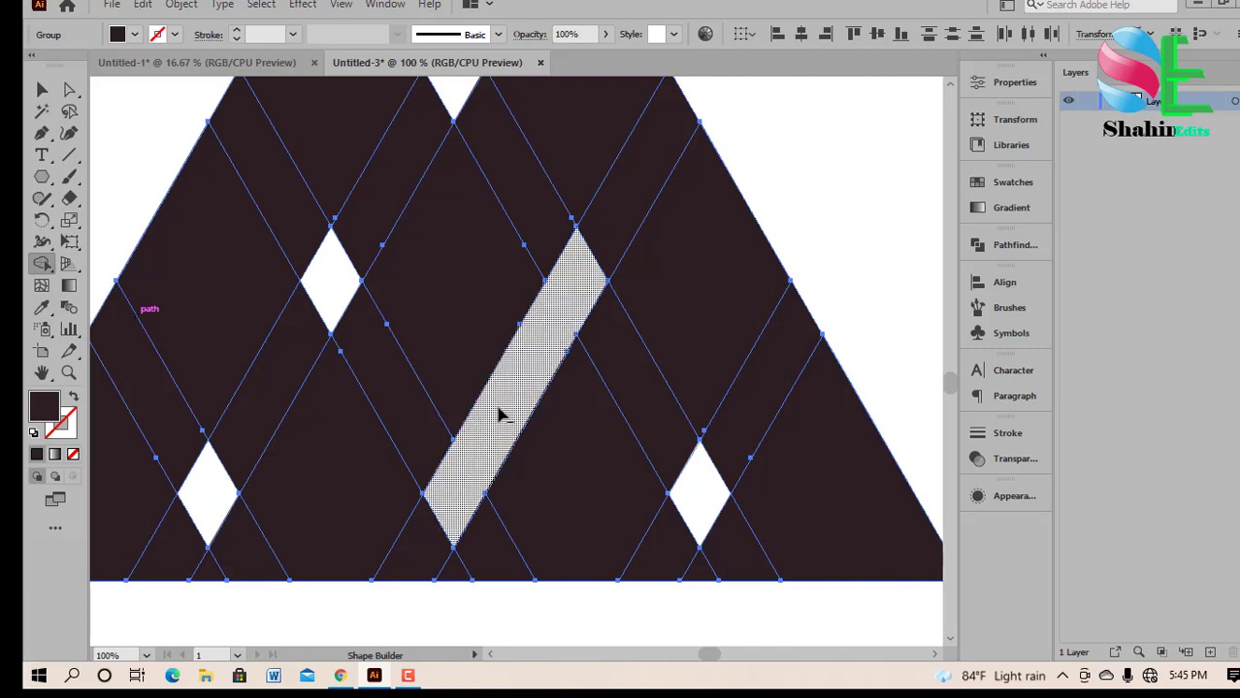
scroll(557, 327, up, 3)
scroll(503, 277, down, 4)
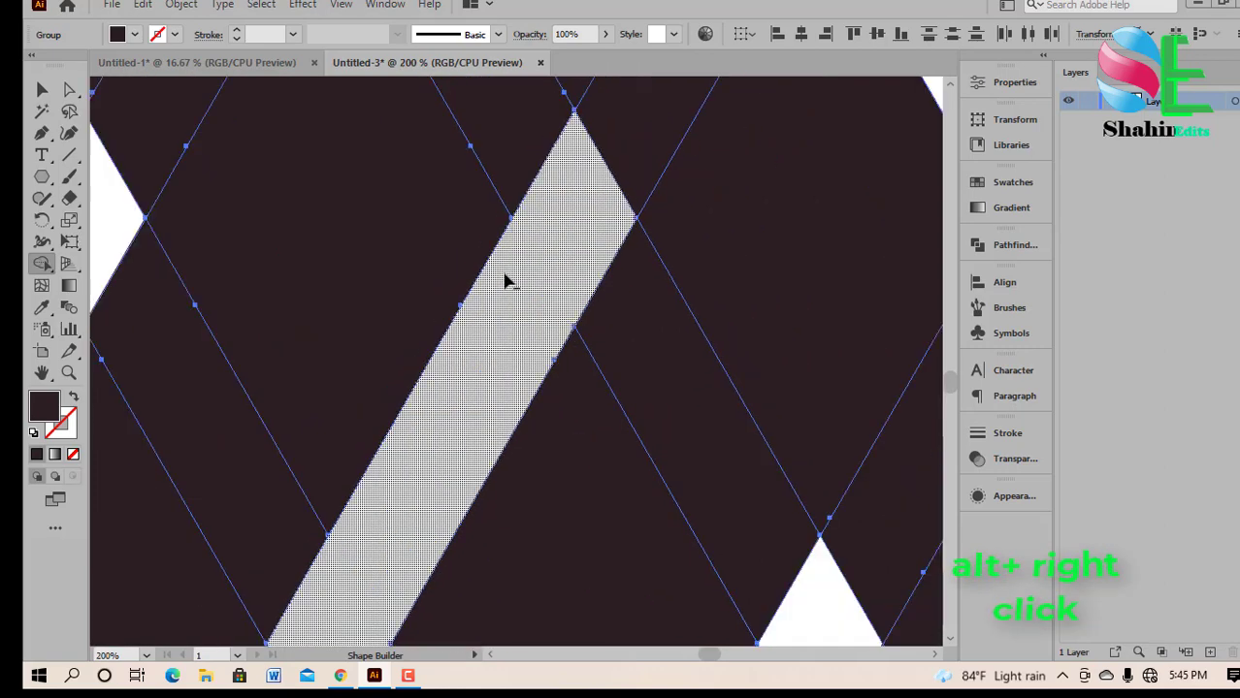
scroll(503, 280, down, 2)
alt+click(485, 199)
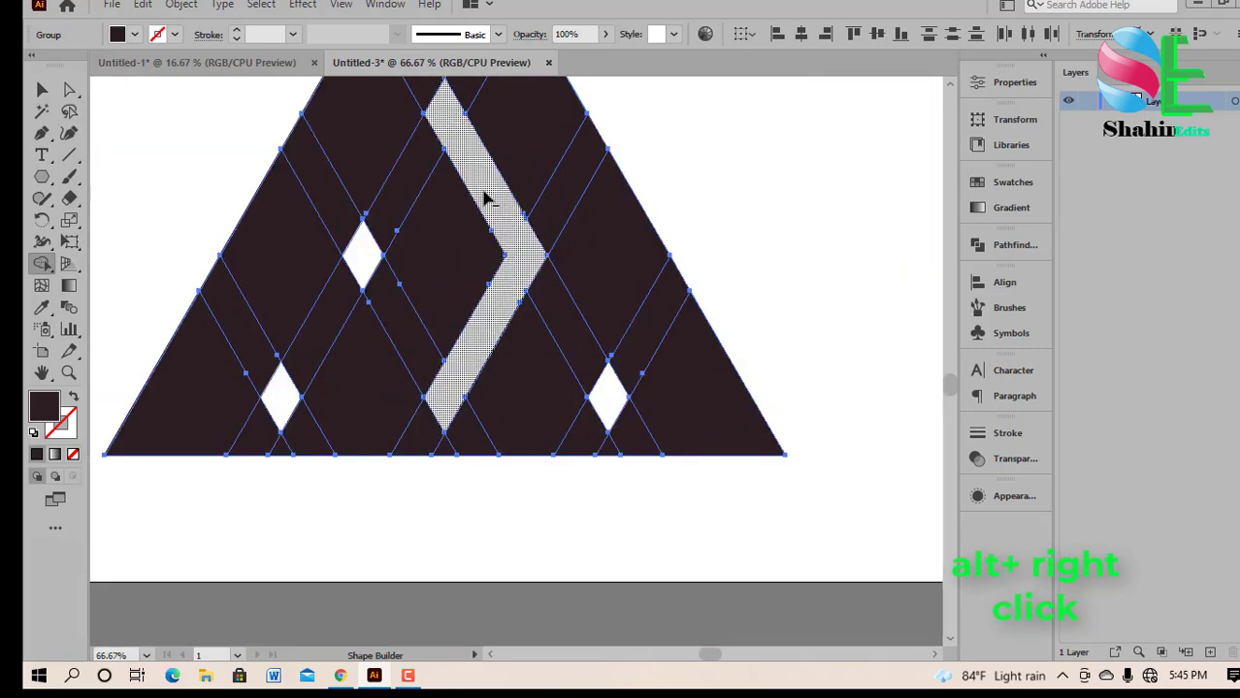
alt+click(404, 186)
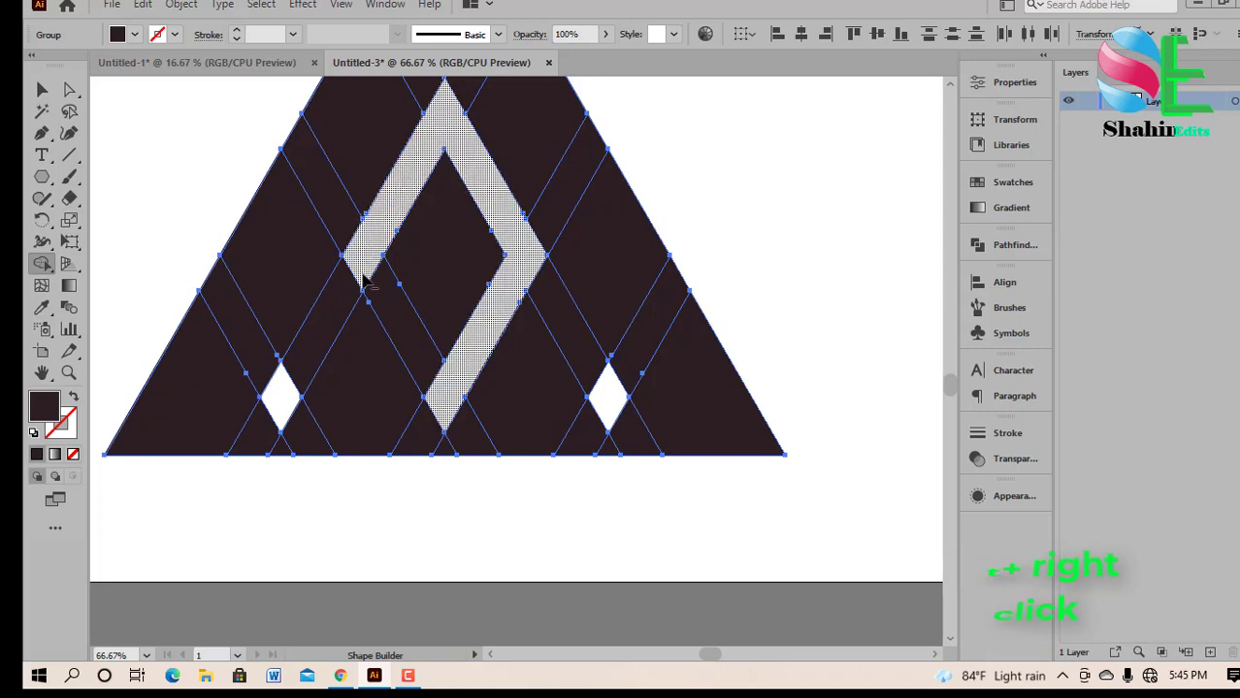
alt+click(398, 311)
scroll(421, 308, down, 2)
alt+click(480, 283)
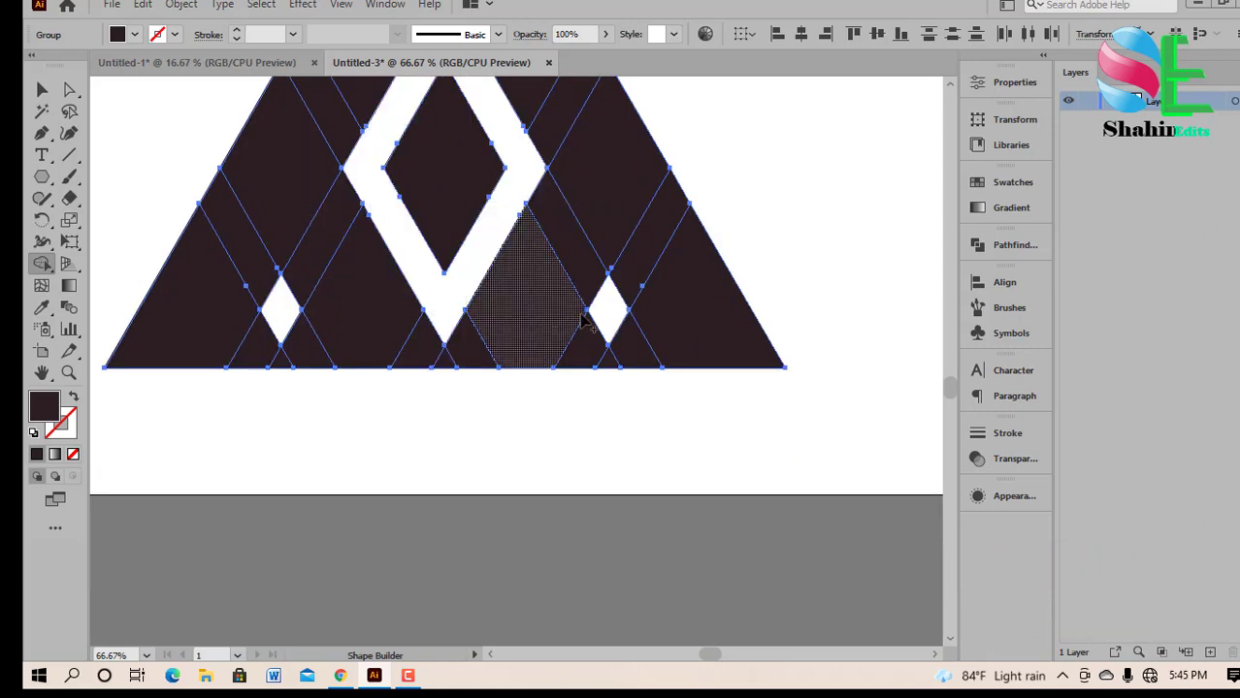
Remove the strips running from both sides of the diamond gap down to the triangle's base with Shape Builder.
scroll(582, 306, up, 2)
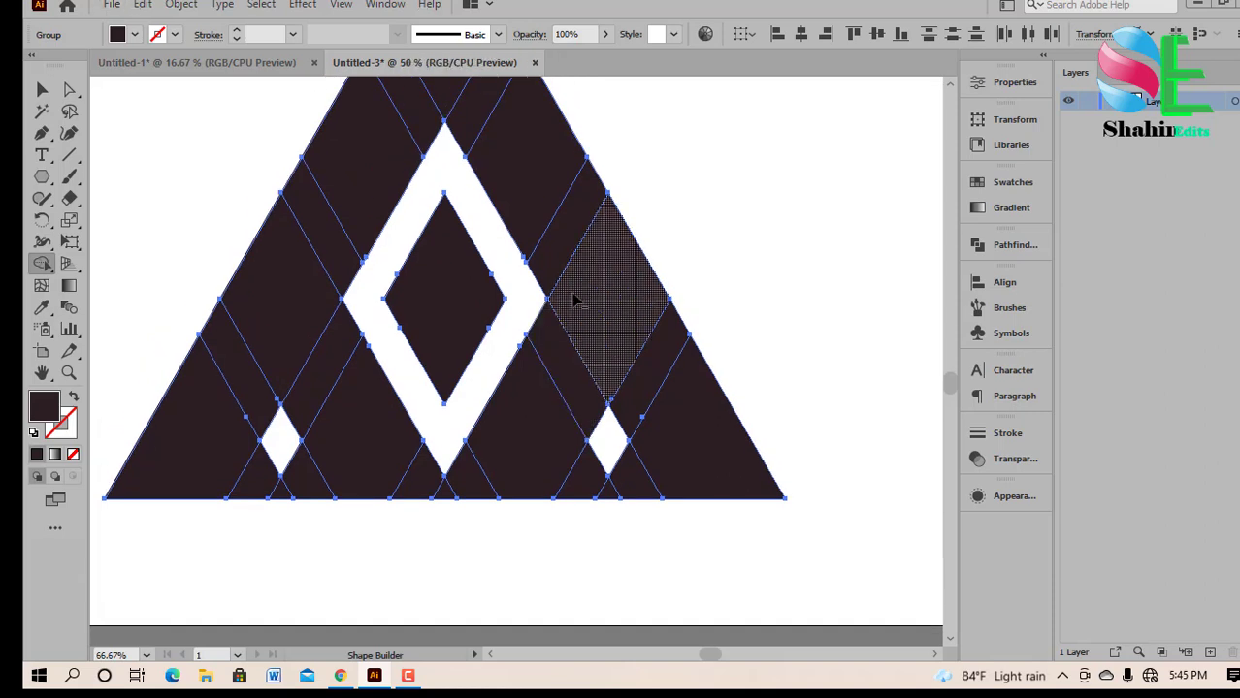
scroll(572, 301, down, 1)
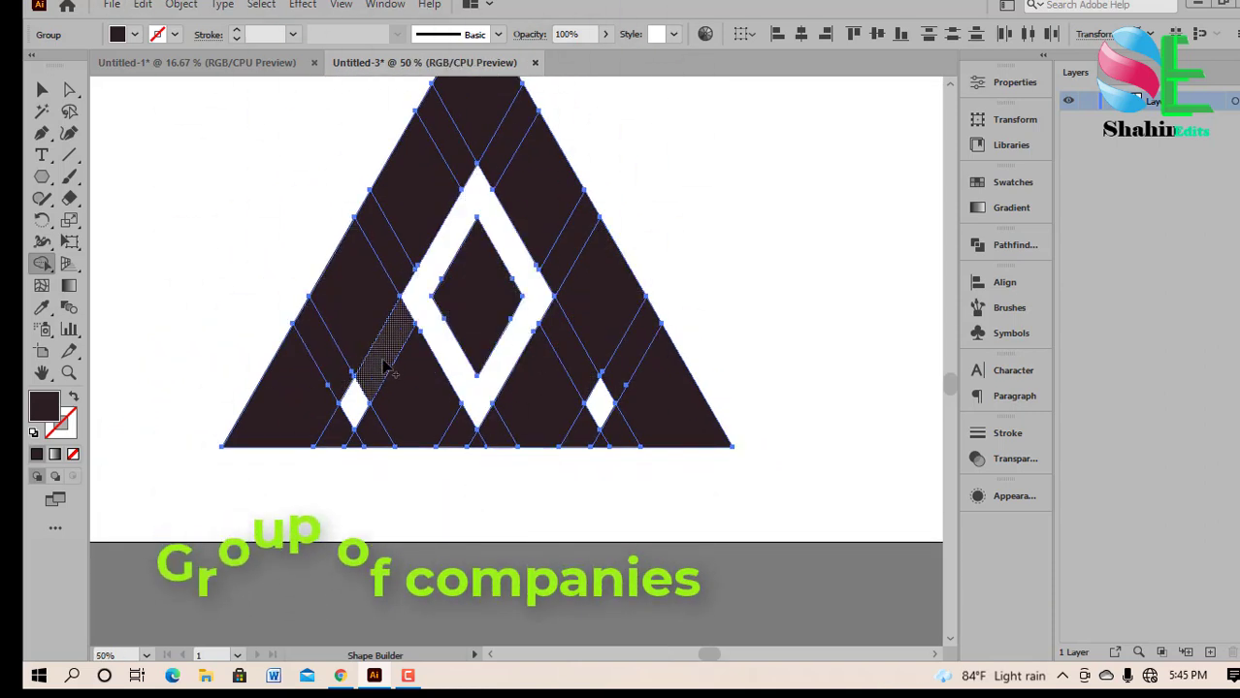
scroll(476, 251, up, 2)
scroll(475, 251, down, 1)
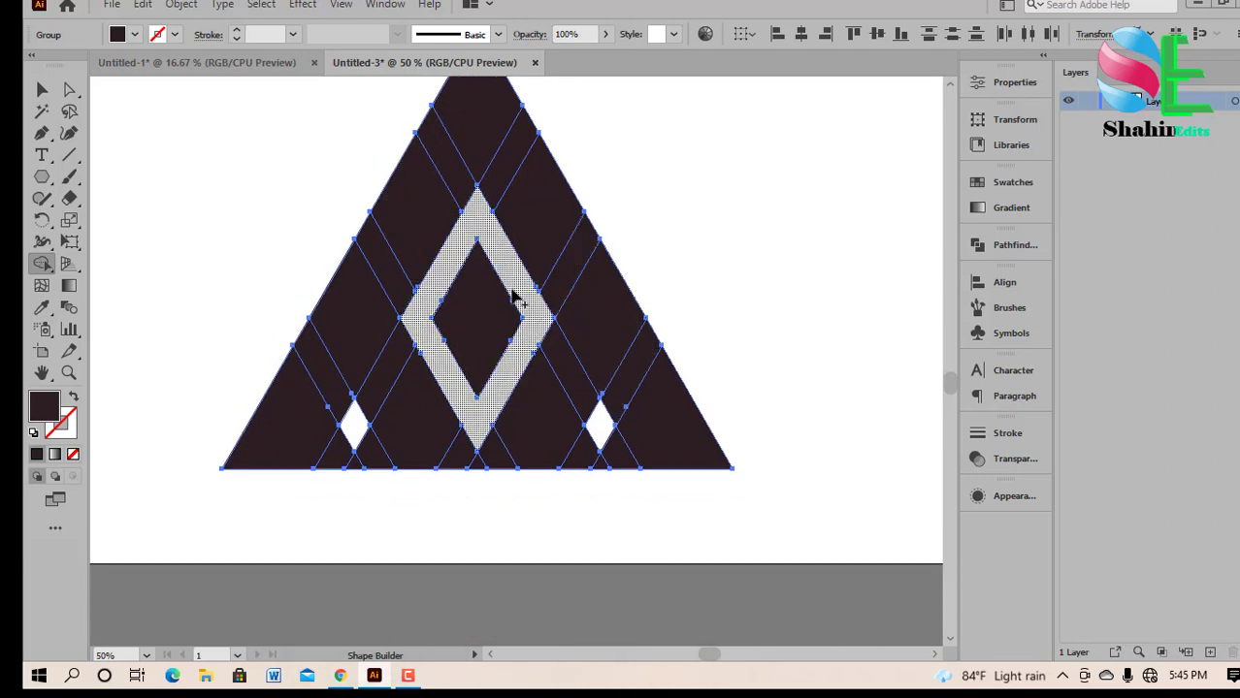
scroll(485, 271, up, 1)
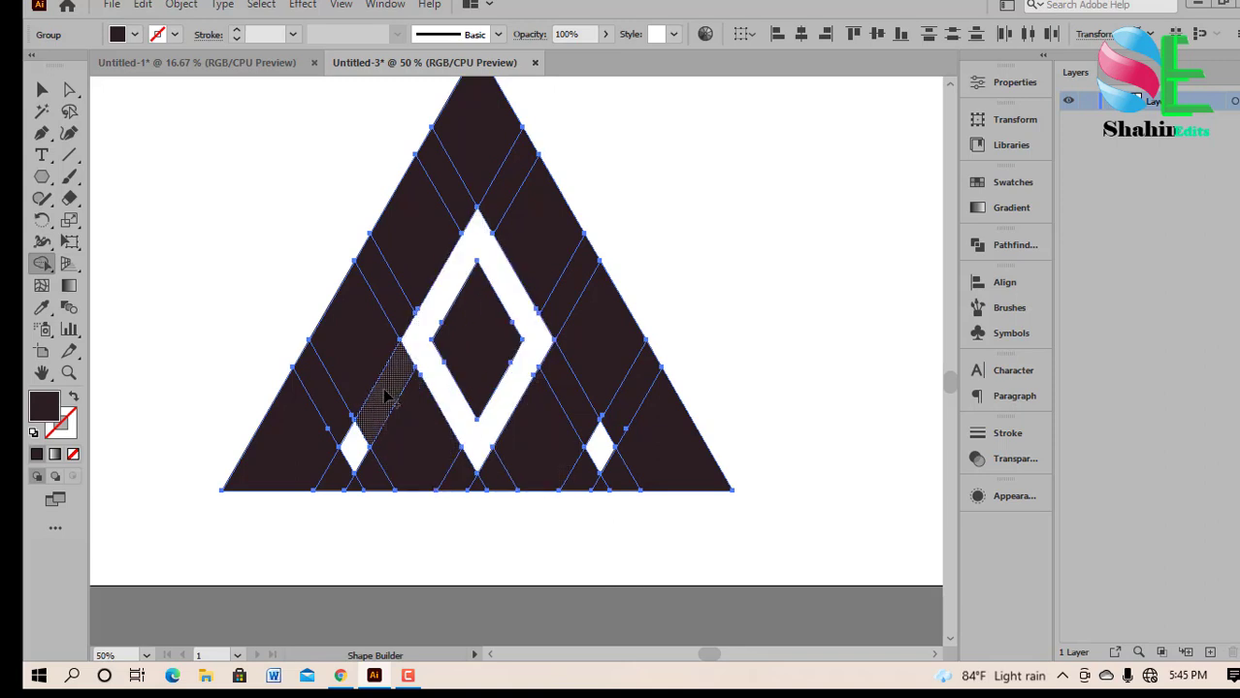
drag(386, 396, 337, 471)
drag(599, 441, 579, 397)
drag(611, 470, 613, 472)
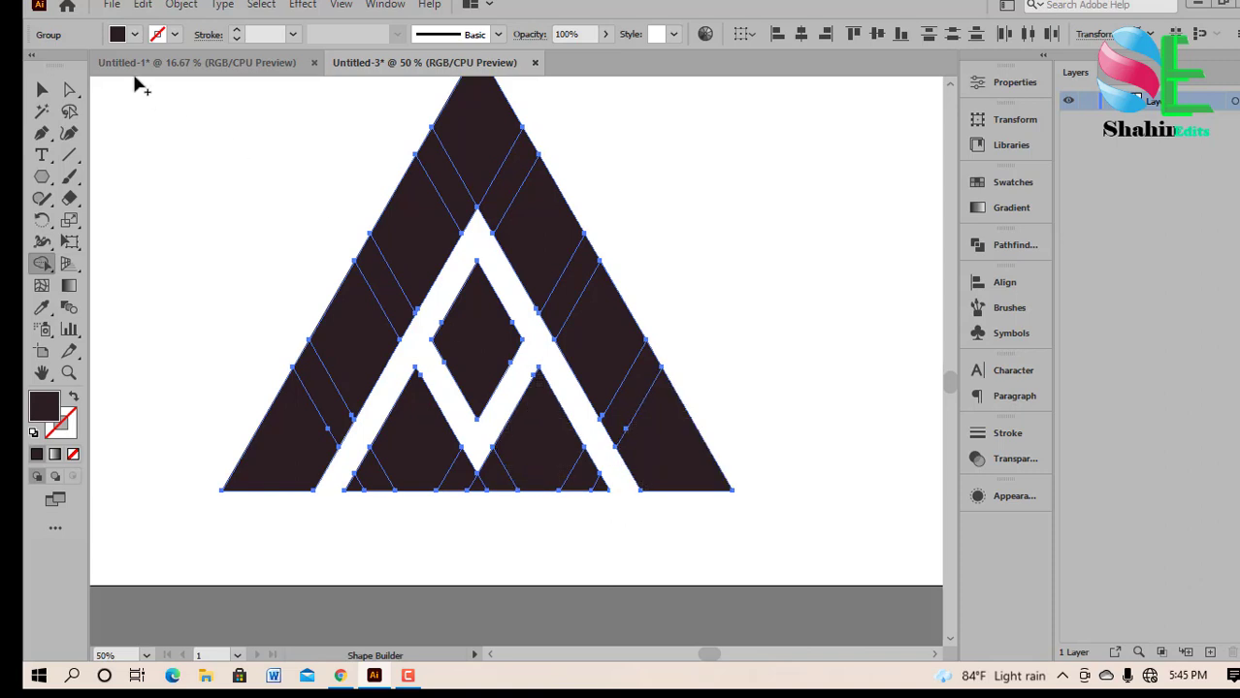
Select all pieces of the finished triangle logo and group them.
click(42, 89)
click(113, 186)
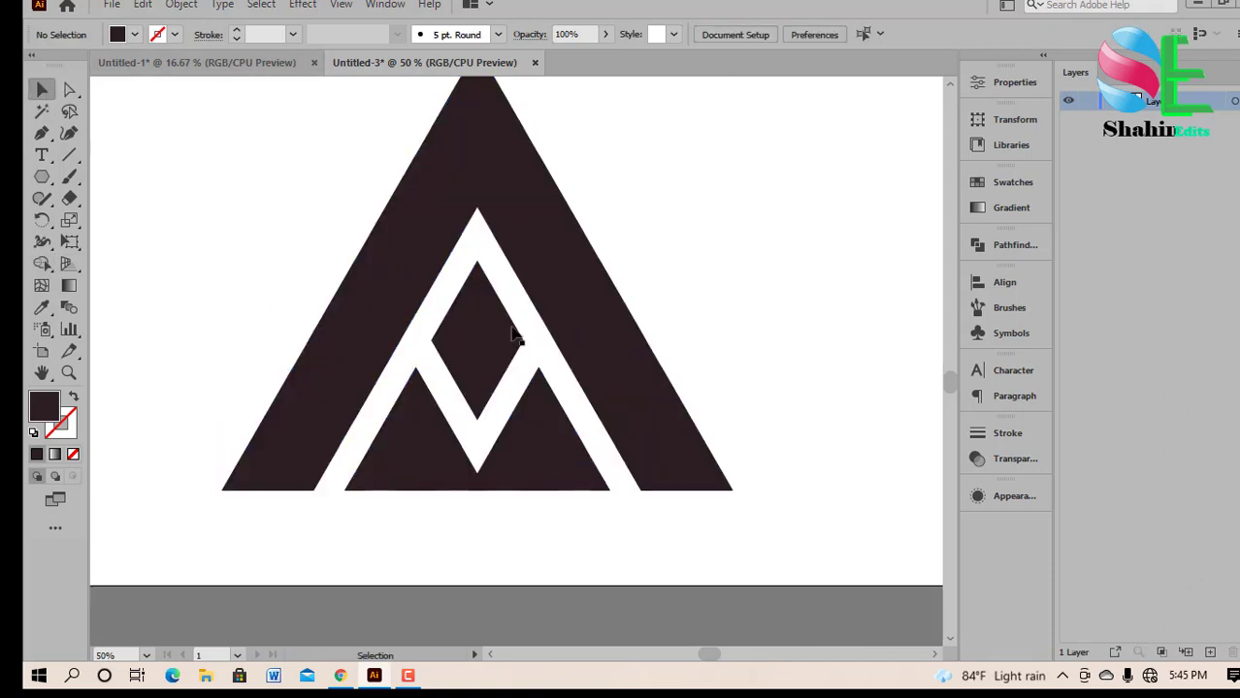
scroll(524, 333, down, 2)
drag(300, 188, 659, 452)
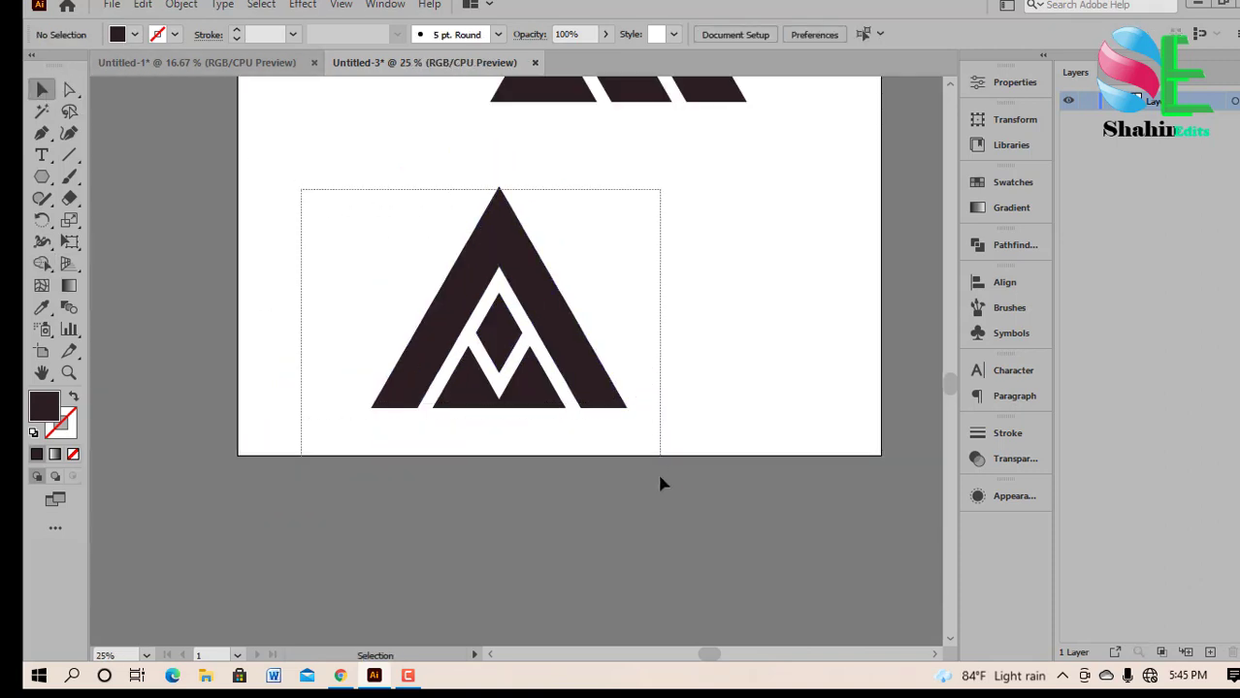
drag(659, 452, 658, 452)
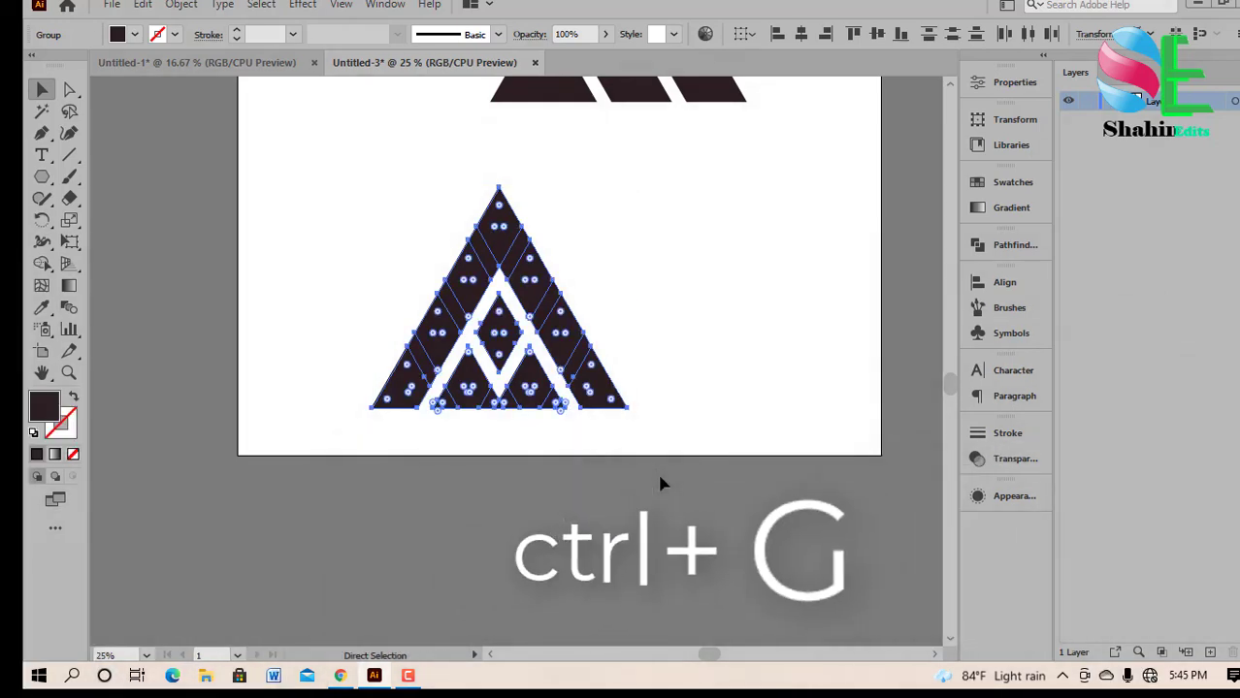
key(ctrl+g)
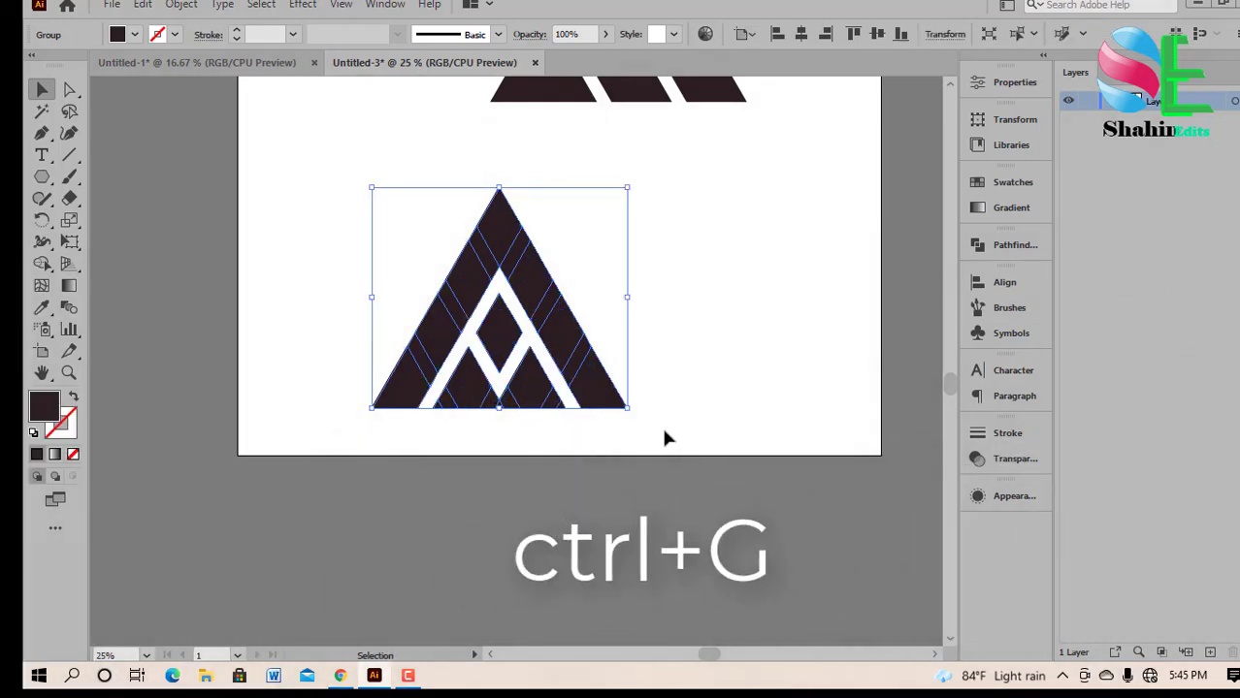
Move the grouped triangle logo up and to the left, below and beside the three-stripe logo, and deselect it.
drag(580, 338, 481, 262)
scroll(743, 295, up, 2)
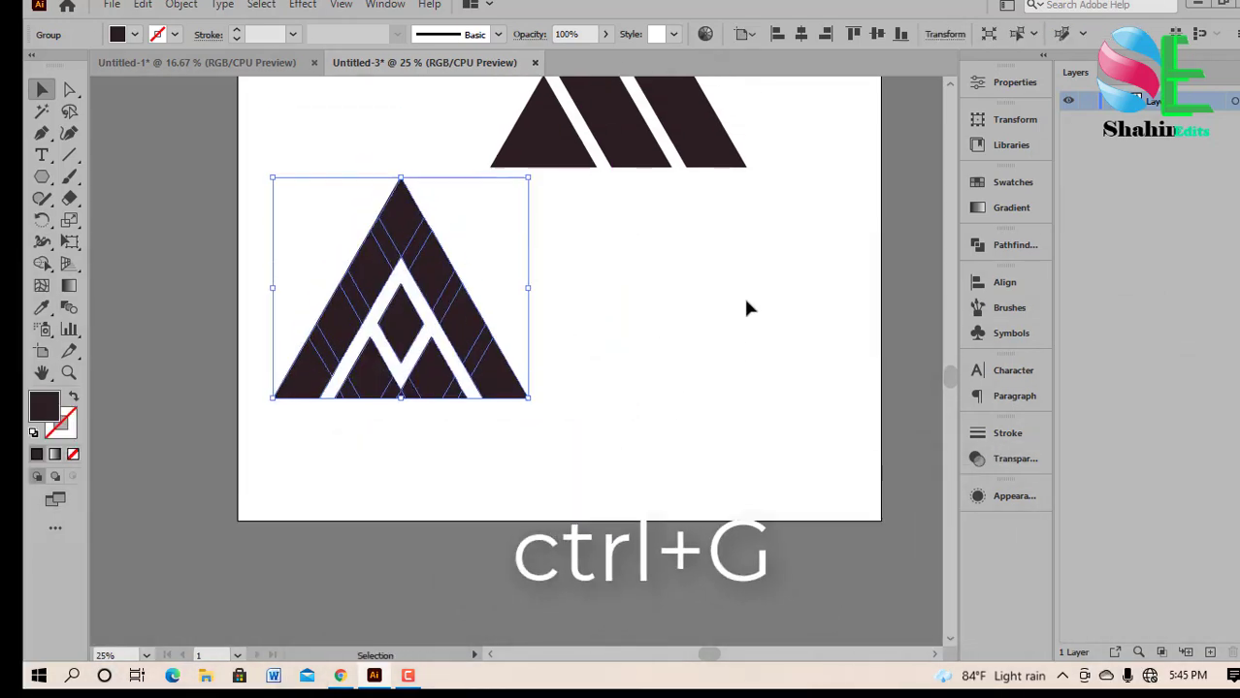
scroll(631, 199, up, 2)
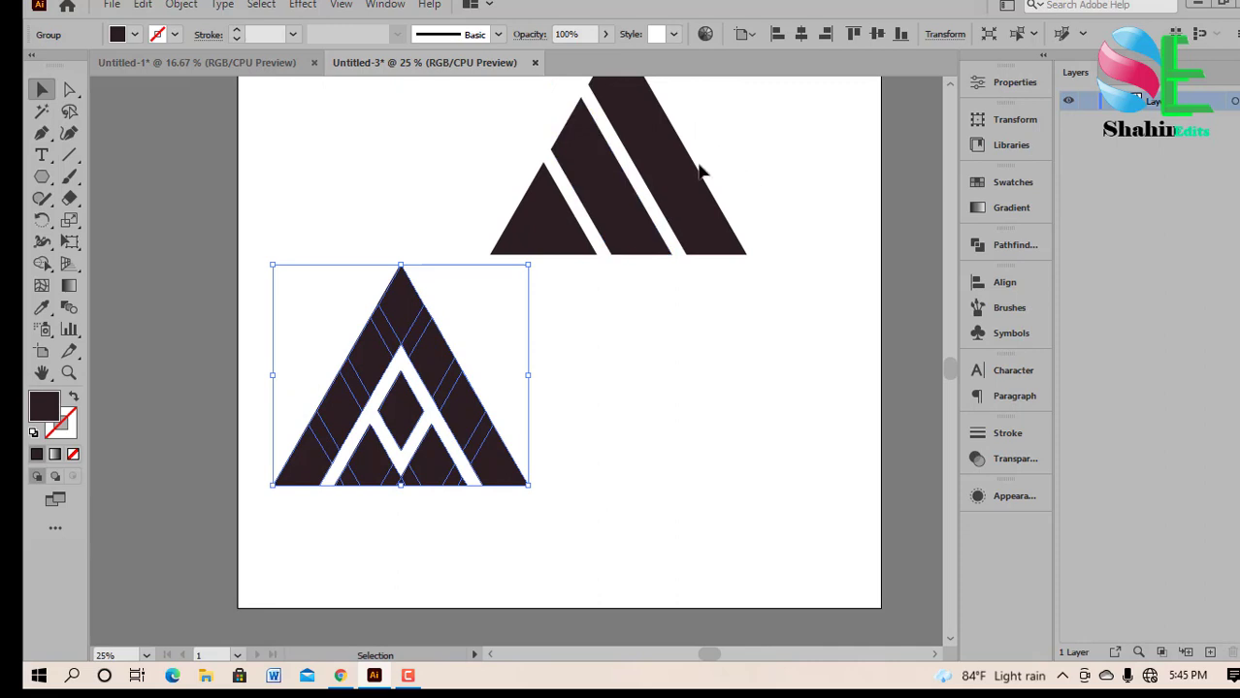
scroll(703, 172, up, 2)
drag(432, 419, 432, 382)
click(672, 413)
scroll(657, 388, up, 2)
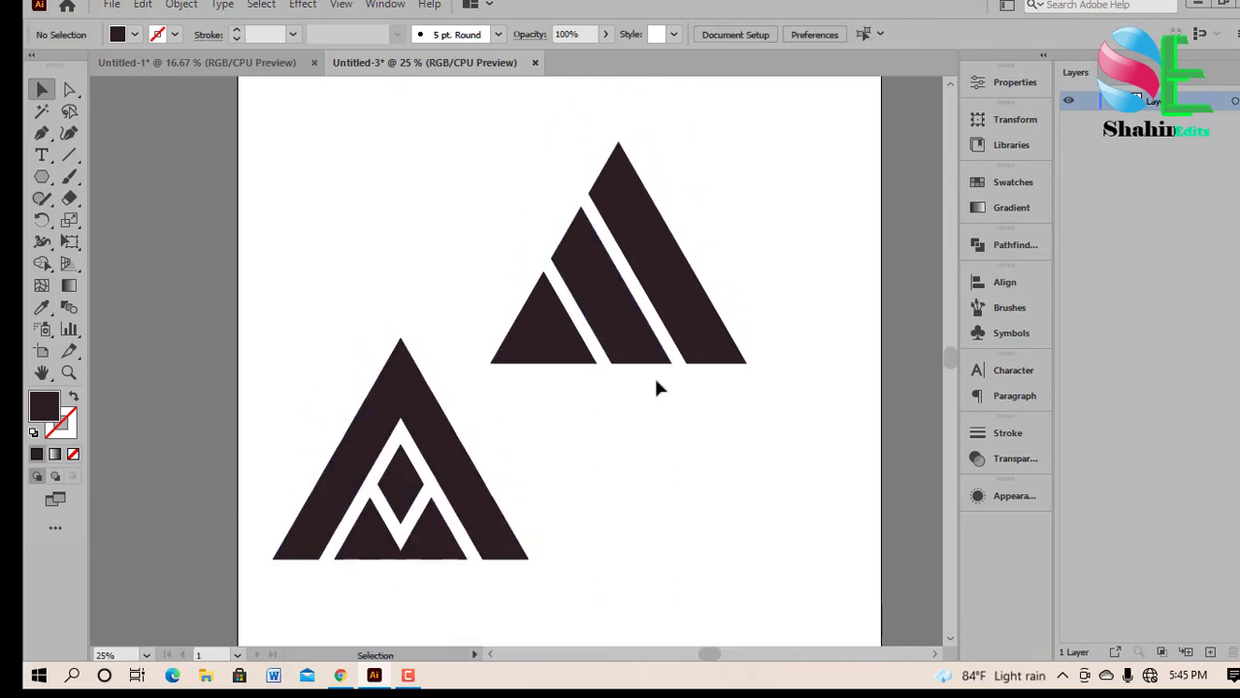